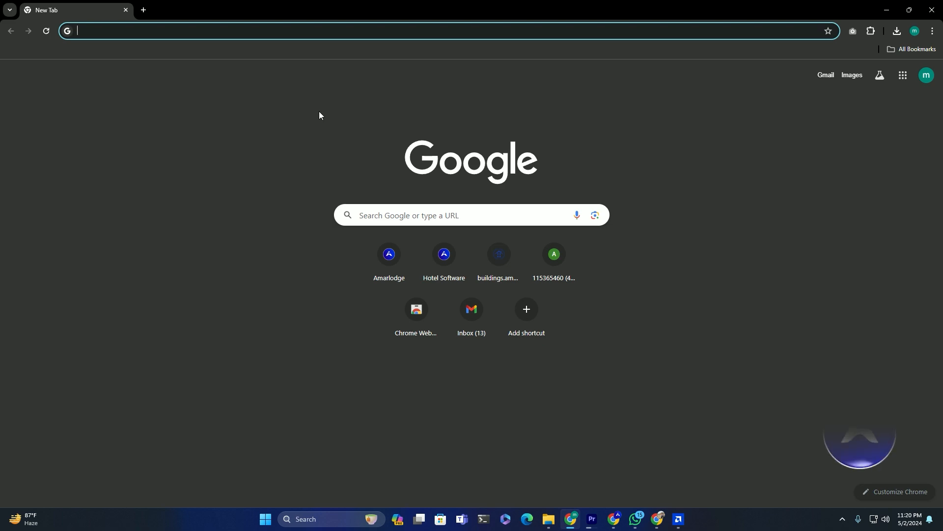
- Open the Amarlodge login page and fill in the account e-mail and saved password
left_click(385, 255)
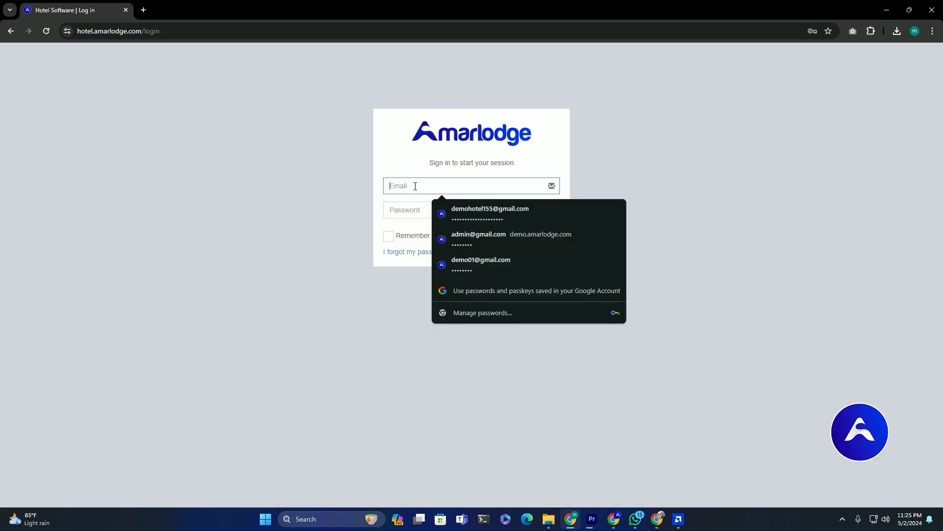
left_click(412, 210)
key("ctrl+v")
left_click(318, 227)
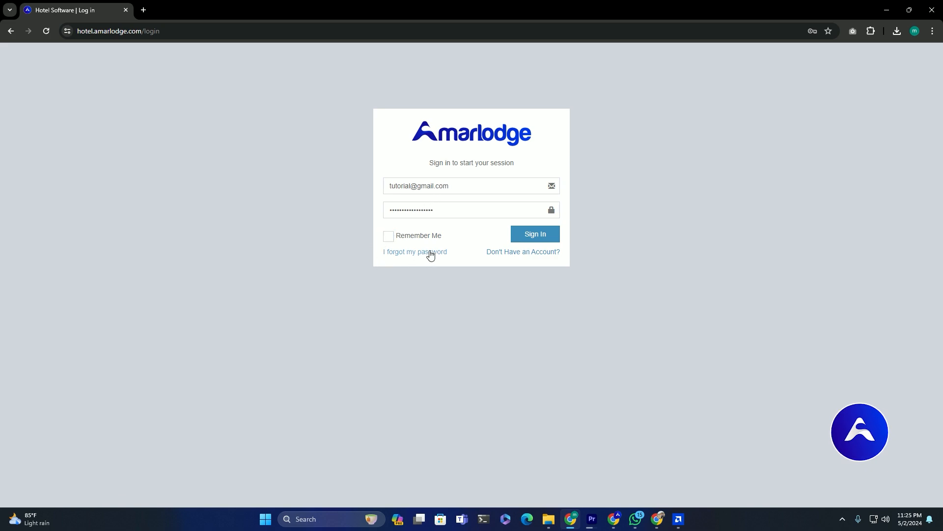
- Sign in, view then close the subscription plans, and scroll through the admin dashboard
left_click(547, 241)
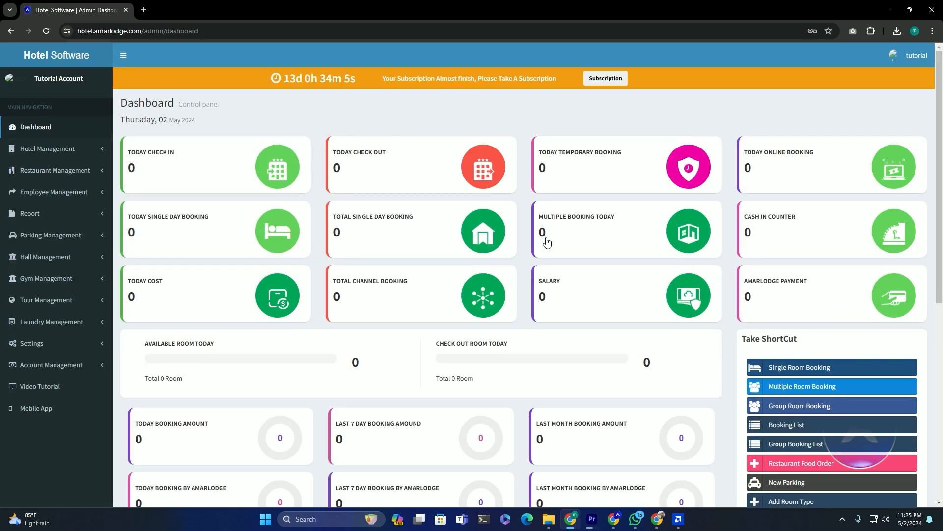
left_click_drag(285, 79, 356, 83)
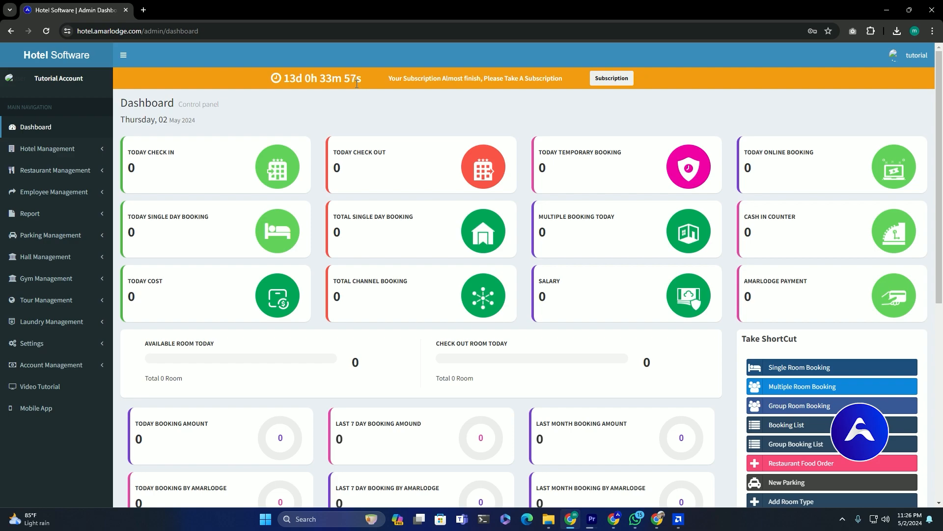
left_click(612, 79)
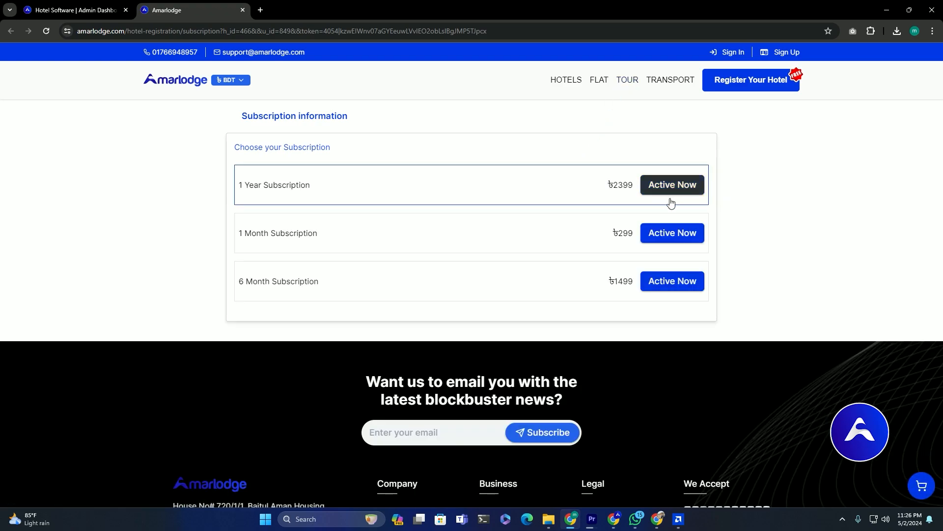
left_click(243, 9)
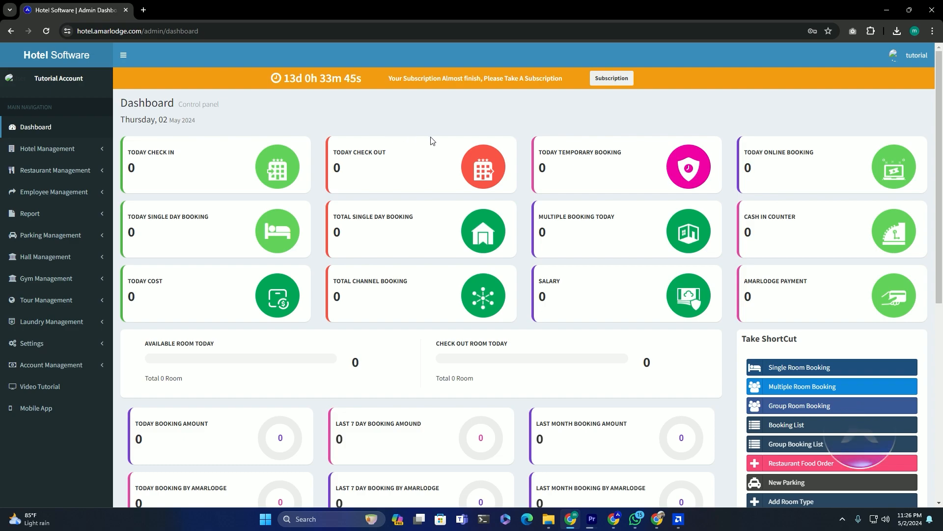
scroll(431, 141, "down", 5)
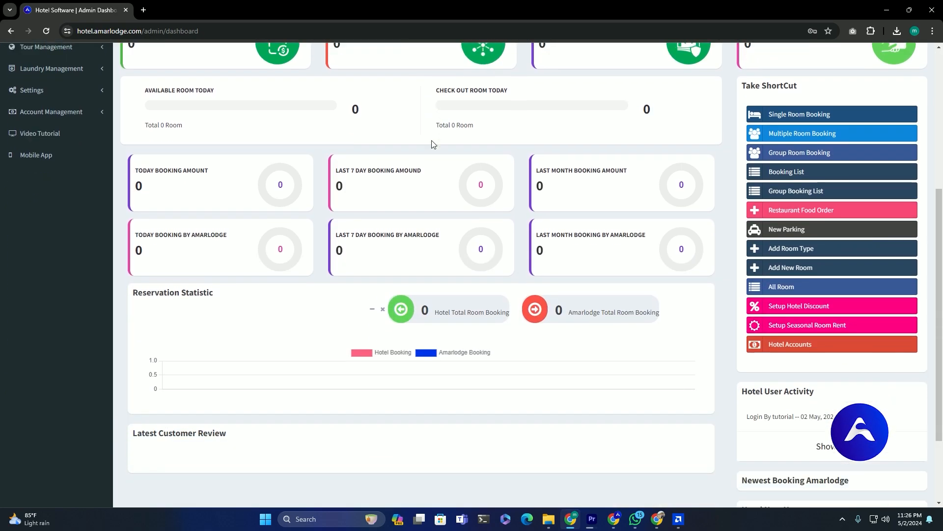
scroll(432, 143, "up", 3)
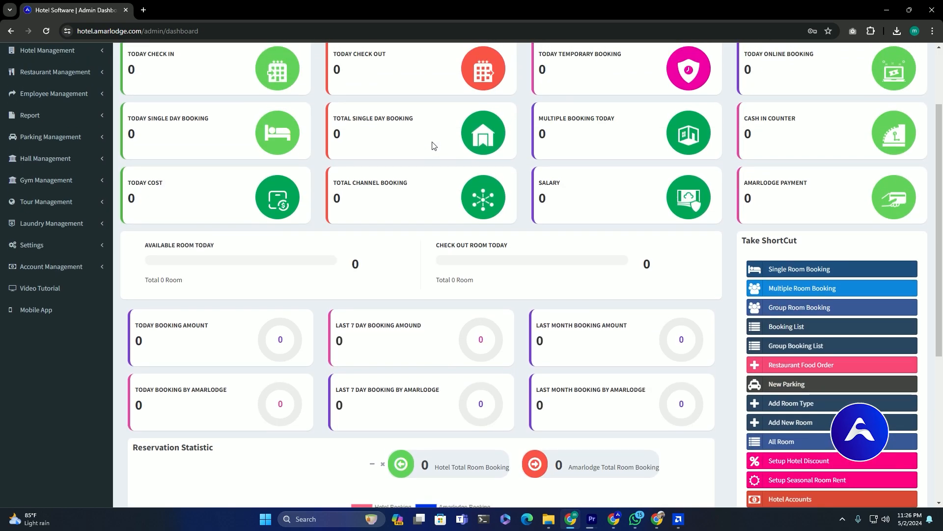
scroll(432, 145, "up", 2)
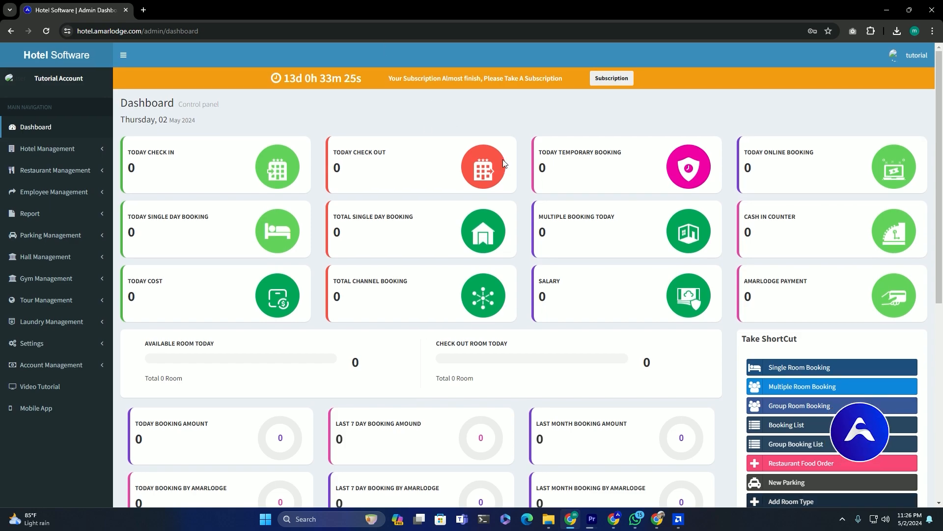
- Upload pngwing.com.png from Downloads as the hotel logo on the user profile
left_click(904, 56)
left_click(816, 164)
left_click(219, 179)
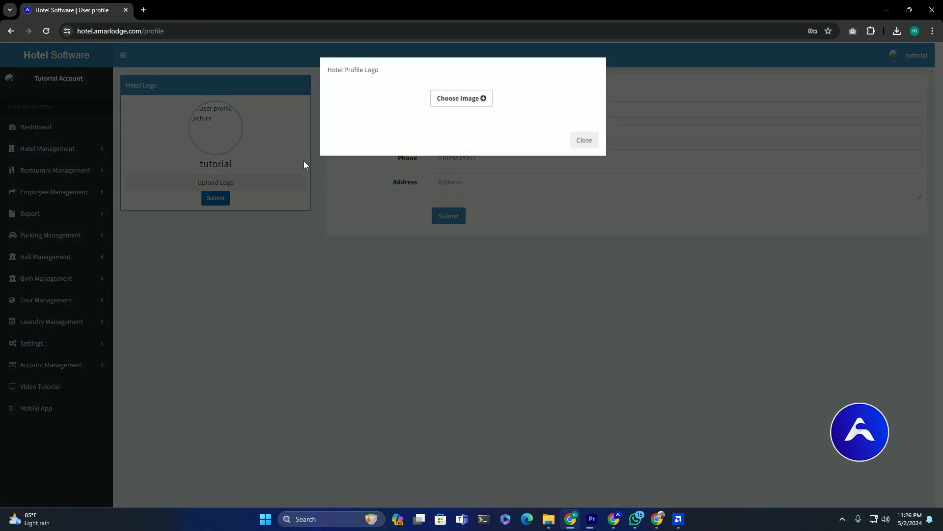
left_click(452, 103)
scroll(424, 113, "down", 3)
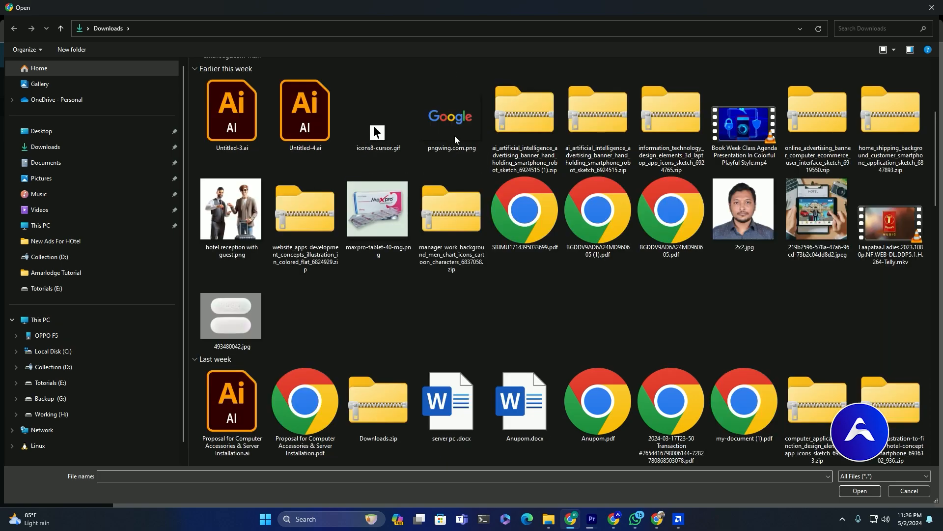
double_click(452, 124)
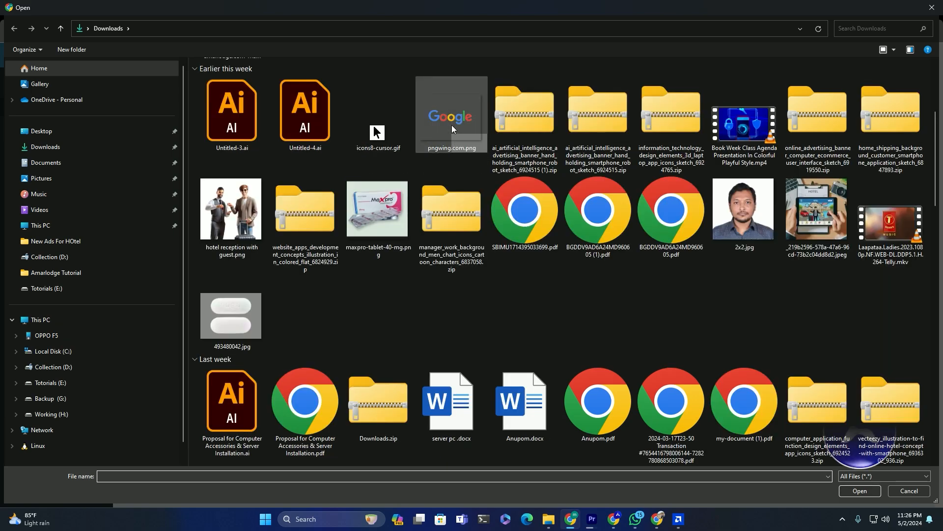
left_click(587, 253)
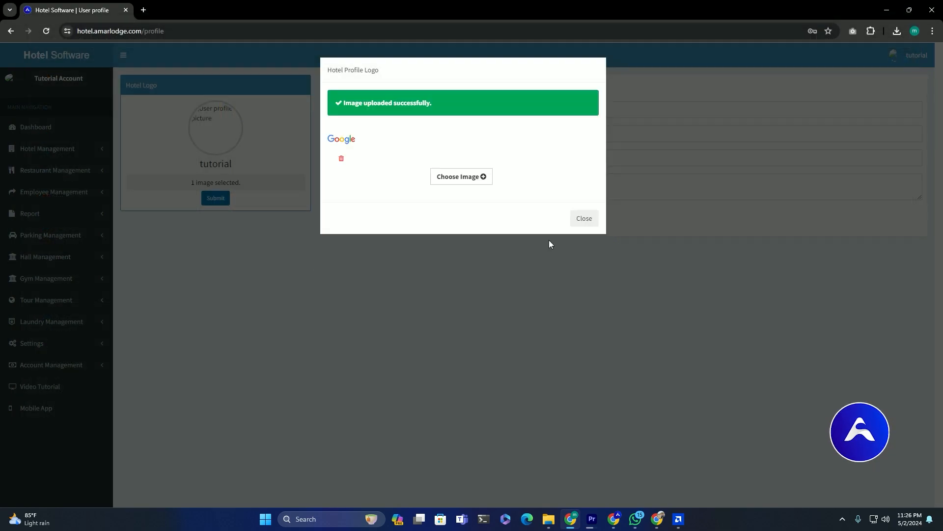
left_click(574, 218)
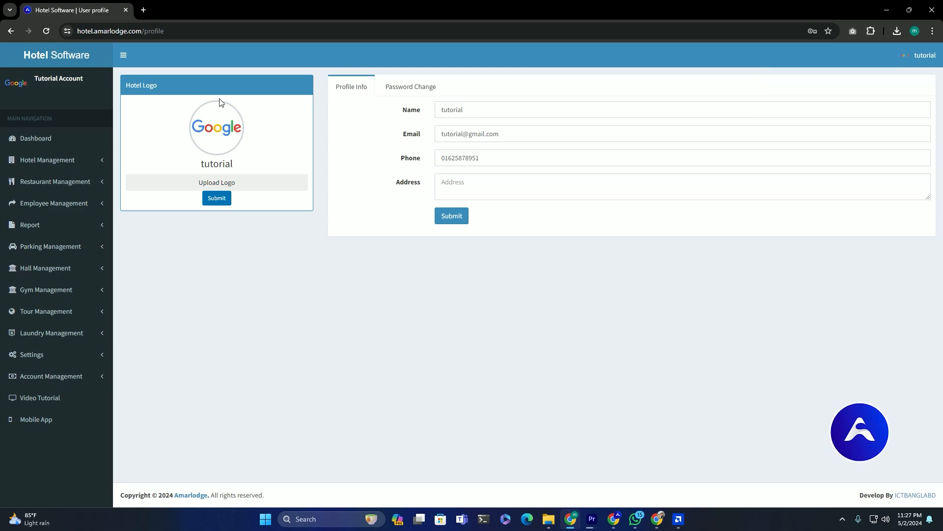
- Go to the Room Types page and add the Single room type
left_click(57, 142)
scroll(750, 123, "down", 4)
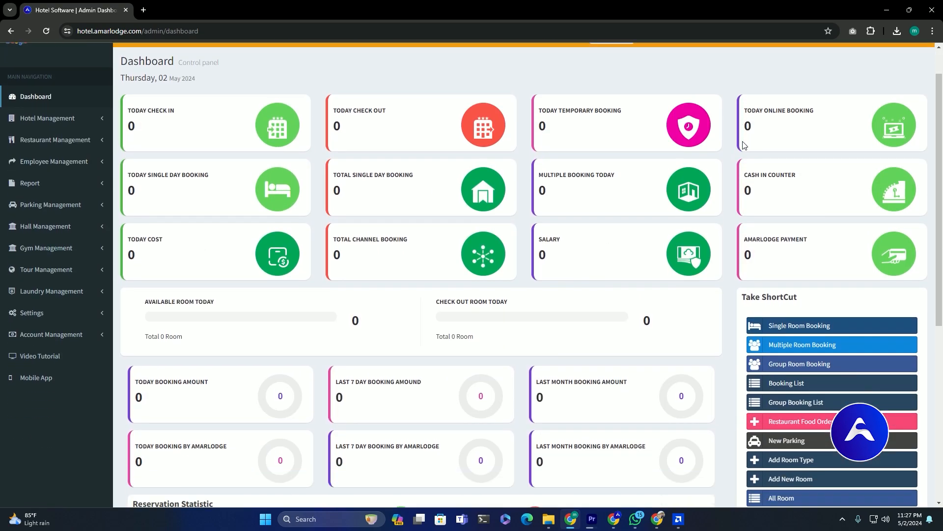
left_click(775, 309)
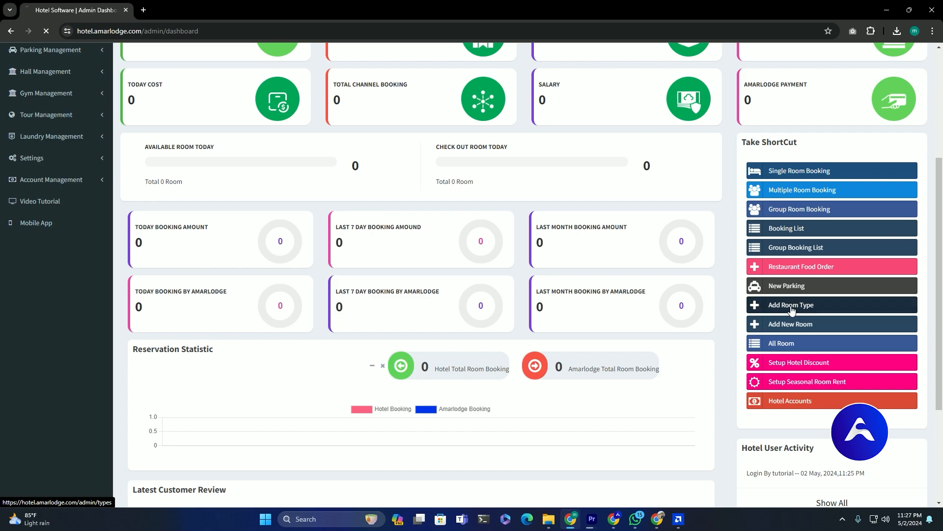
left_click(887, 86)
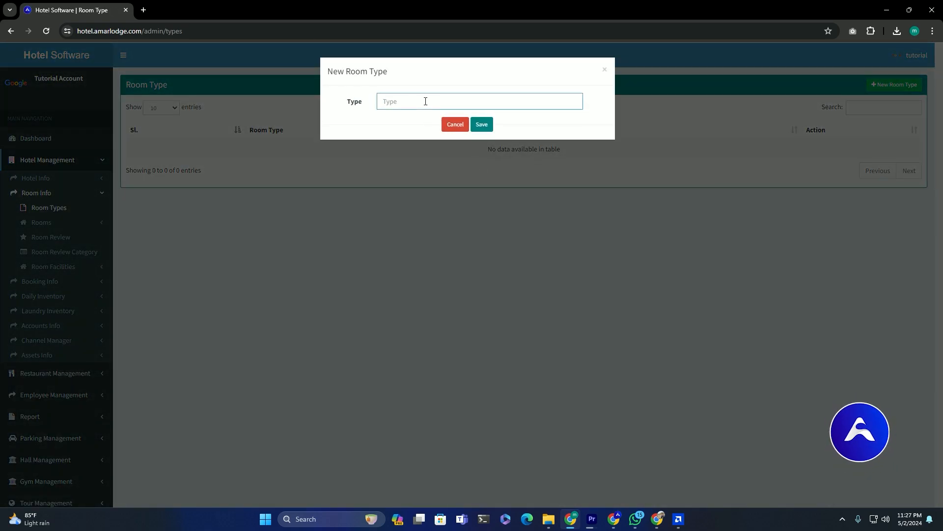
type("Single")
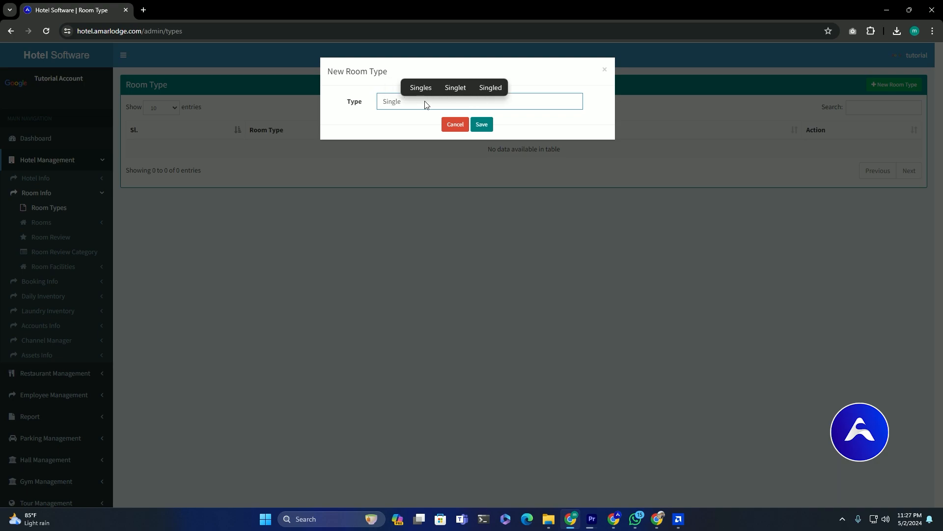
key("Return")
- Add the Double and Premium room types
left_click(911, 83)
left_click(418, 100)
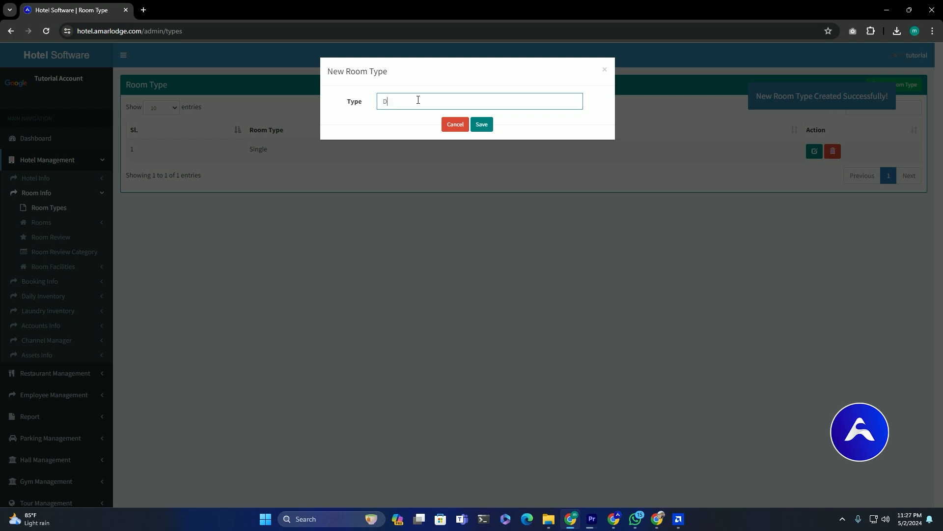
type("Double")
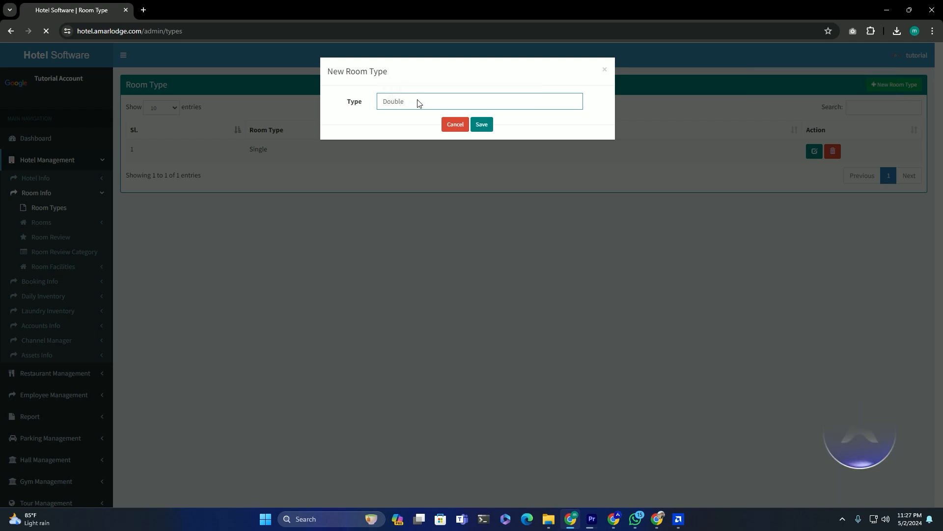
key("Return")
left_click(896, 86)
left_click(480, 104)
type("Premium")
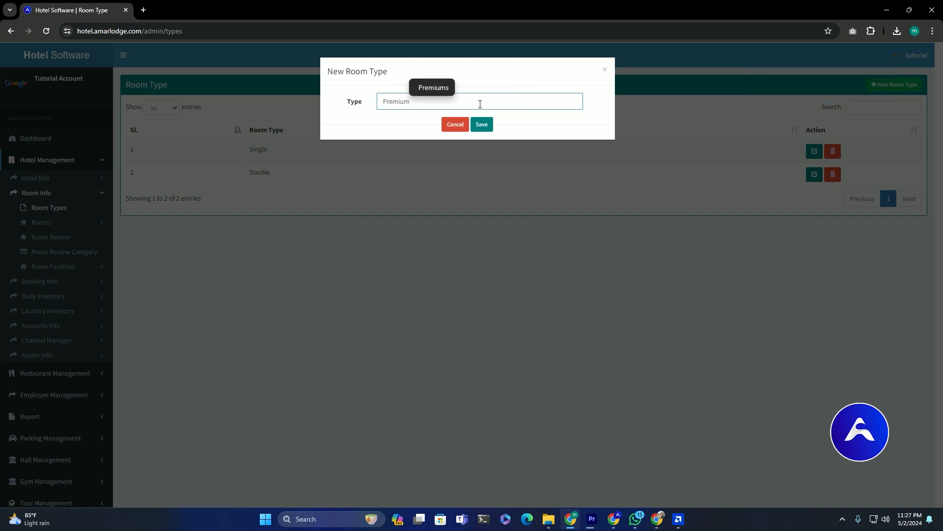
key("Return")
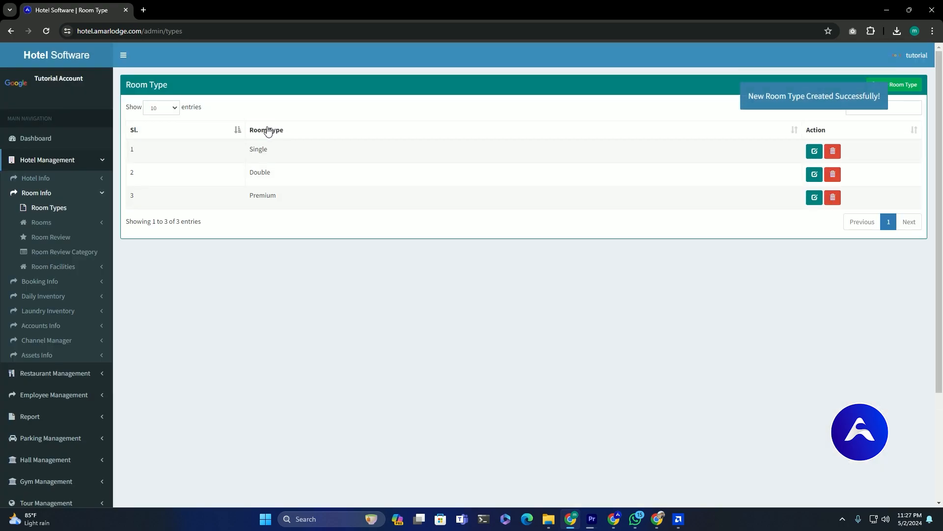
- Start a new Single room with occupancy 2 and situate value 5
left_click(73, 226)
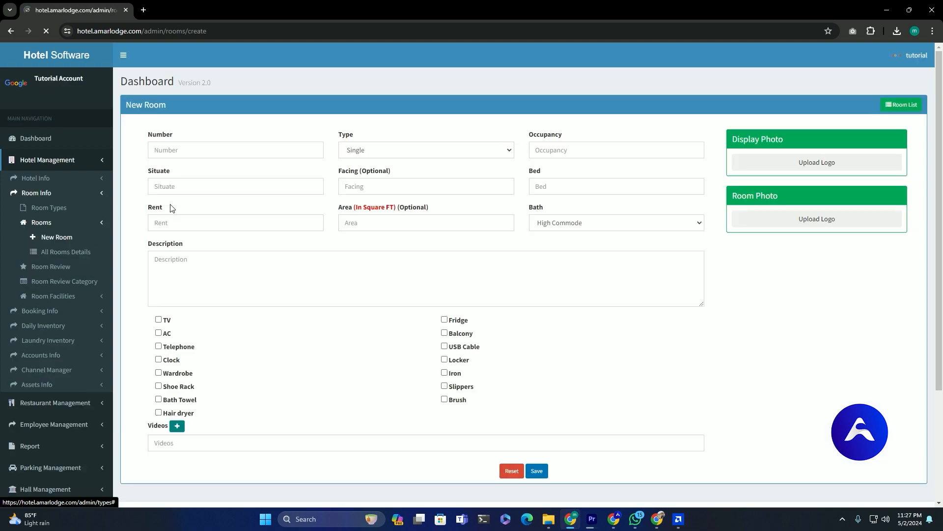
left_click(209, 148)
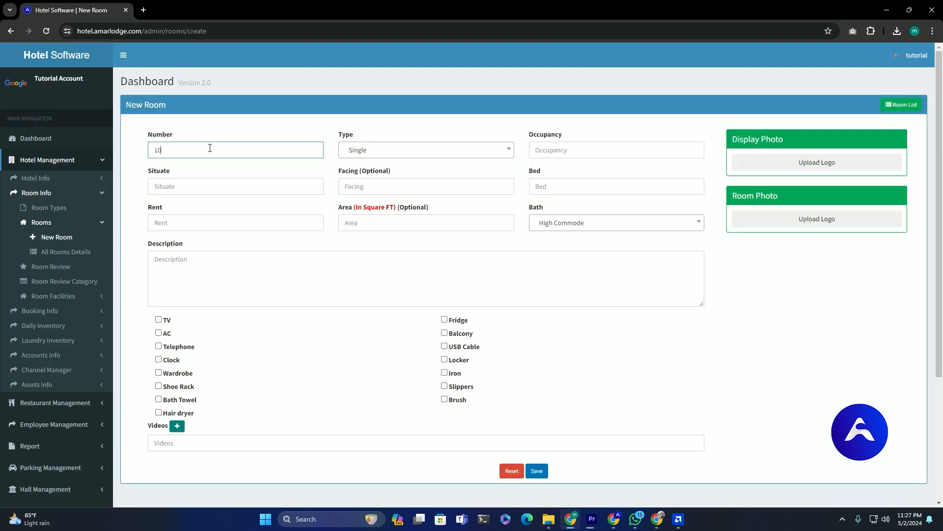
left_click(357, 156)
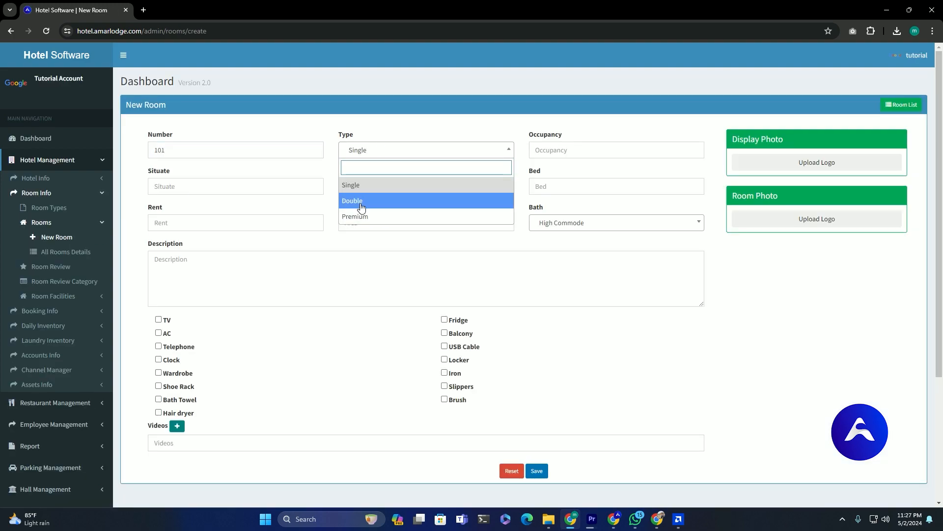
left_click(582, 151)
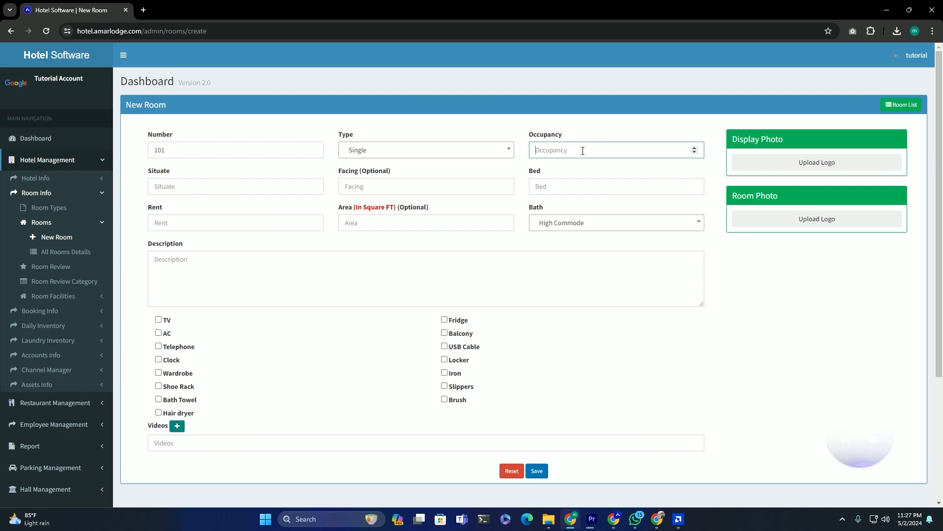
type("2")
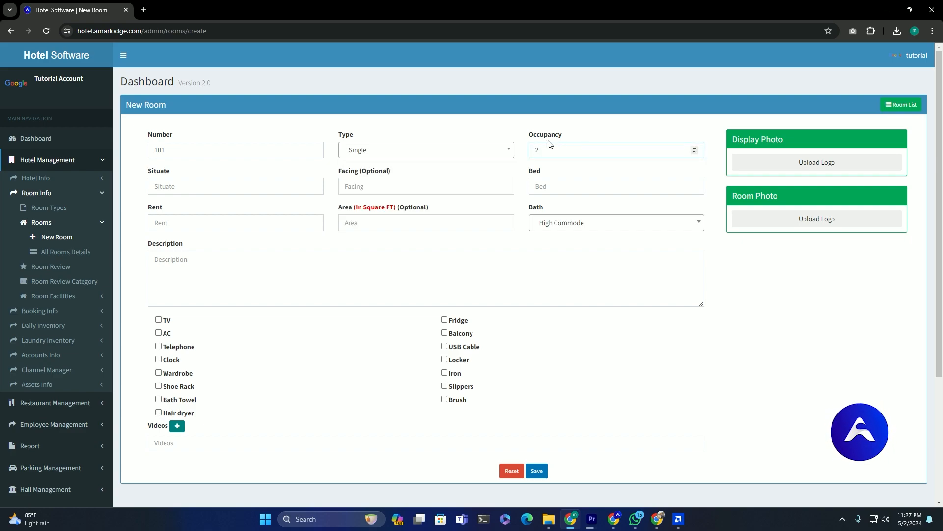
left_click(197, 187)
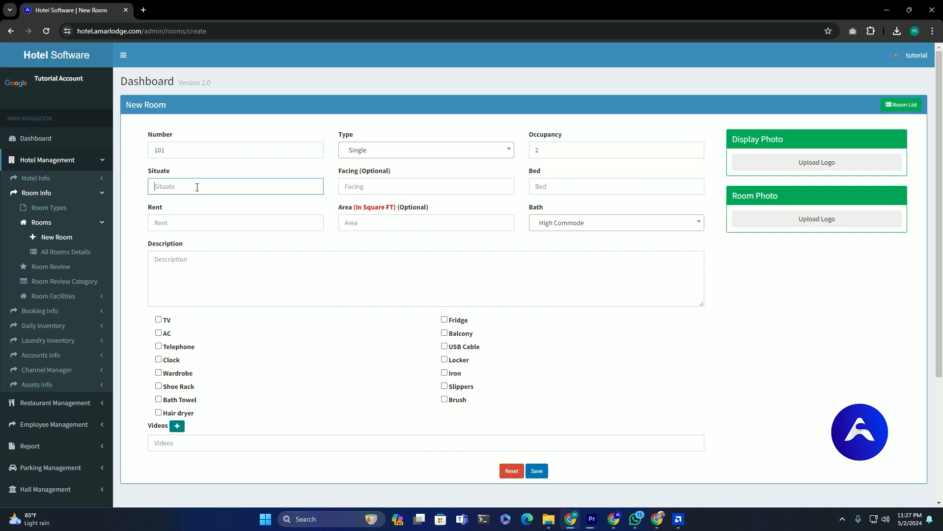
type("5")
- Set the room to Sea facing, 1 bed, rent 1000 and area 125 square feet
left_click(391, 189)
type("Sea")
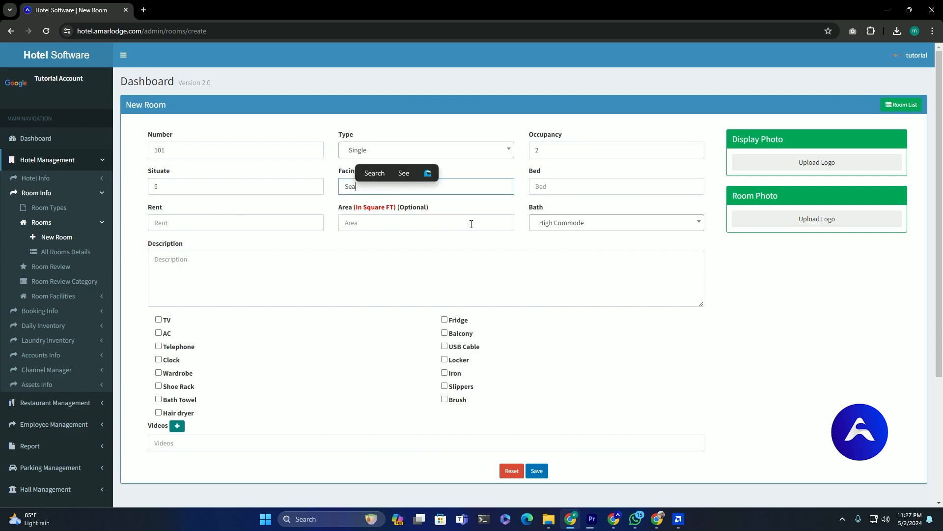
left_click(472, 246)
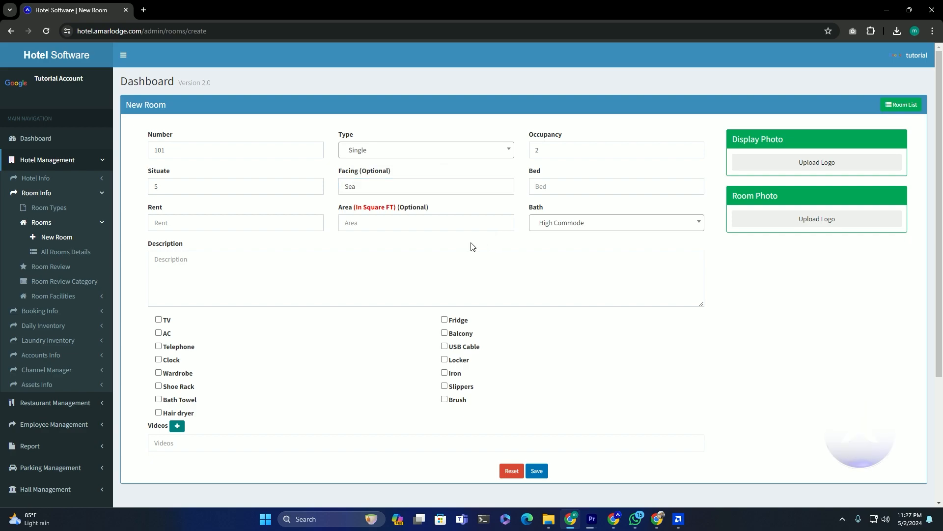
left_click(576, 187)
type("1")
left_click(179, 225)
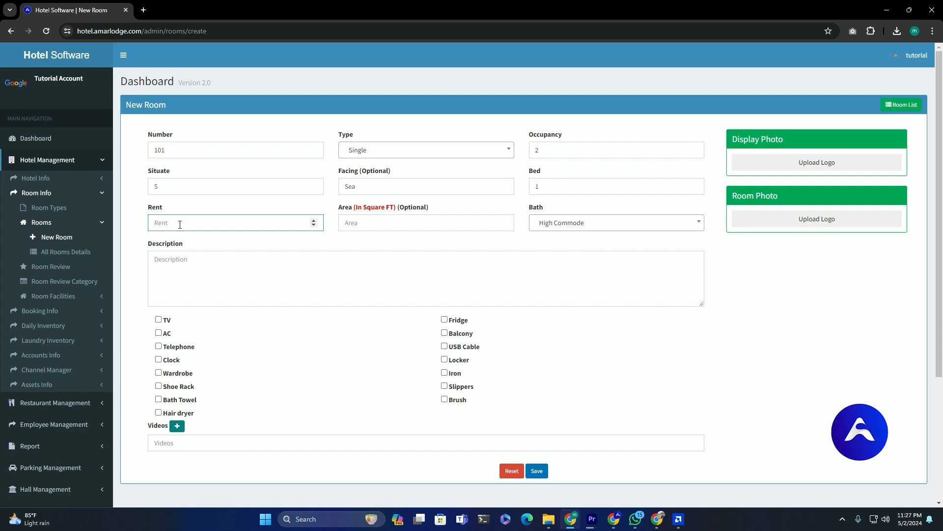
left_click(376, 222)
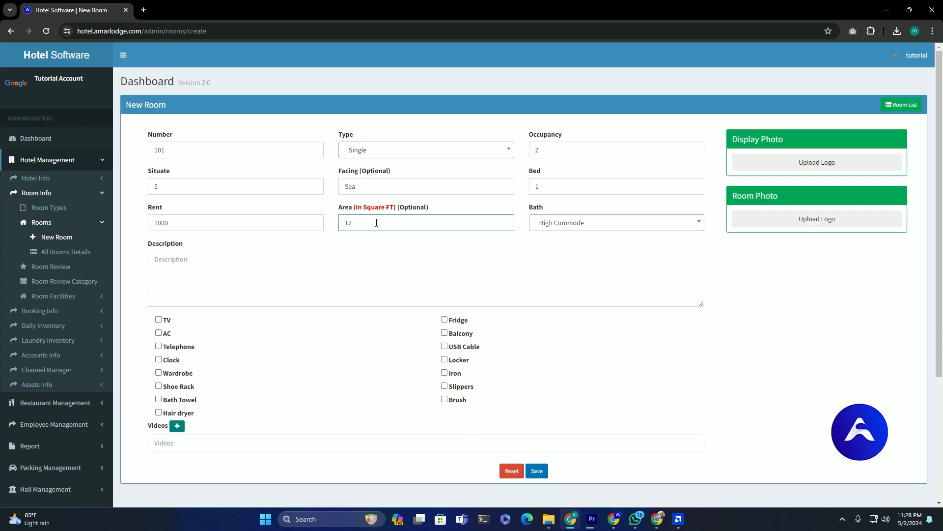
type("125")
left_click(560, 230)
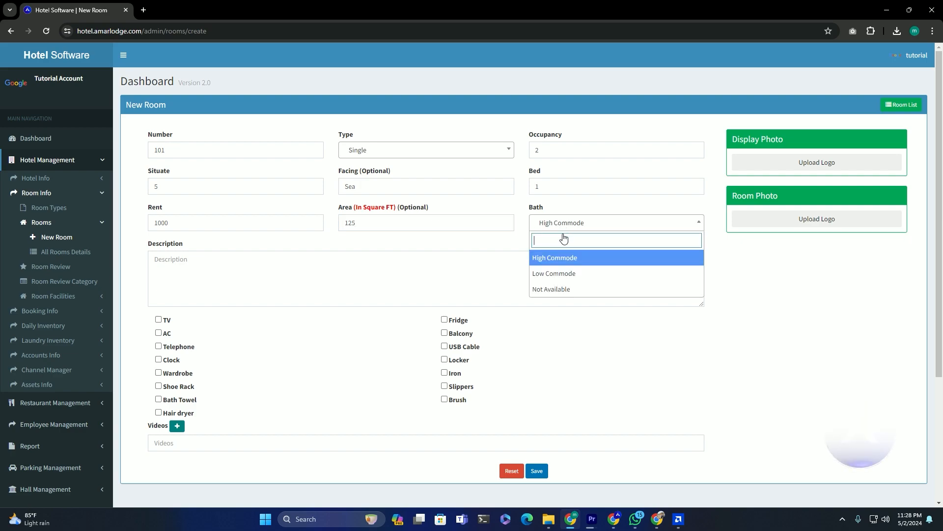
- Keep High Commode as the bath type and upload the room's display photo
left_click(576, 266)
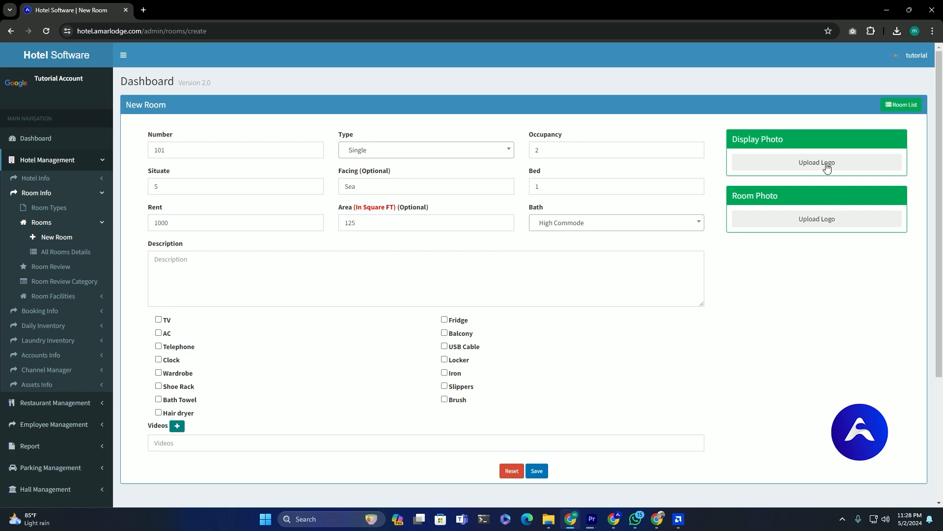
left_click(827, 168)
left_click(465, 95)
double_click(235, 321)
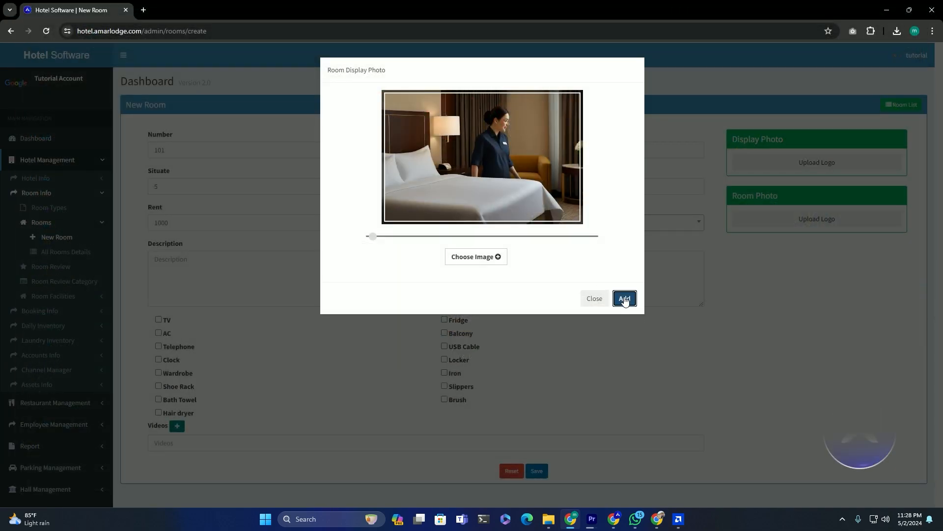
left_click(625, 299)
left_click(628, 234)
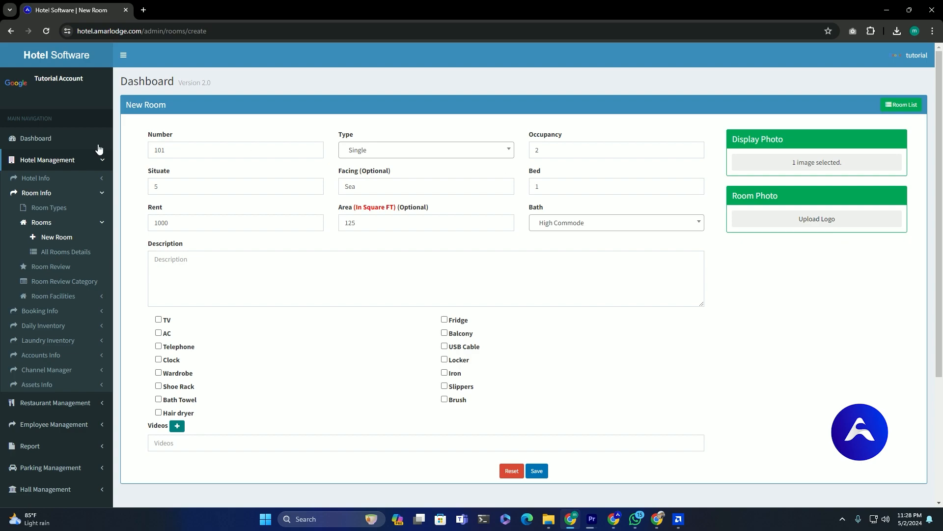
- Describe the room as 'This is demo room for tutorial' and tick all fourteen facilities
left_click(219, 264)
type("Th")
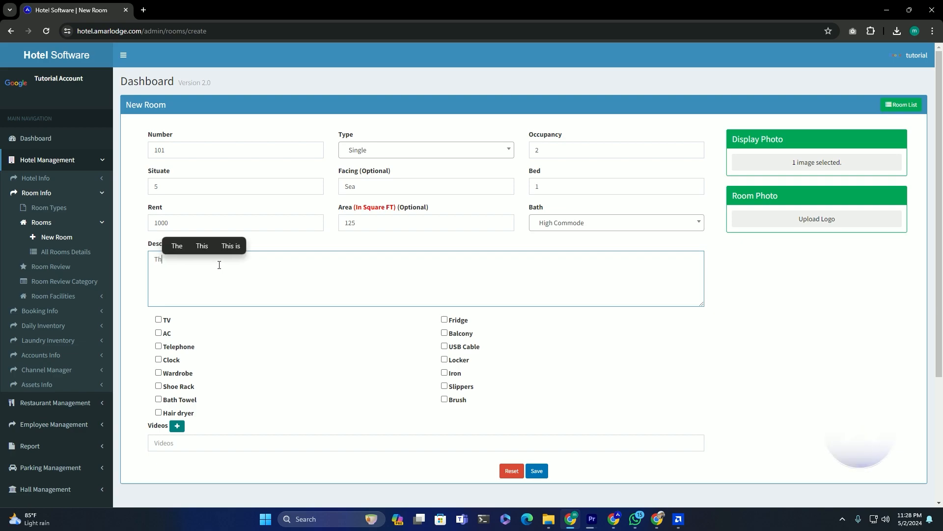
type("is is demo room ")
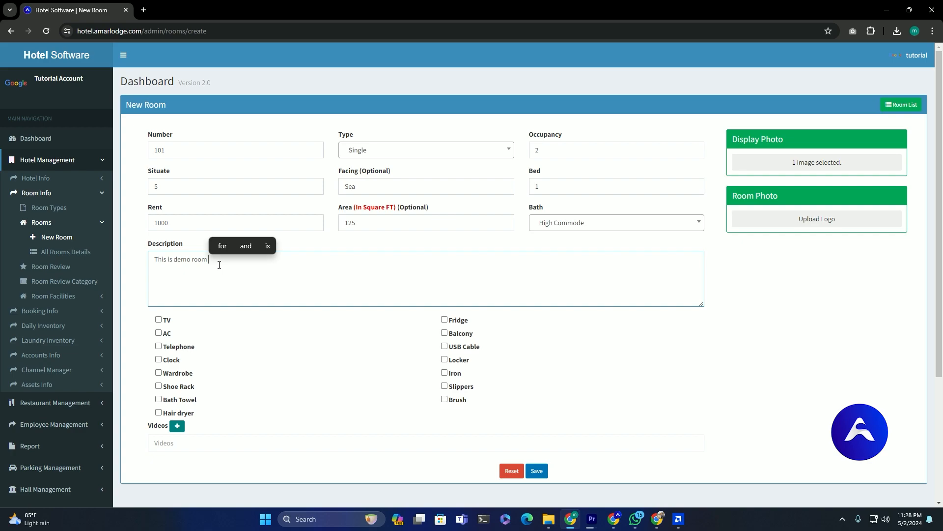
type("for")
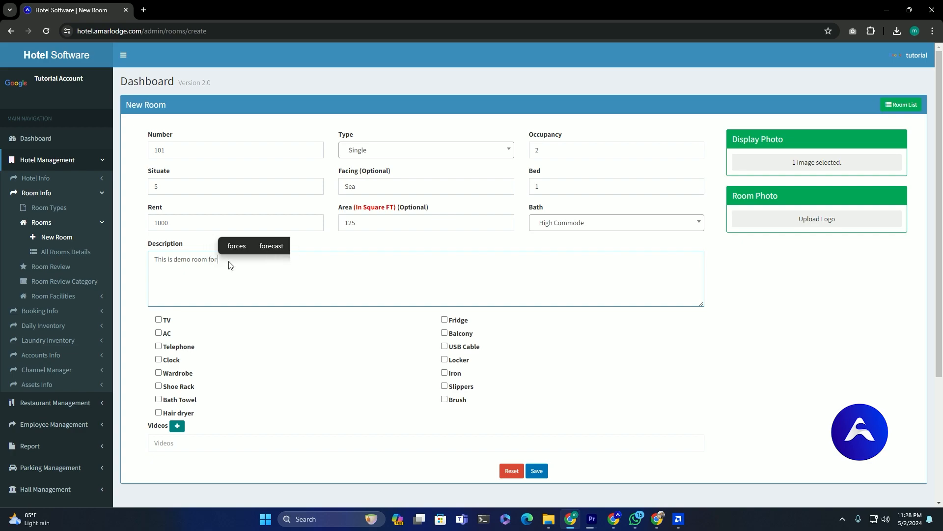
type(" tutorial")
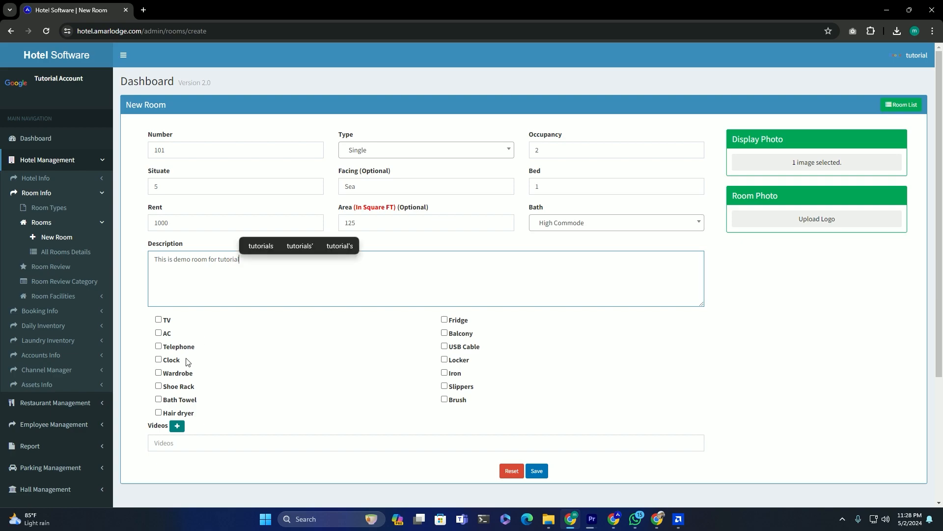
left_click(159, 320)
left_click(171, 346)
left_click(167, 334)
left_click(172, 360)
left_click(174, 373)
left_click(175, 388)
left_click(177, 400)
left_click(178, 414)
left_click(462, 400)
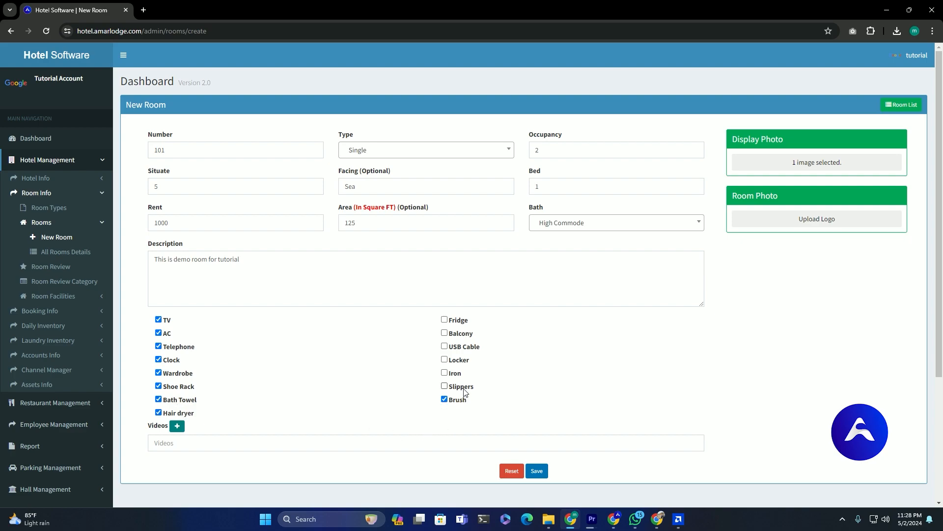
left_click(457, 375)
left_click(462, 361)
left_click(464, 347)
left_click(465, 335)
left_click(463, 321)
scroll(491, 442, "down", 1)
- Save room 101, then reopen it for editing from the All Rooms list
left_click(538, 422)
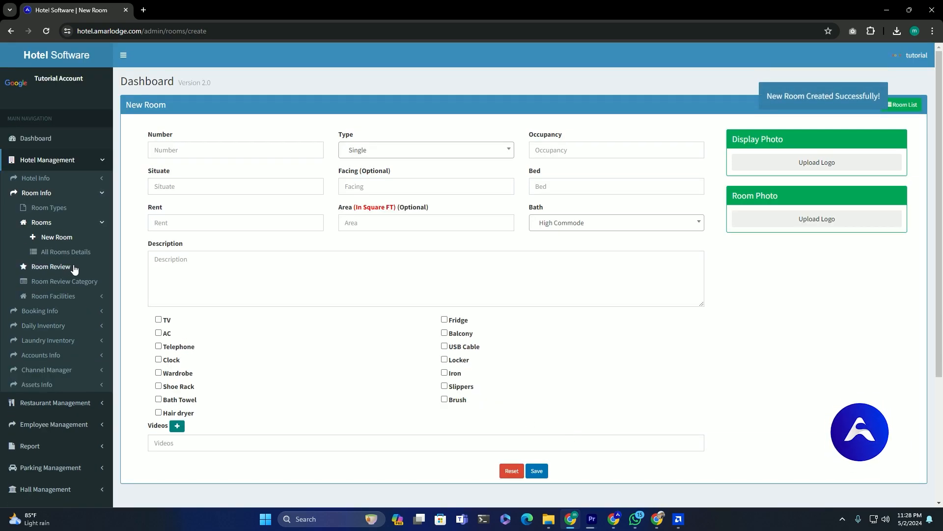
left_click(77, 253)
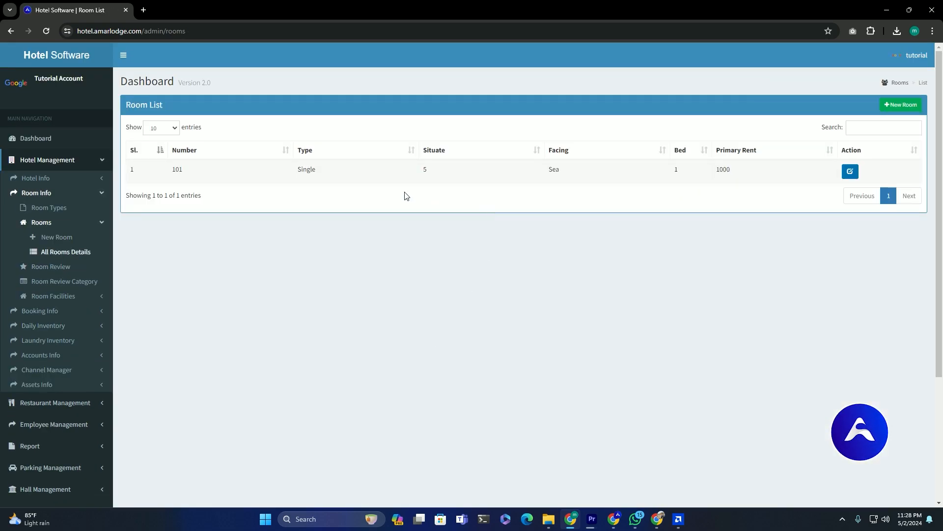
left_click_drag(265, 183, 785, 184)
left_click(804, 210)
left_click(850, 172)
- Add the painting and handshake images as room photos and update room 101
left_click(807, 268)
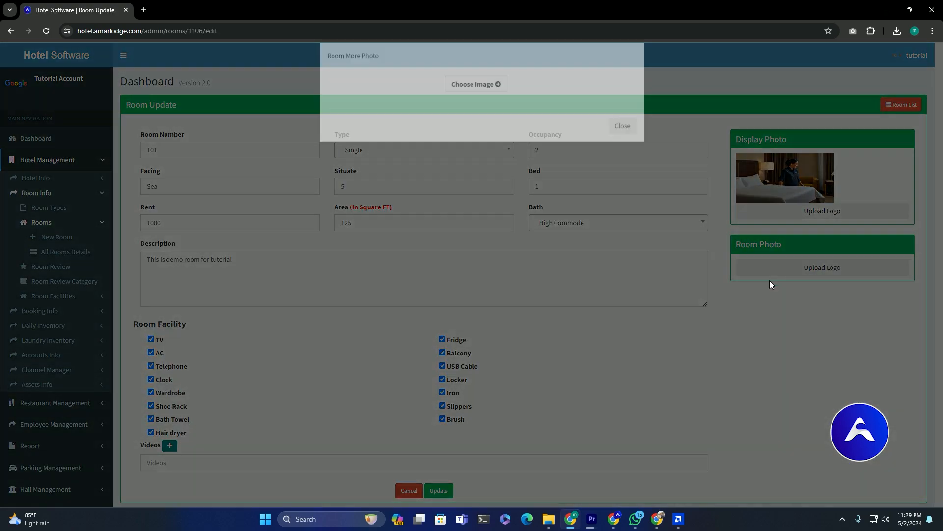
left_click(477, 100)
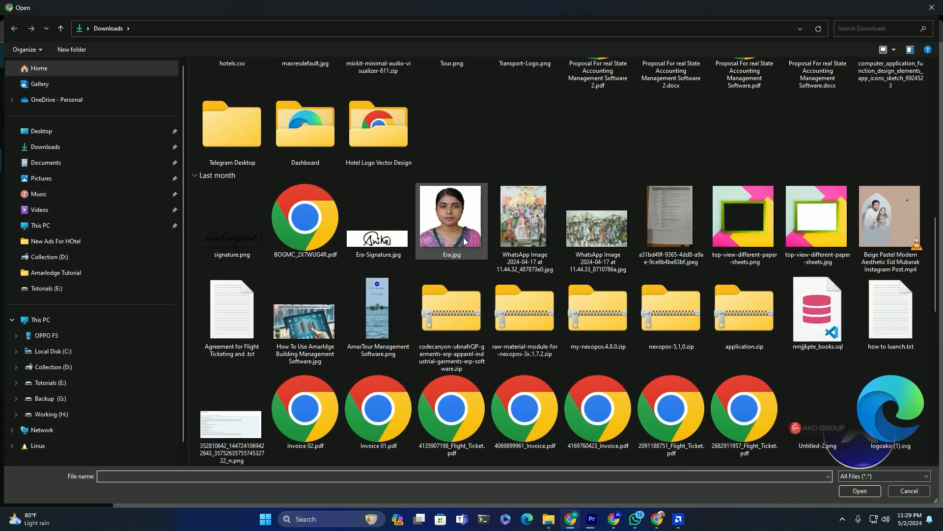
left_click(584, 227)
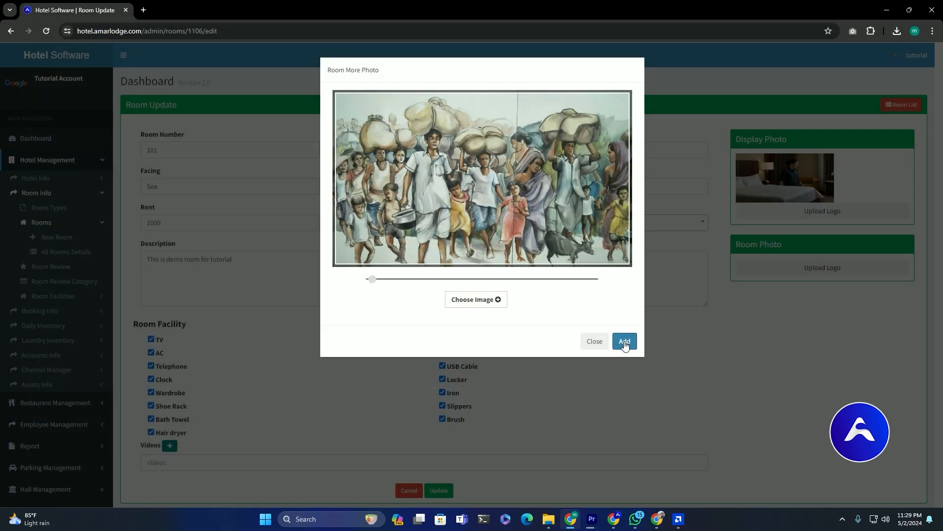
left_click(488, 207)
scroll(670, 221, "down", 5)
left_click(670, 221)
double_click(809, 230)
left_click(625, 446)
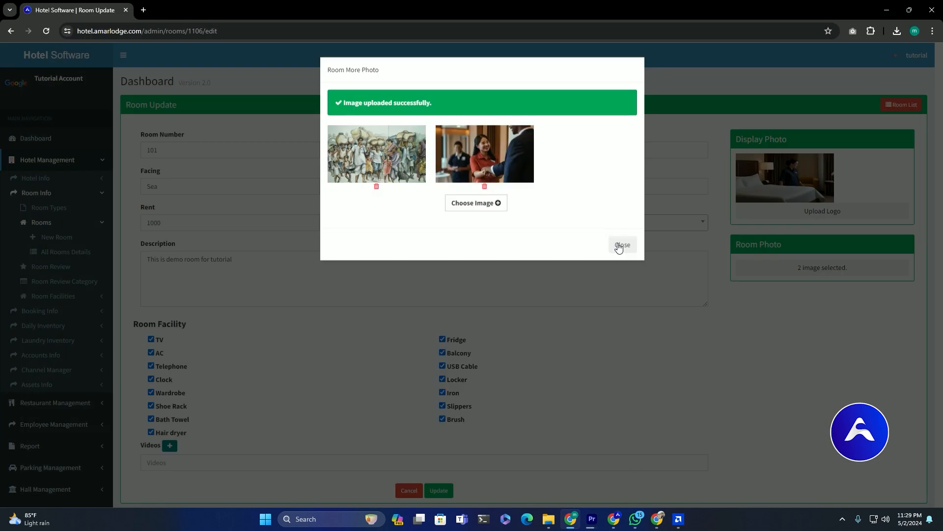
left_click(617, 245)
left_click(439, 490)
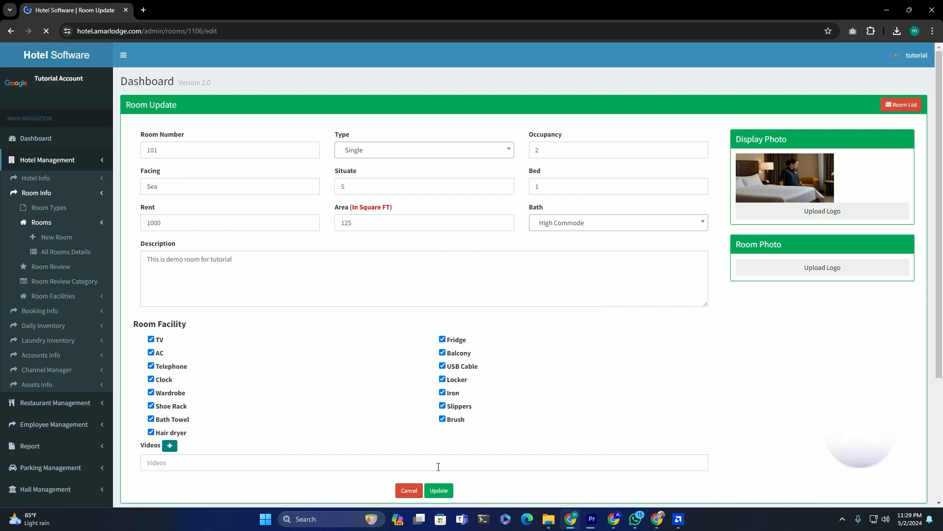
- Bring up the Hotel Profile page from the Hotel Info section
left_click(154, 462)
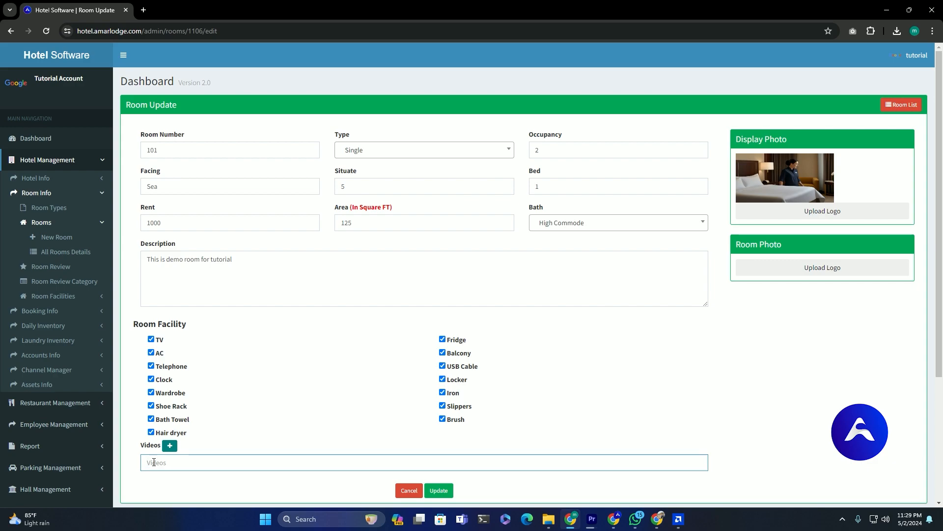
left_click(66, 182)
left_click(59, 207)
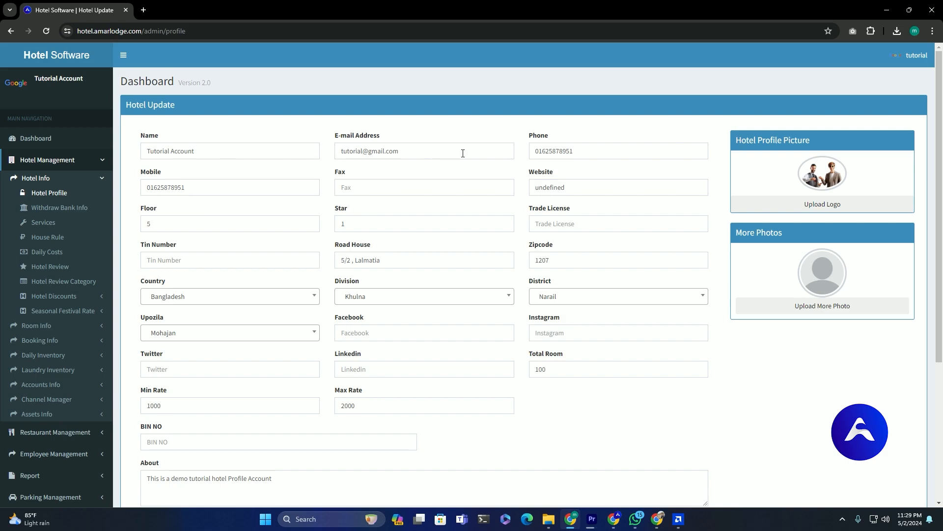
- Open and dismiss the hotel's Upload More Photo dialog, then go to Withdraw Bank Info
scroll(231, 261, "down", 2)
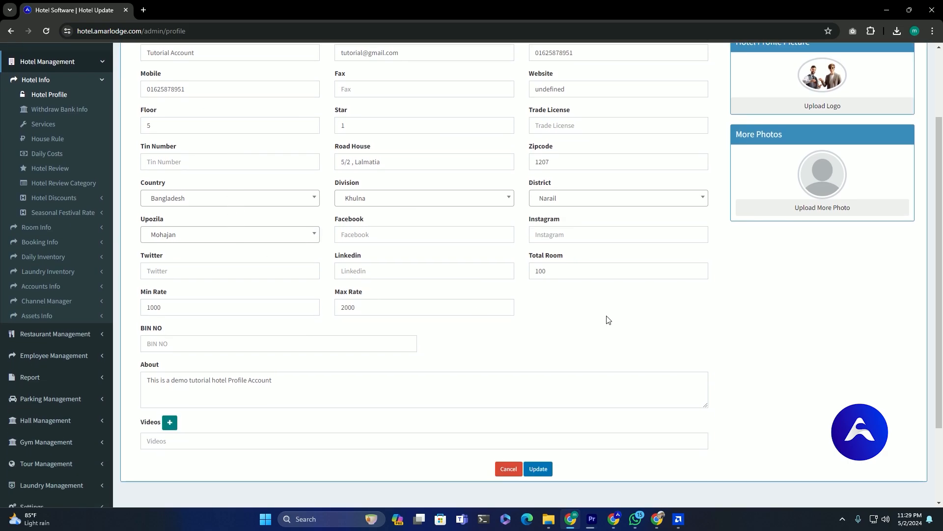
scroll(612, 320, "up", 2)
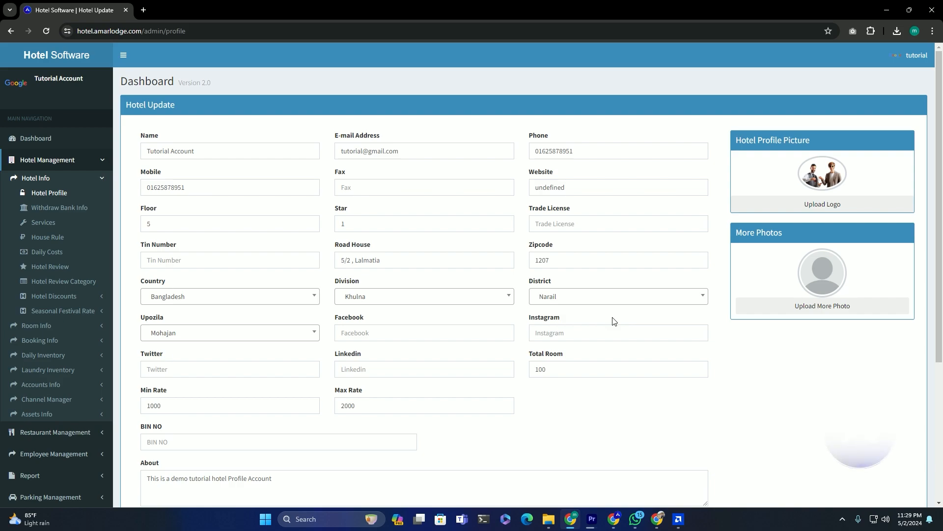
scroll(613, 322, "down", 2)
left_click(163, 444)
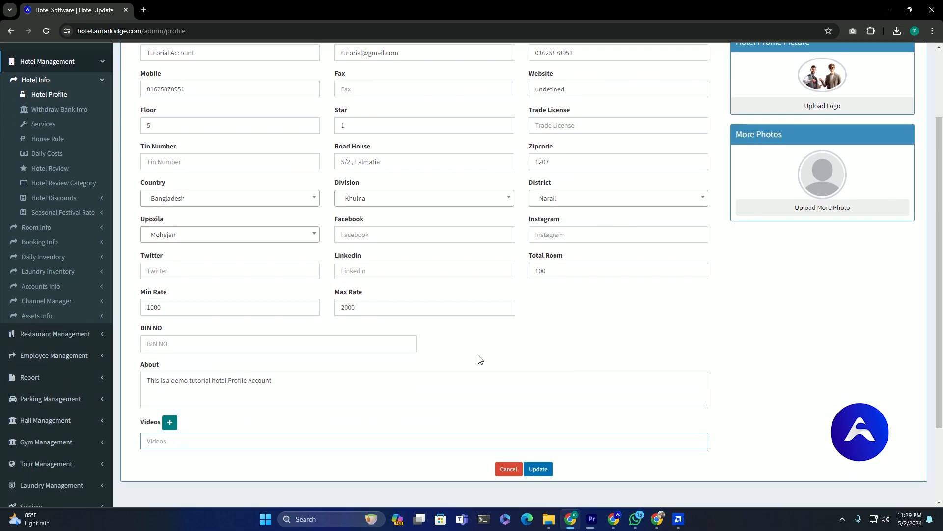
left_click(818, 212)
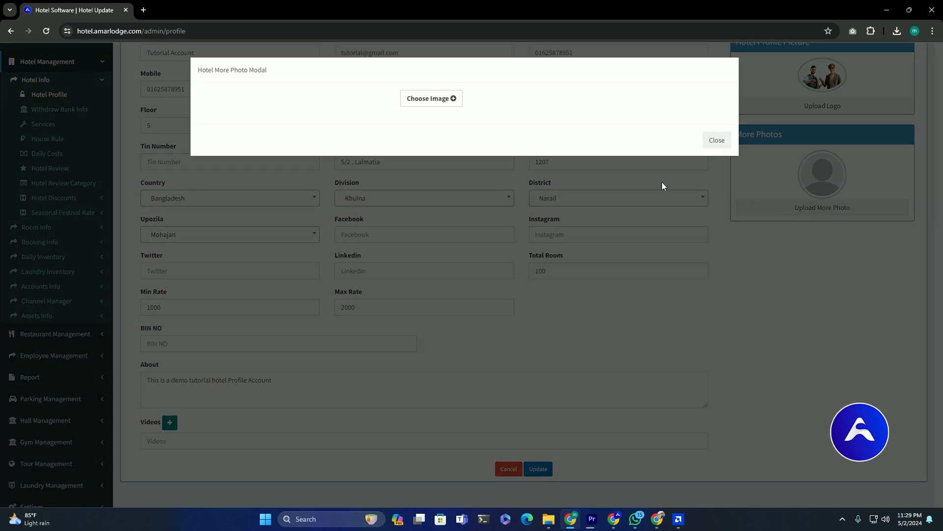
left_click(720, 142)
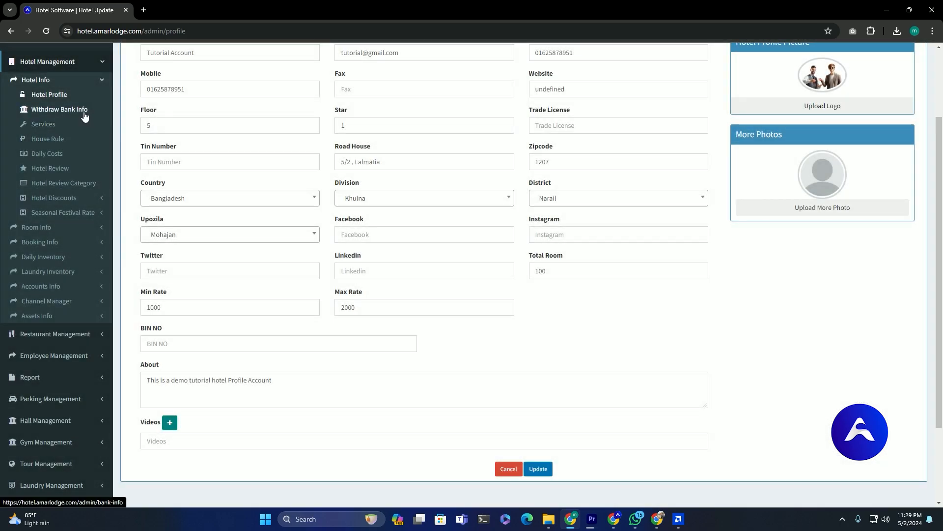
left_click(82, 110)
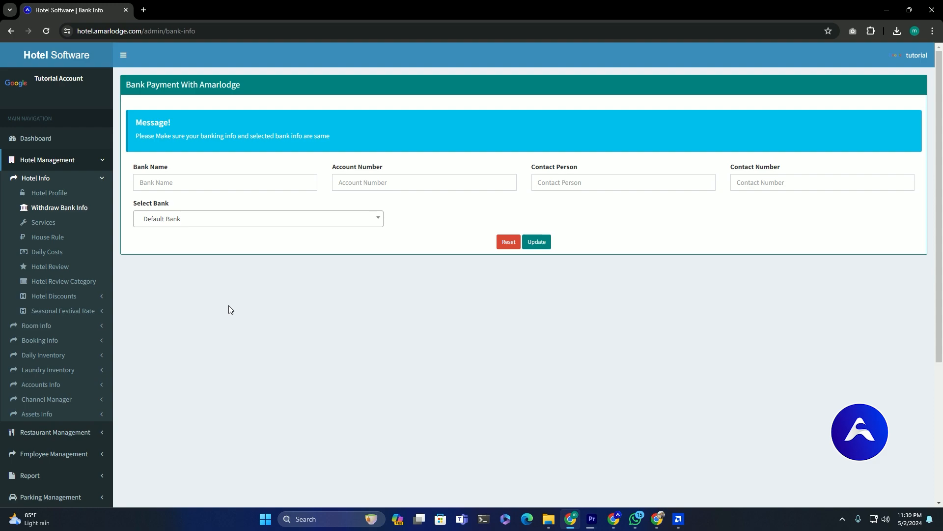
- Enter room number 102 on a new room form, then view the All Rooms Details list
left_click(84, 325)
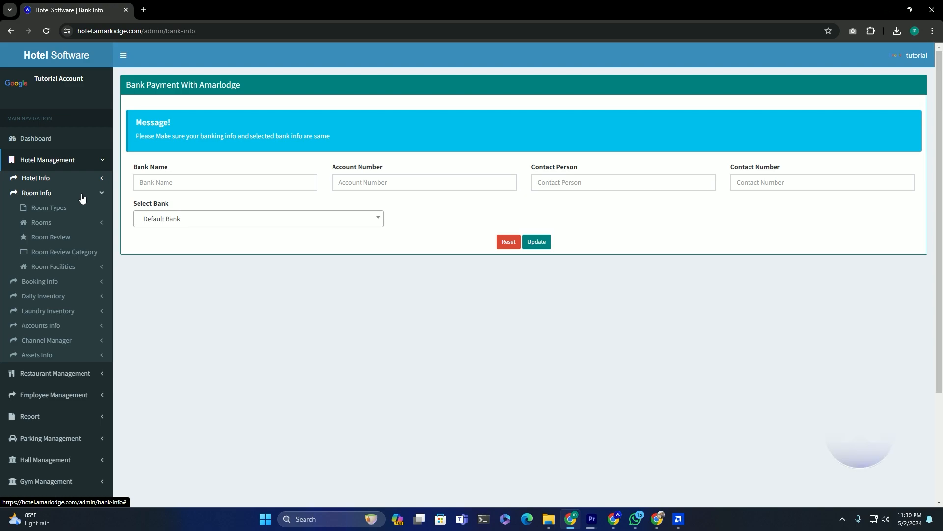
left_click(84, 222)
left_click(79, 237)
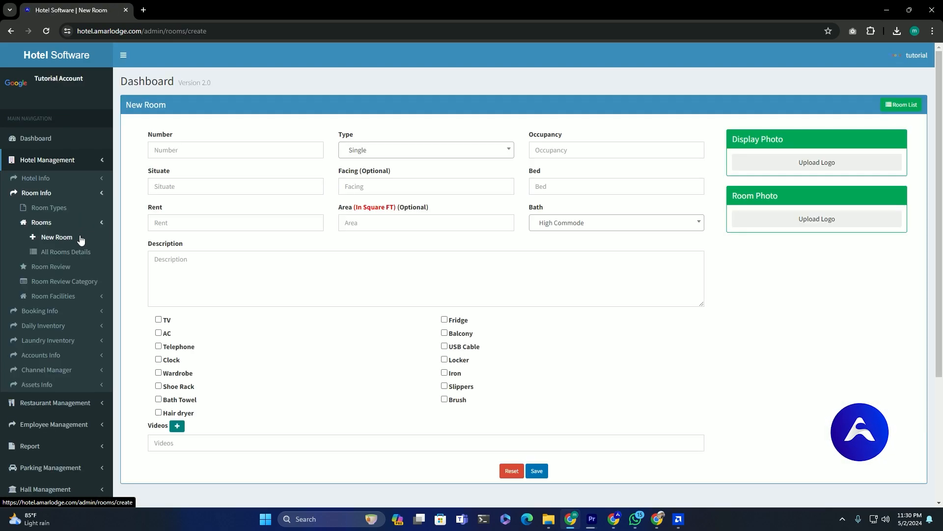
left_click(186, 150)
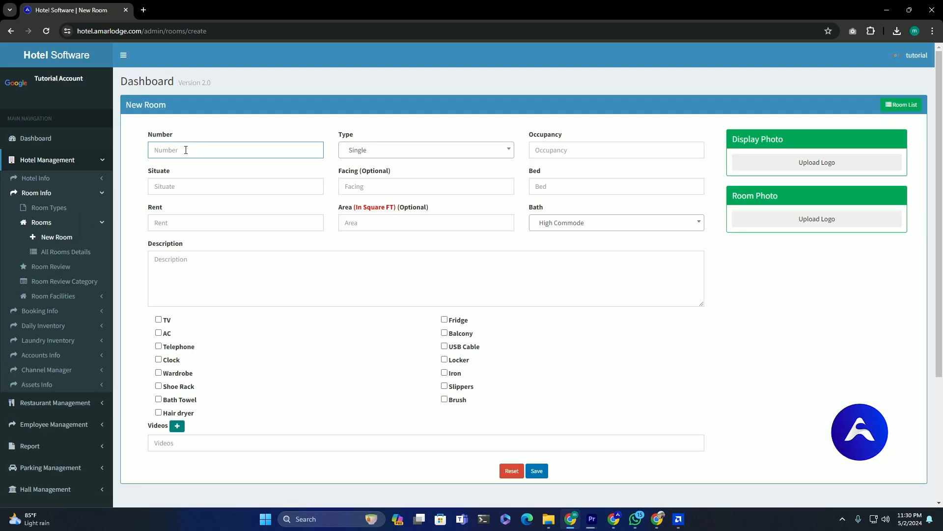
type("10")
type("2")
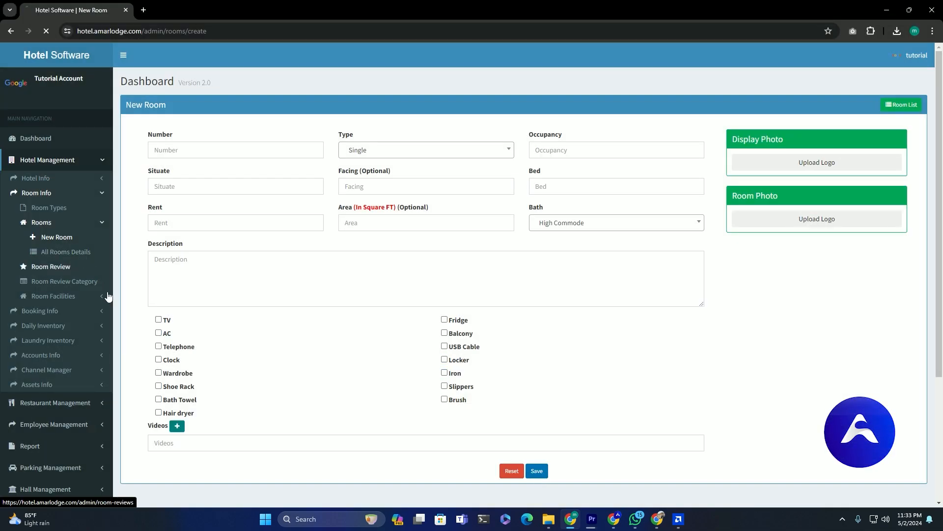
left_click(69, 252)
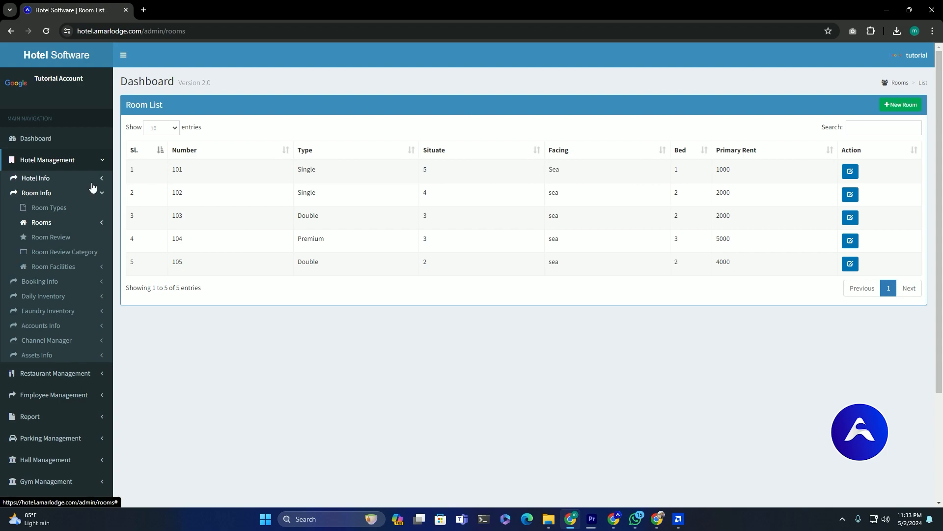
- Show rooms 101–105 on the Single Room Booking board under Booking Info
left_click(91, 192)
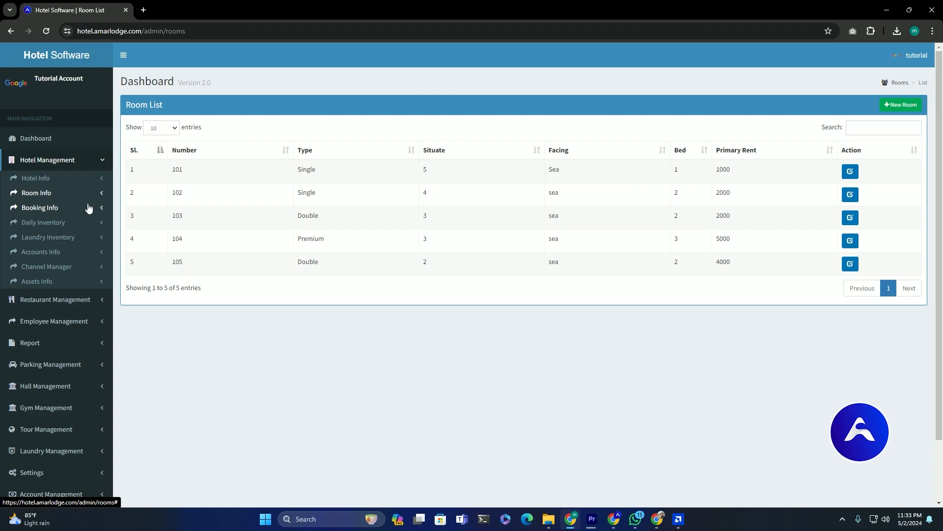
left_click(89, 208)
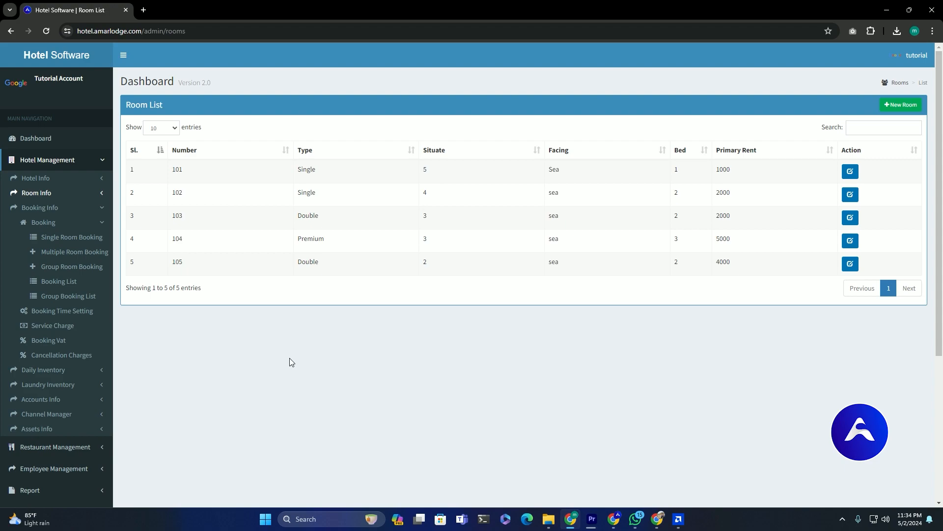
left_click(73, 237)
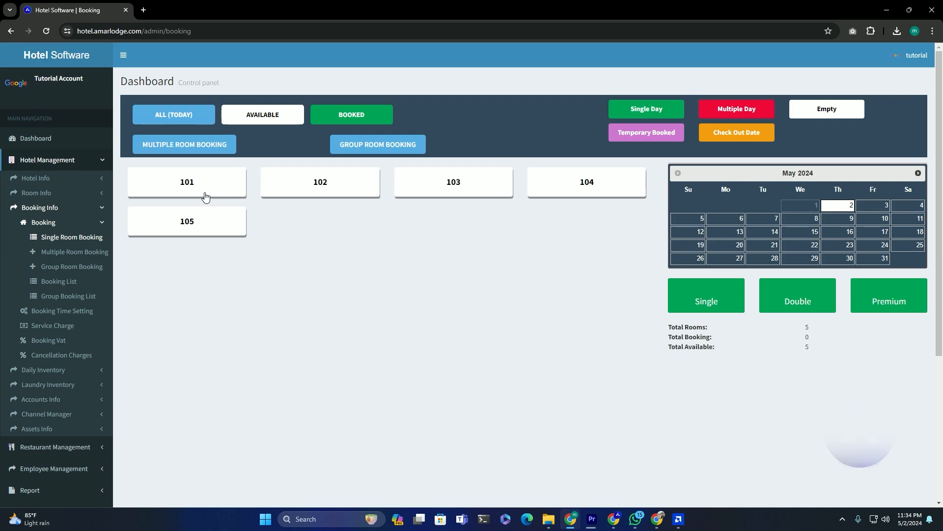
- Add a booking cancellation charge of 10 and save it
left_click(204, 190)
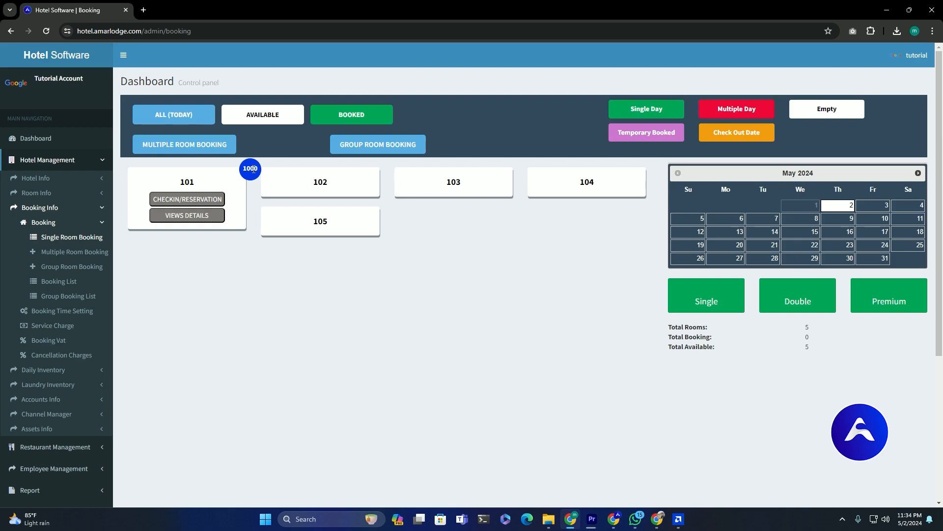
left_click(59, 355)
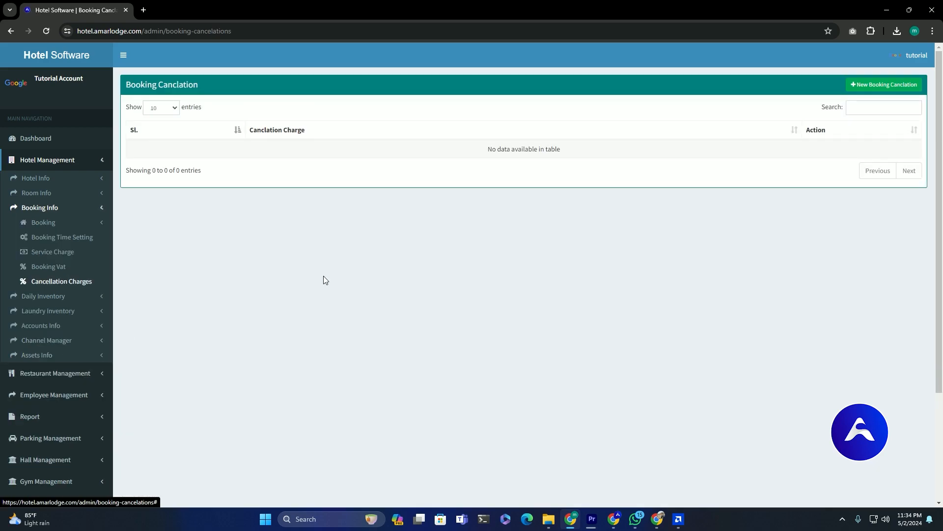
left_click(867, 84)
left_click(399, 101)
type("10")
left_click(480, 125)
- Add a booking VAT of 5, then return to the Single Room Booking board
left_click(60, 267)
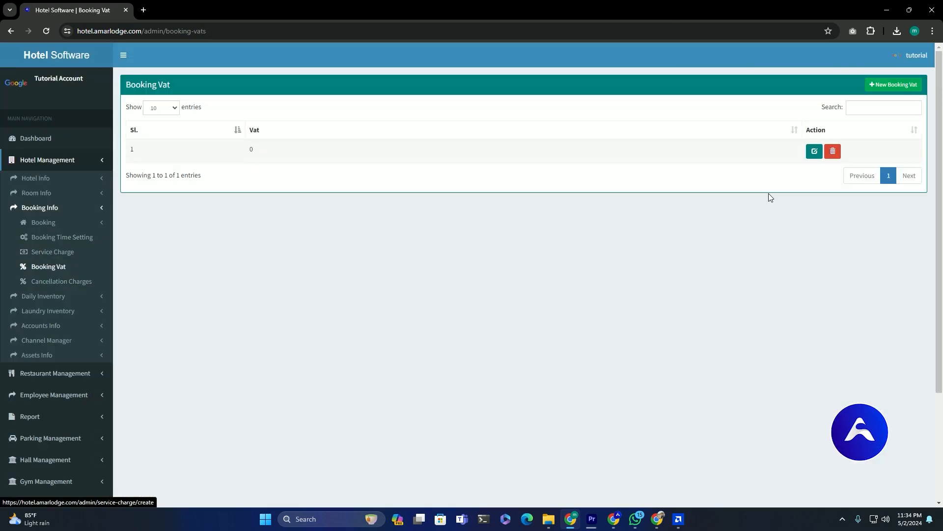
left_click(892, 84)
left_click(462, 103)
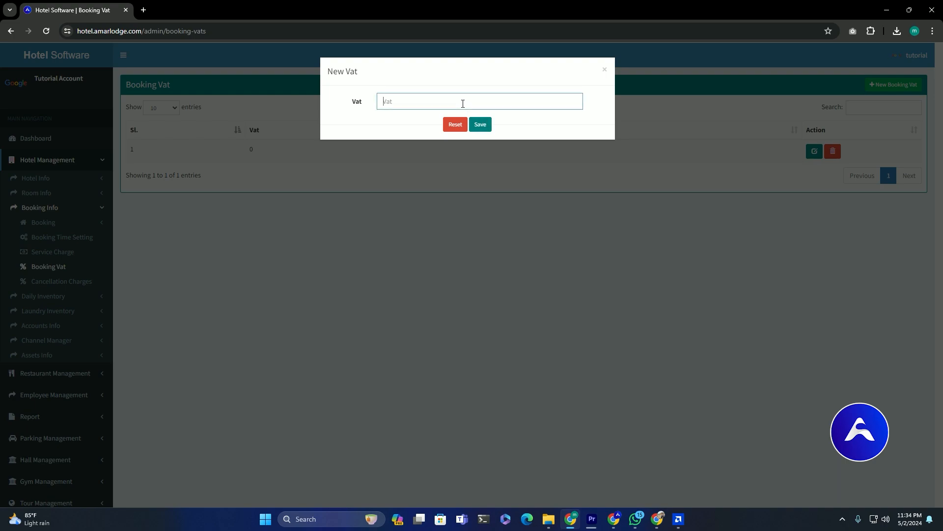
type("5")
left_click(475, 126)
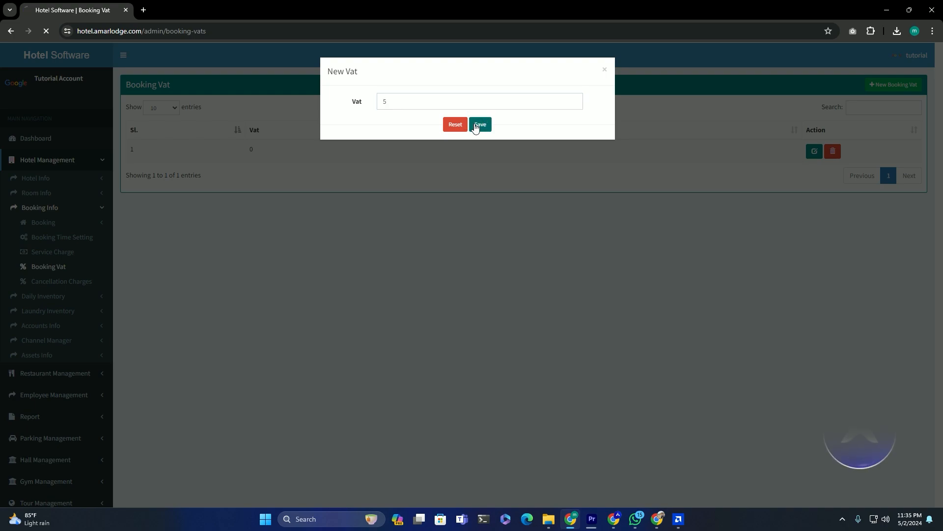
left_click(62, 225)
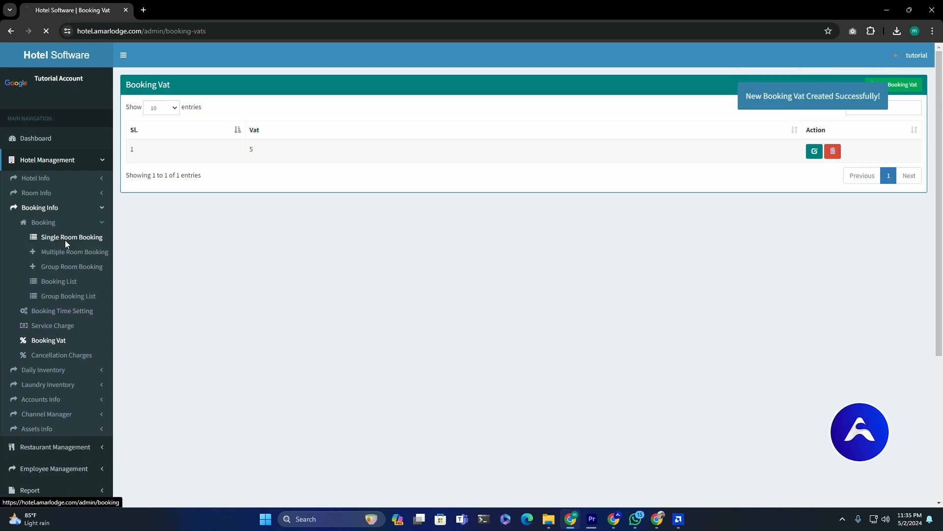
left_click(65, 239)
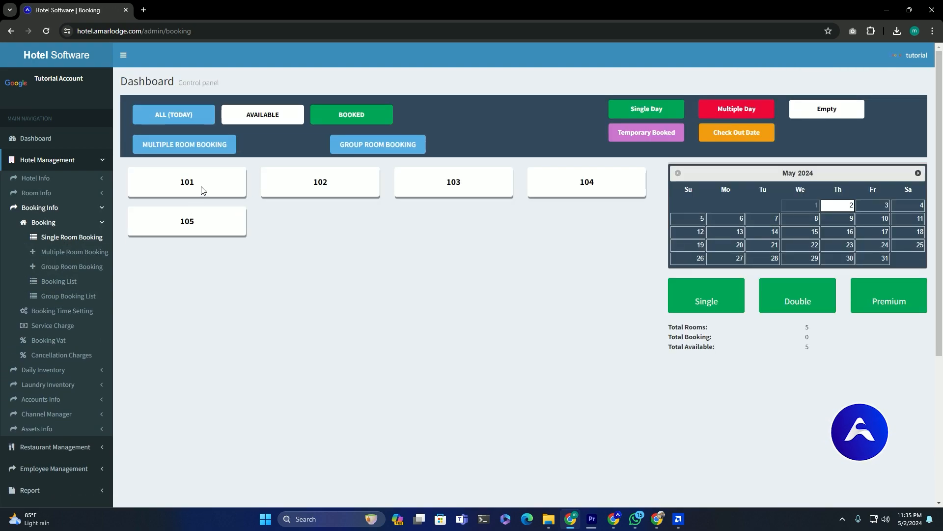
- Start a check-in for room 101 and enter the guest's phone number and name
mouse_move(201, 190)
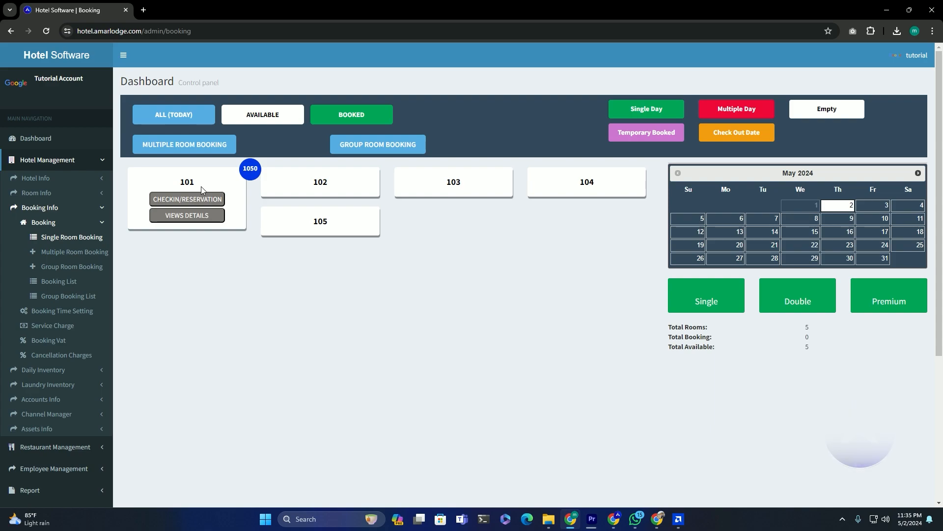
left_click(200, 200)
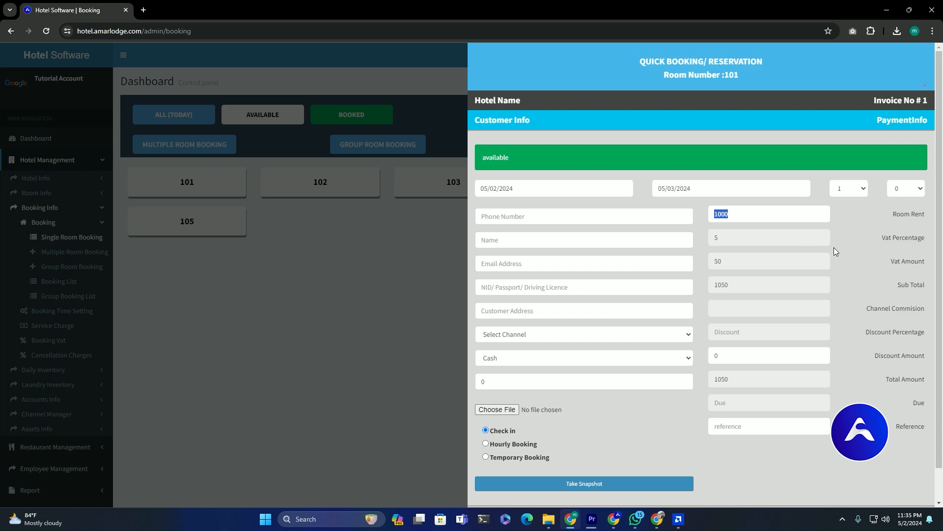
left_click_drag(728, 285, 717, 289)
left_click(543, 217)
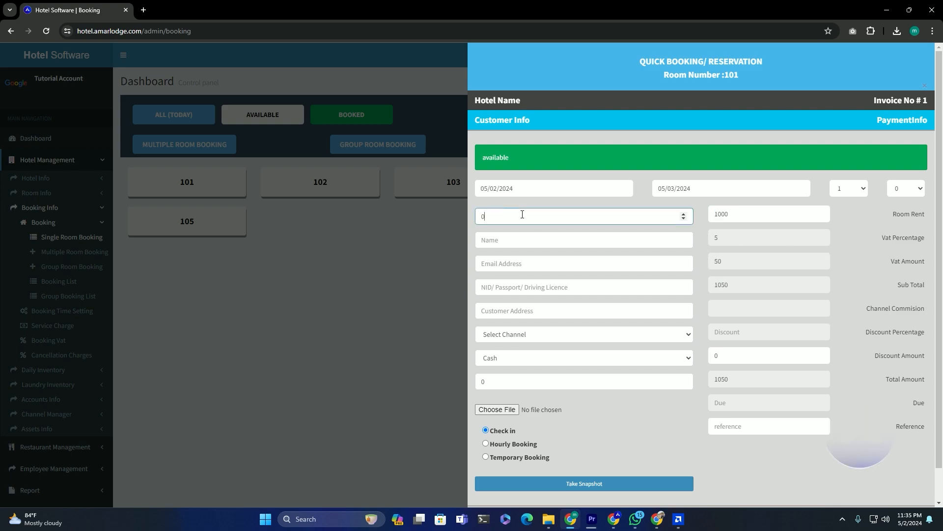
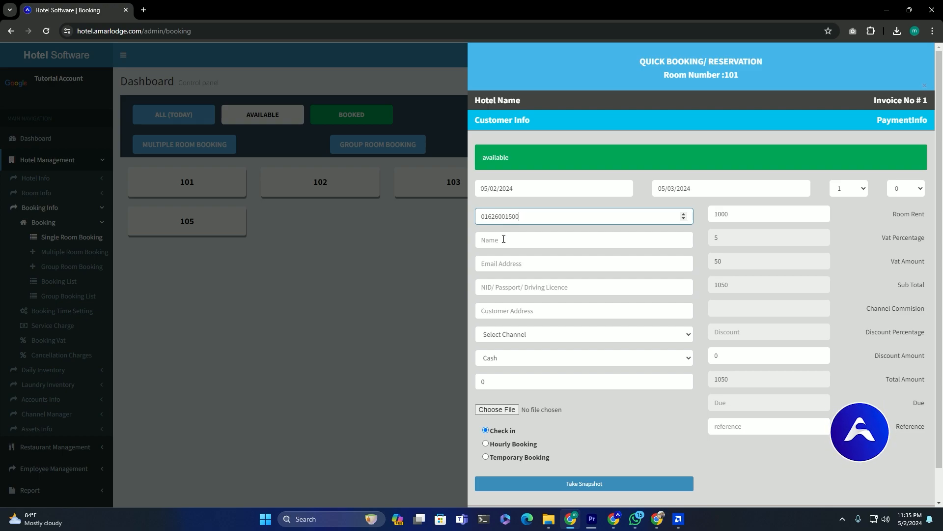
left_click(514, 240)
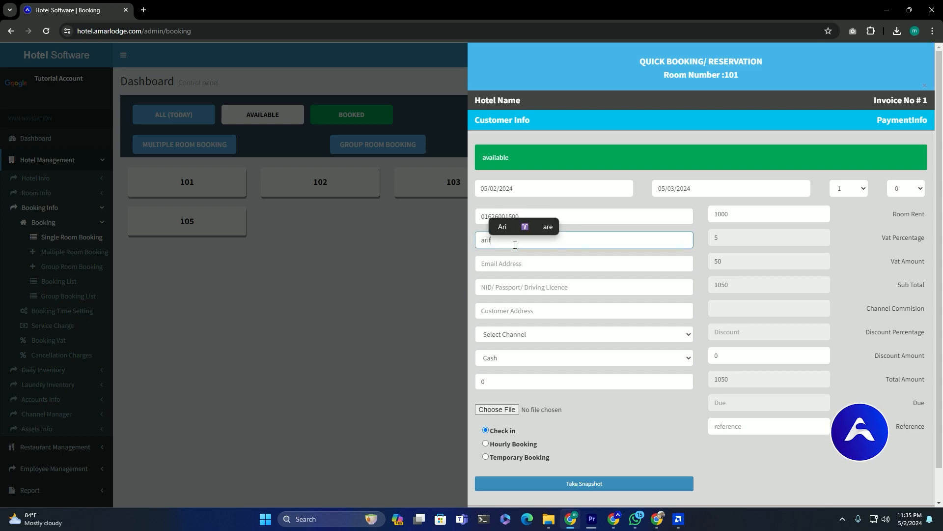
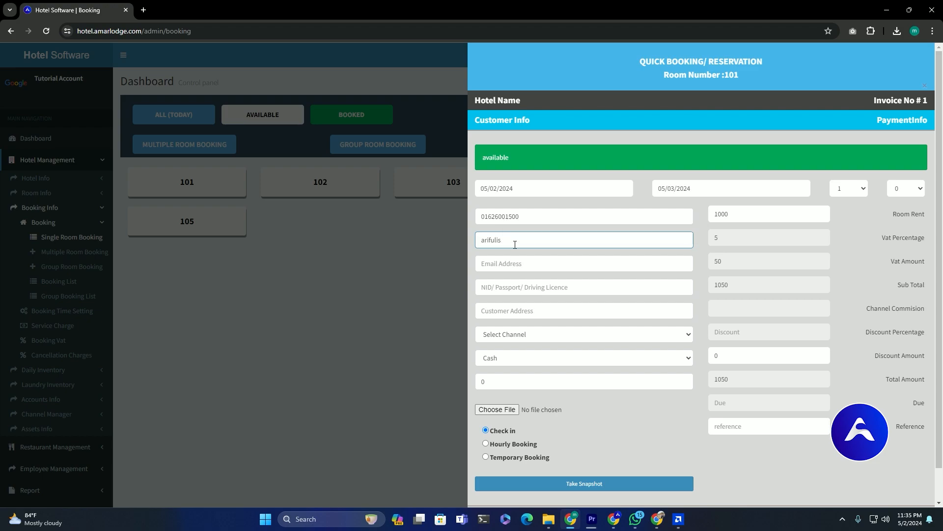
- Fill in the guest's email and ID number, set 550 paid, and submit the booking
key("Tab")
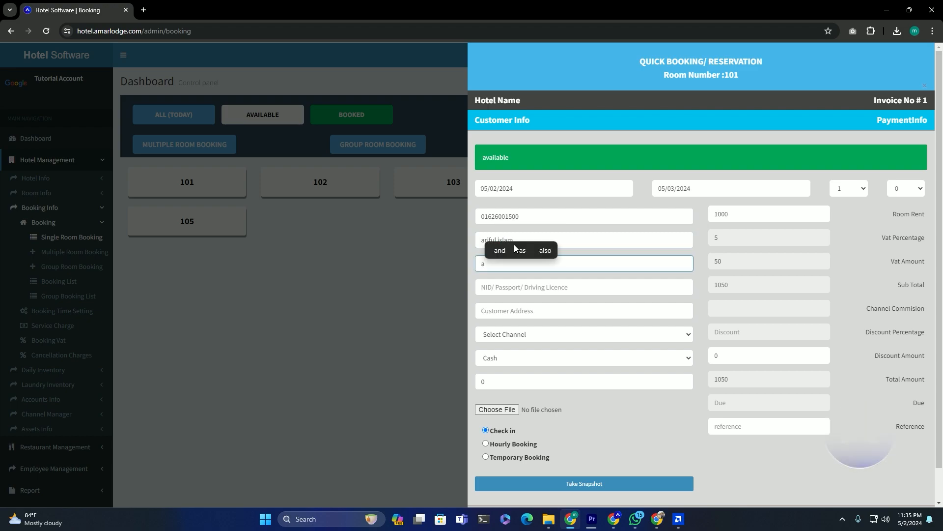
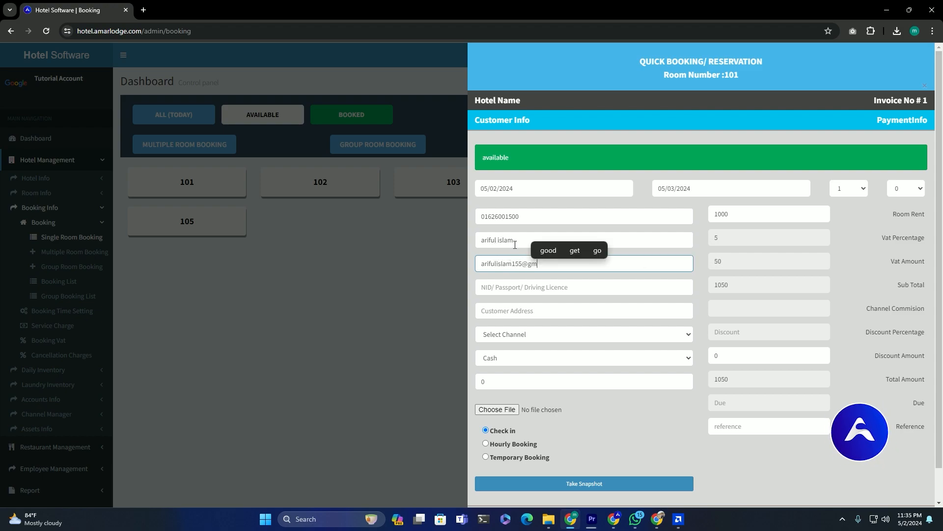
key("Tab")
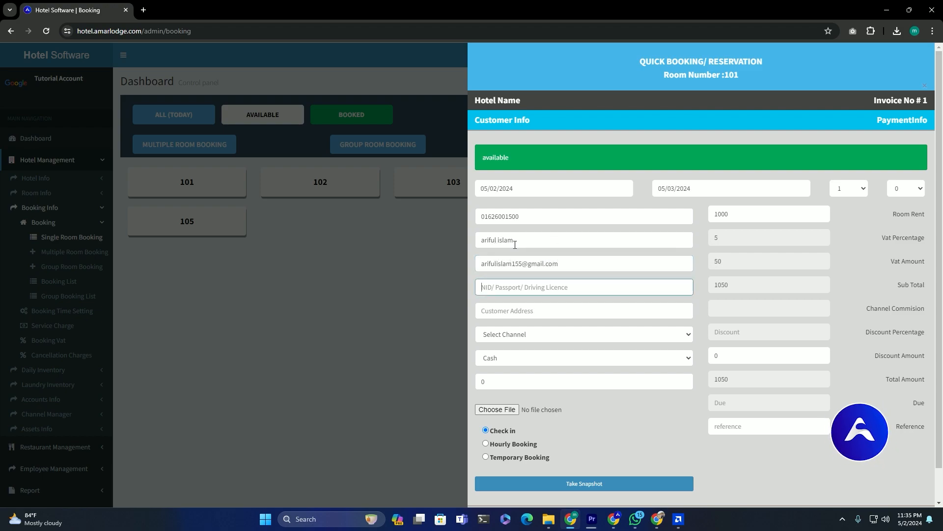
type("12345678")
key("Tab")
left_click(520, 334)
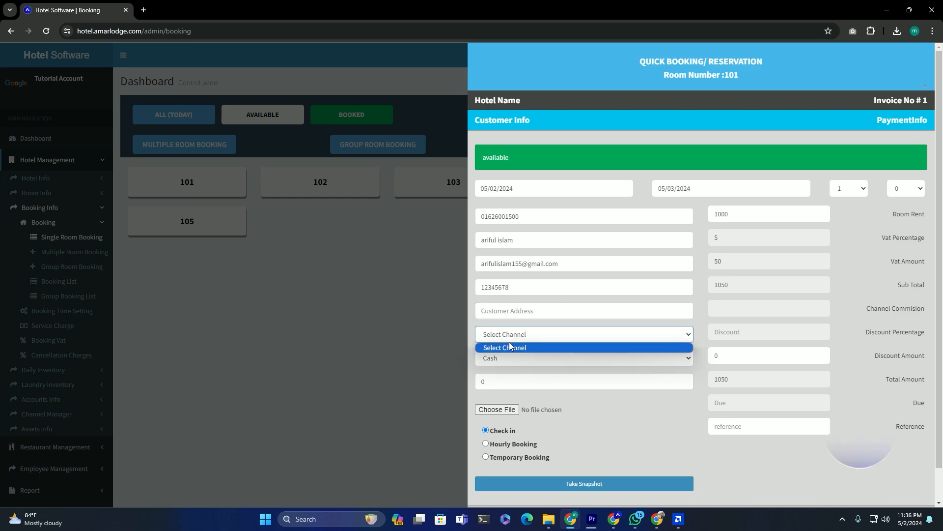
left_click(487, 341)
double_click(482, 381)
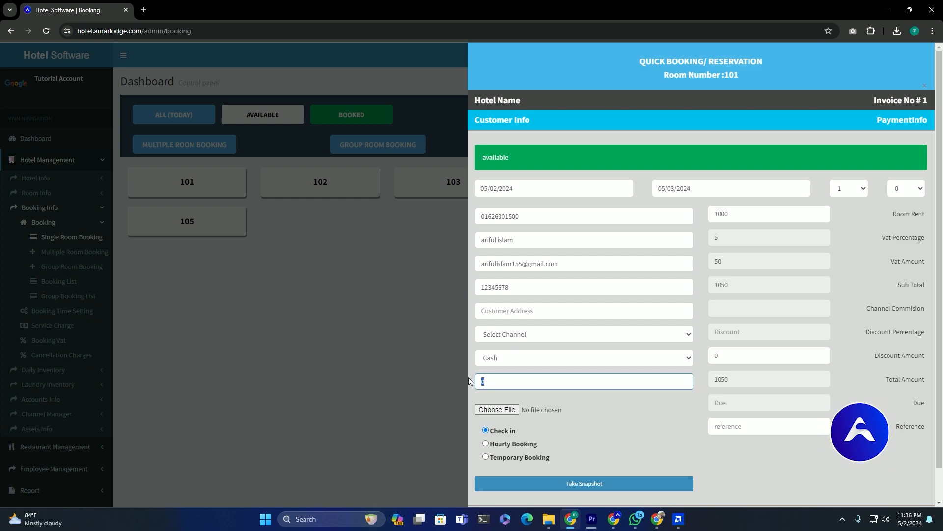
type("550")
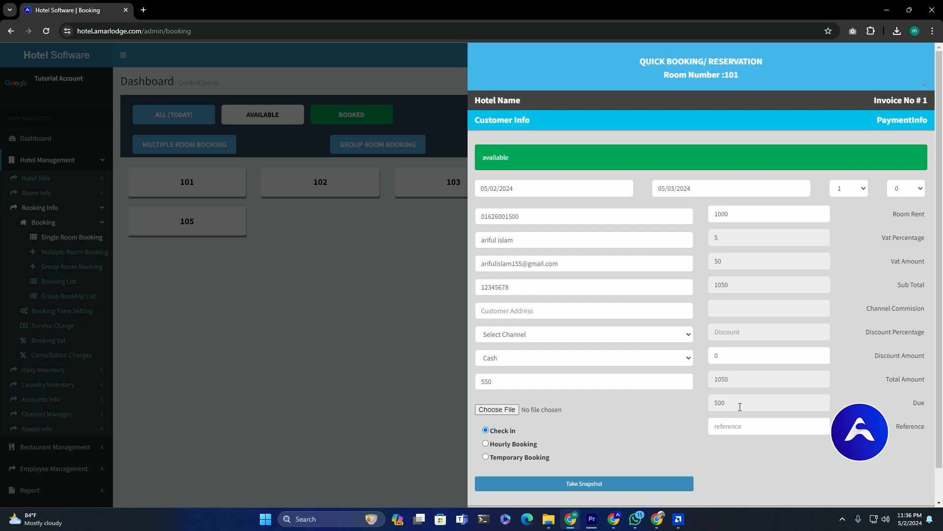
scroll(740, 406, "down", 2)
left_click(698, 489)
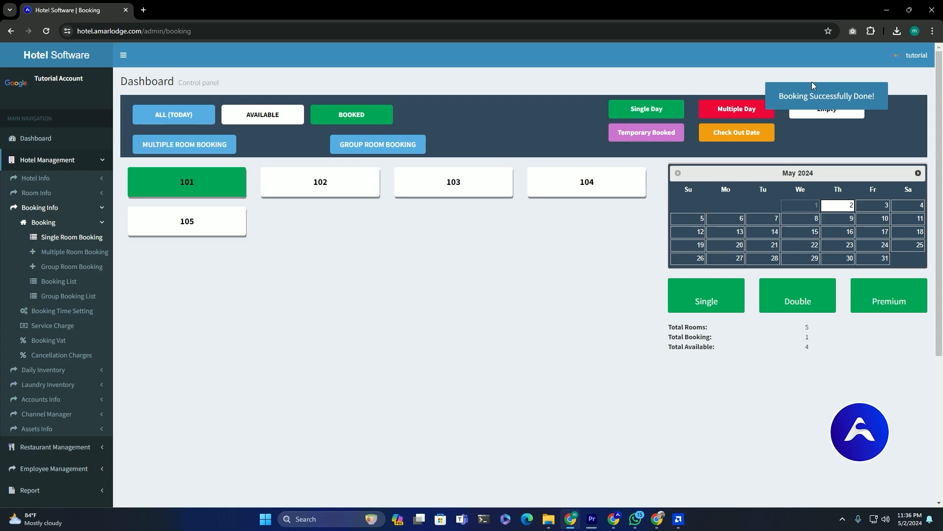
- Highlight the Single Day, Empty and Temporary Booked legend labels, then open the Booking List
left_click_drag(635, 109, 761, 113)
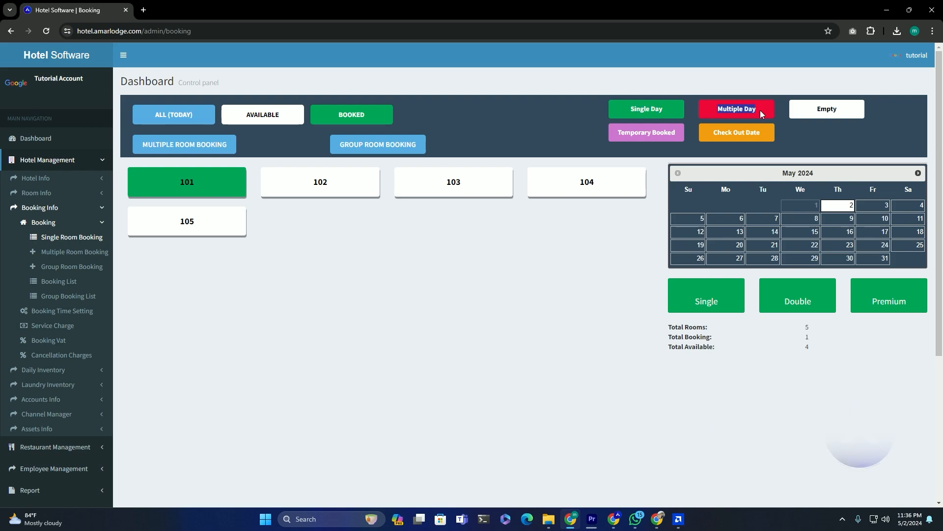
left_click_drag(816, 109, 841, 112)
left_click_drag(618, 133, 770, 141)
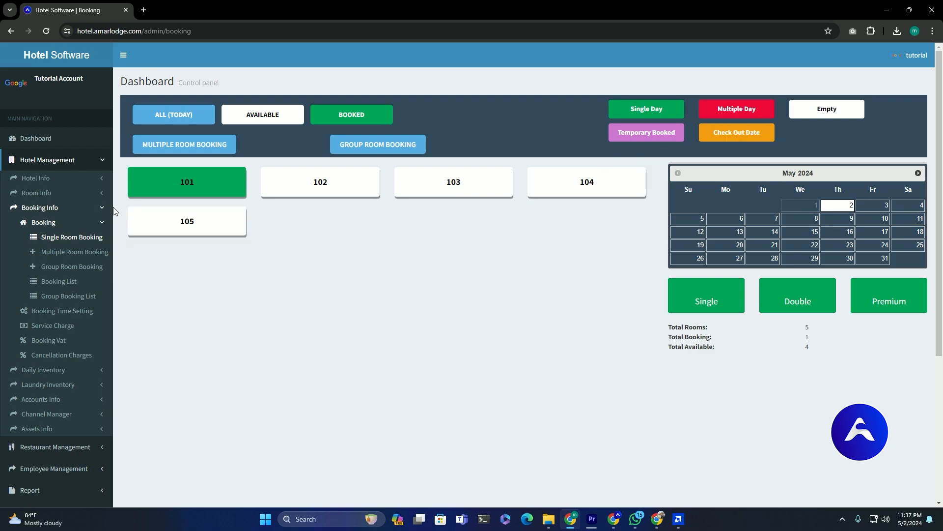
left_click(59, 282)
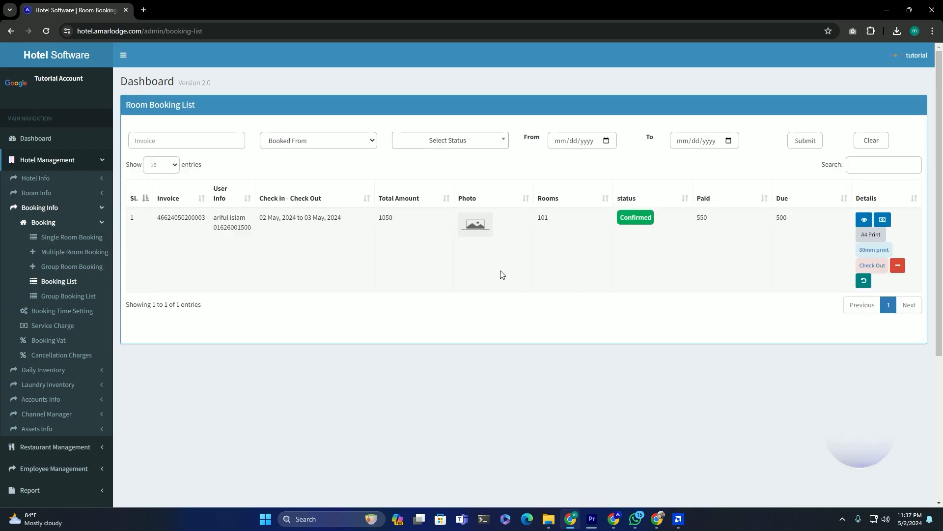
double_click(383, 219)
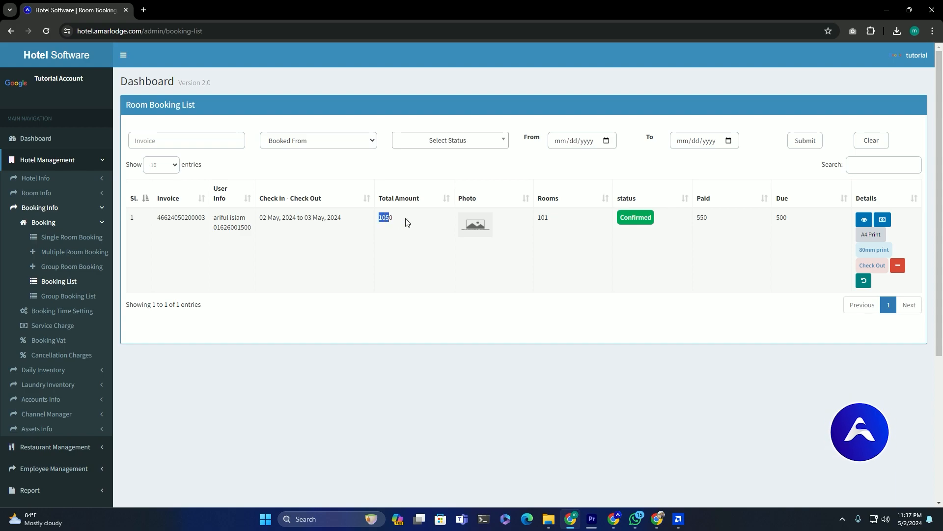
double_click(703, 218)
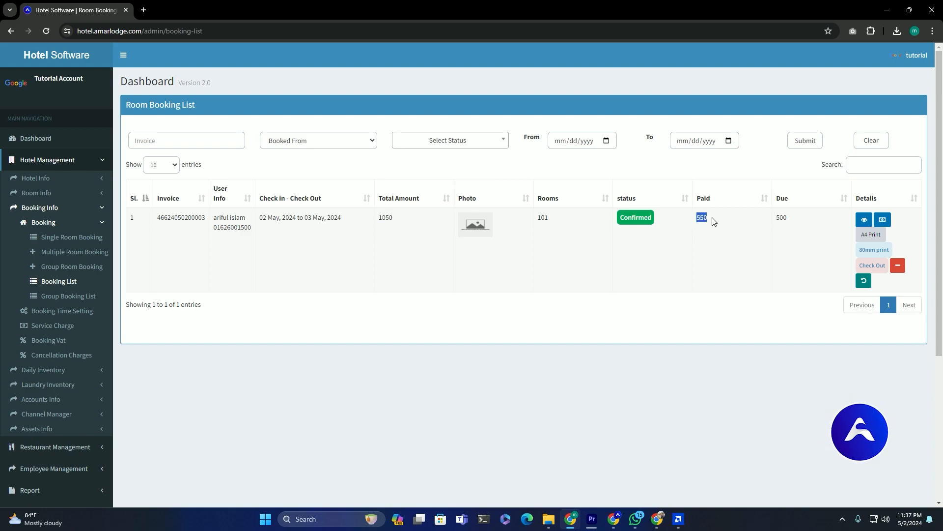
double_click(785, 219)
left_click(858, 222)
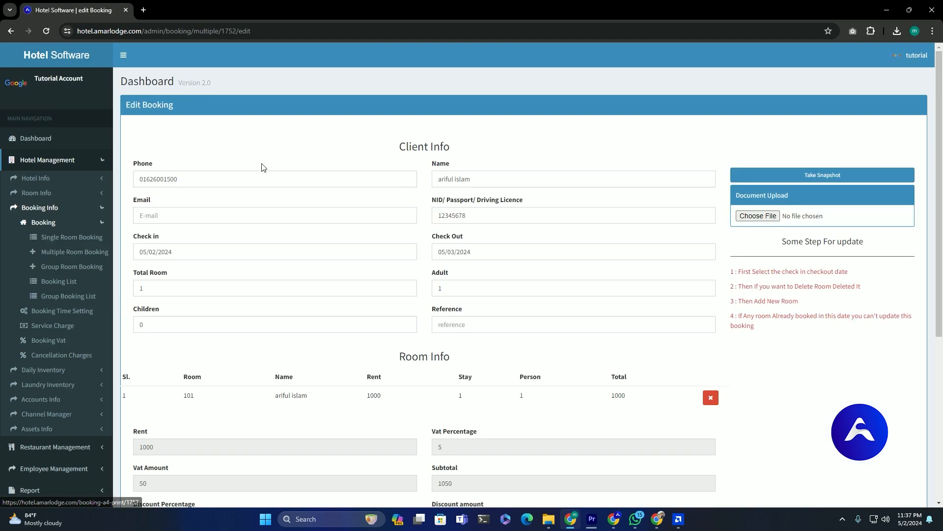
scroll(295, 167, "down", 5)
scroll(303, 145, "up", 5)
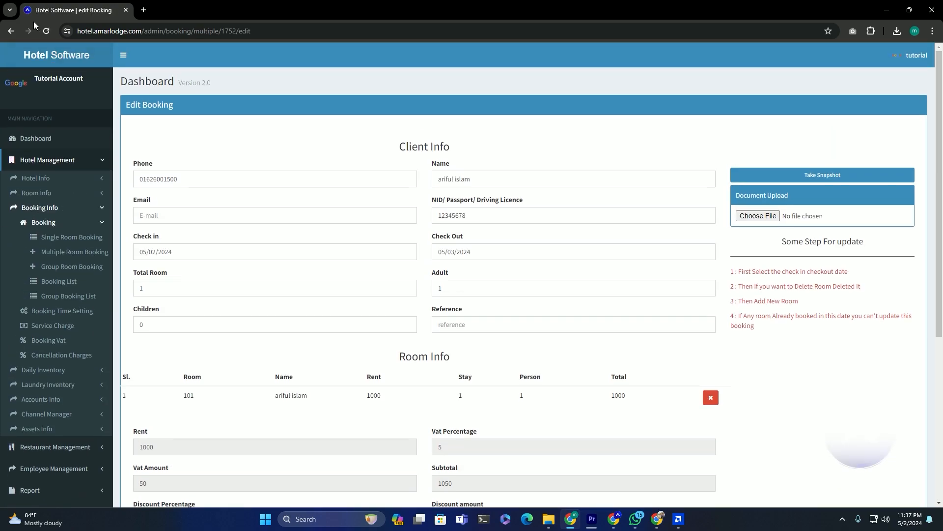
left_click(11, 31)
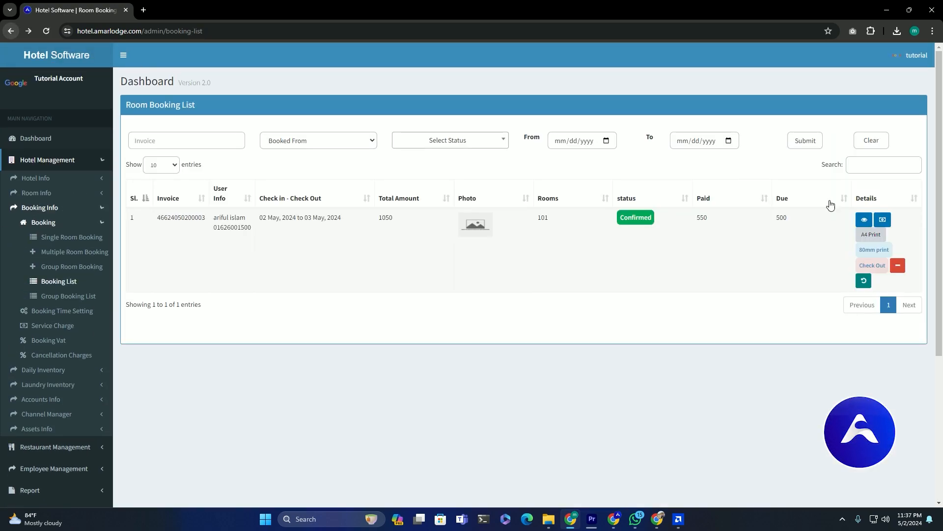
left_click(883, 221)
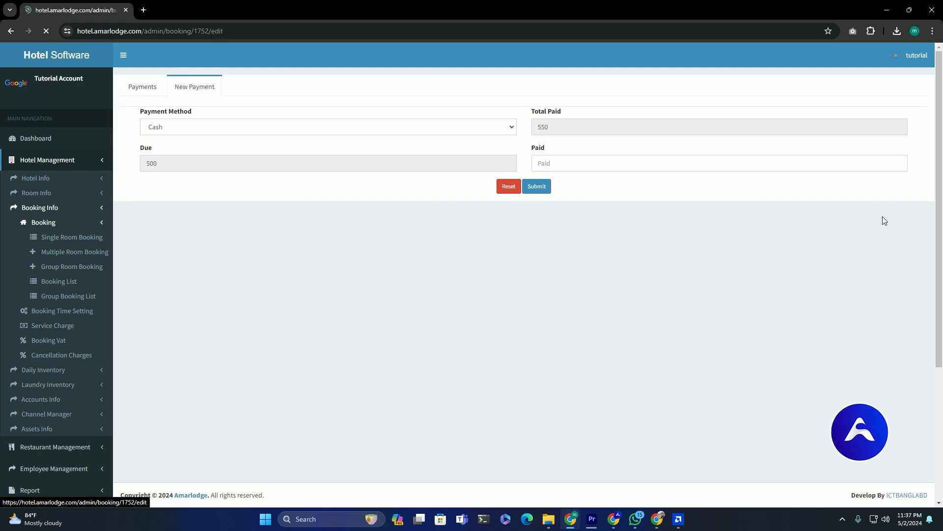
left_click(248, 130)
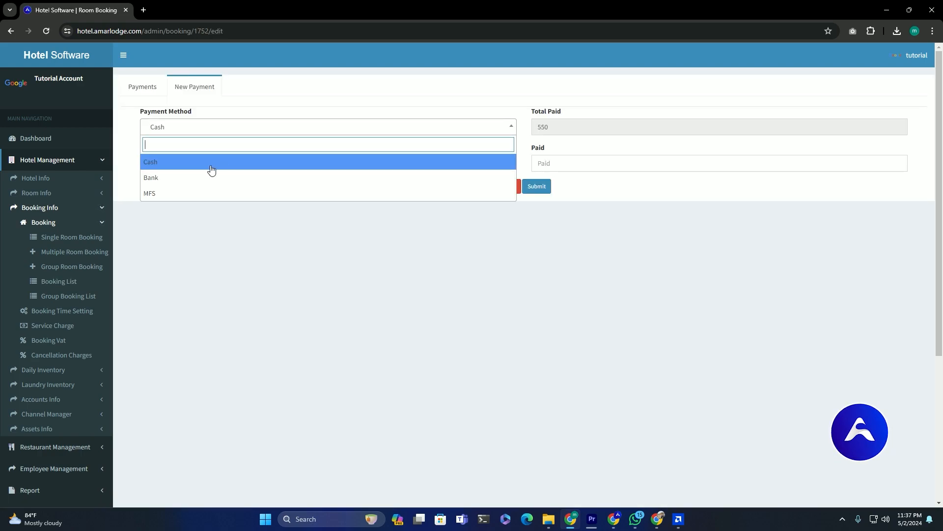
left_click(196, 194)
left_click(209, 129)
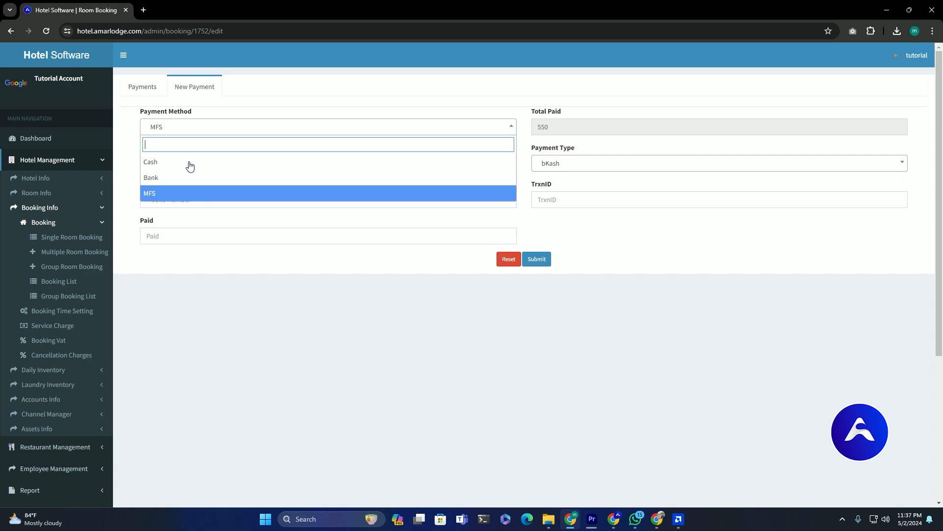
left_click(192, 162)
left_click(231, 130)
left_click(193, 189)
left_click(201, 126)
left_click(143, 87)
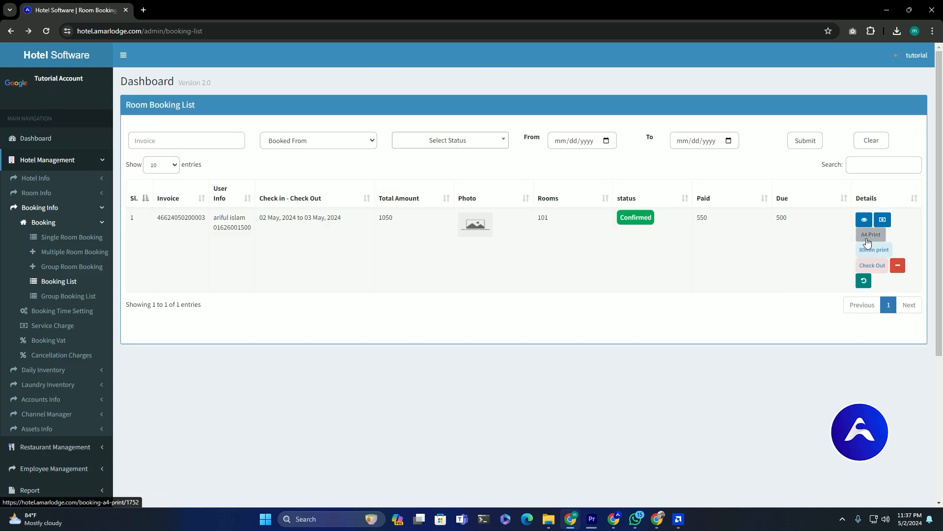
left_click(867, 241)
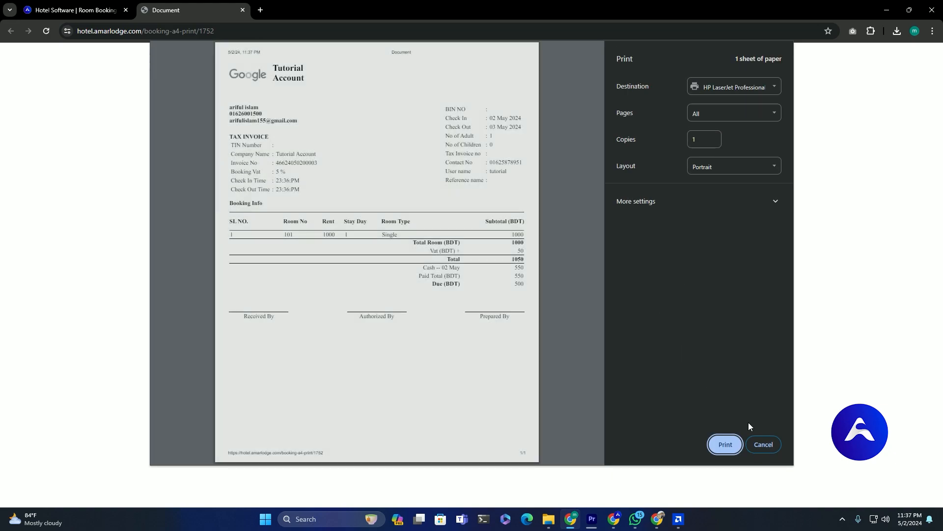
left_click(764, 444)
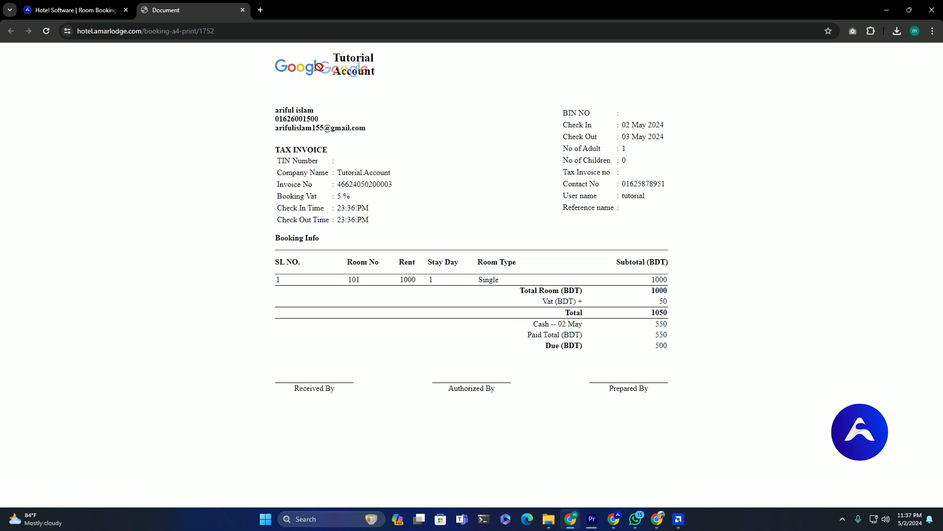
left_click_drag(336, 55, 404, 90)
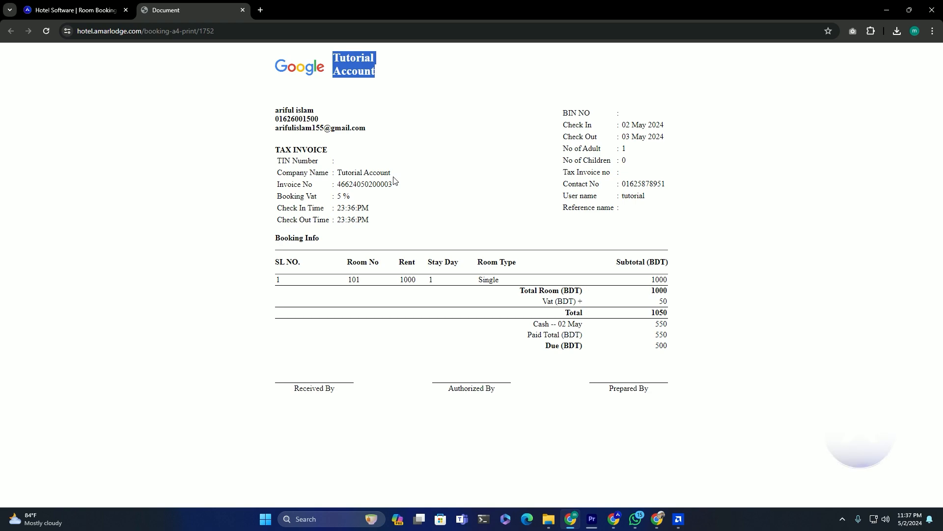
left_click(243, 10)
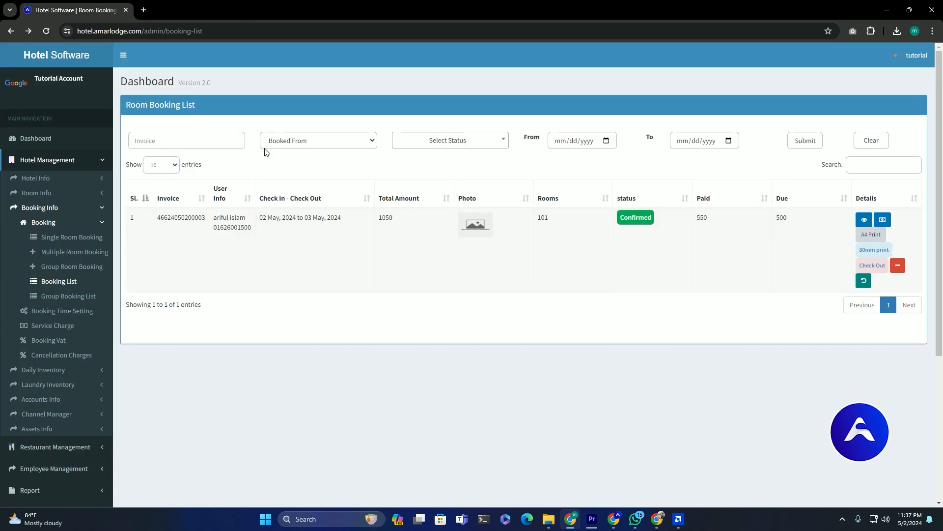
left_click(868, 253)
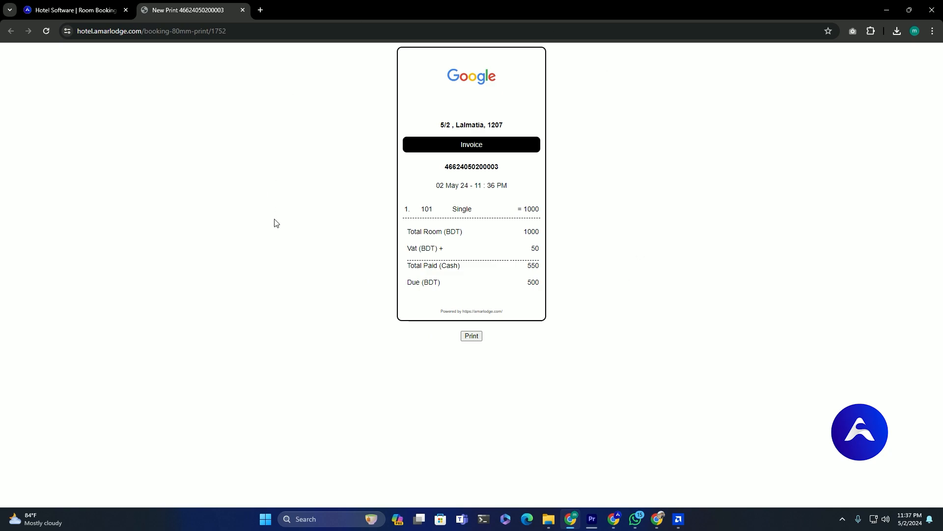
left_click(240, 11)
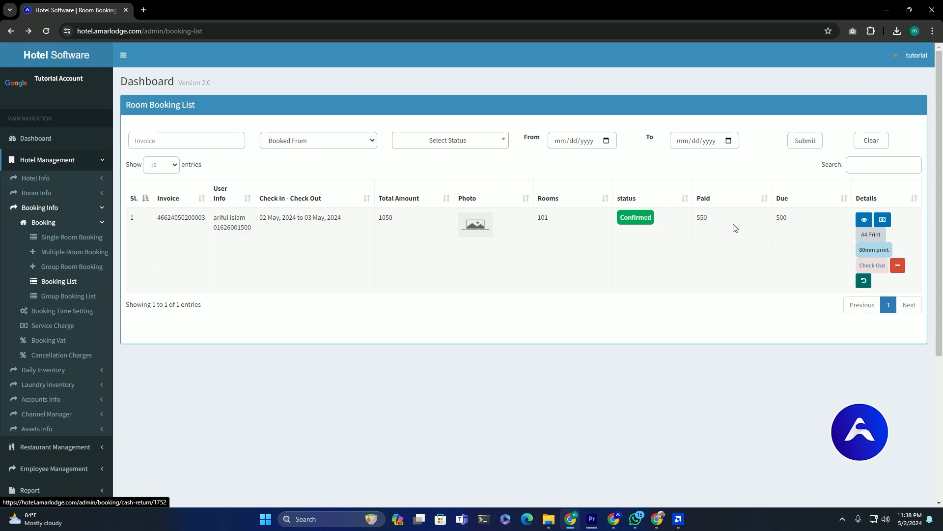
- Record a cash return of 100 on room 101's booking
left_click_drag(708, 218, 695, 219)
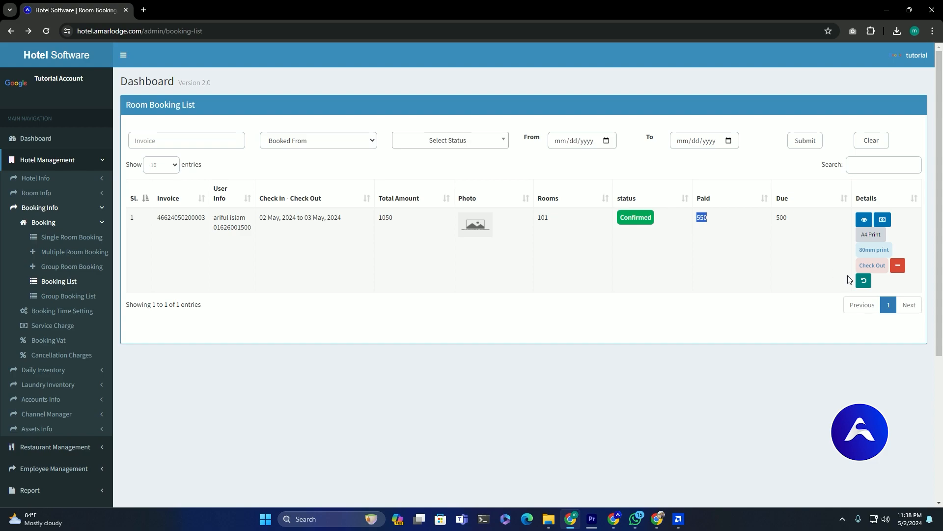
left_click(864, 281)
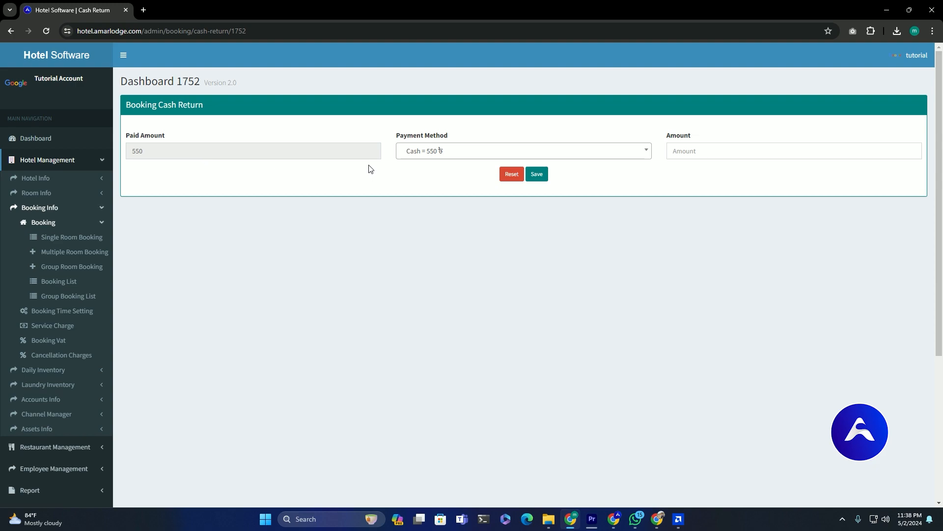
left_click(714, 151)
type("100")
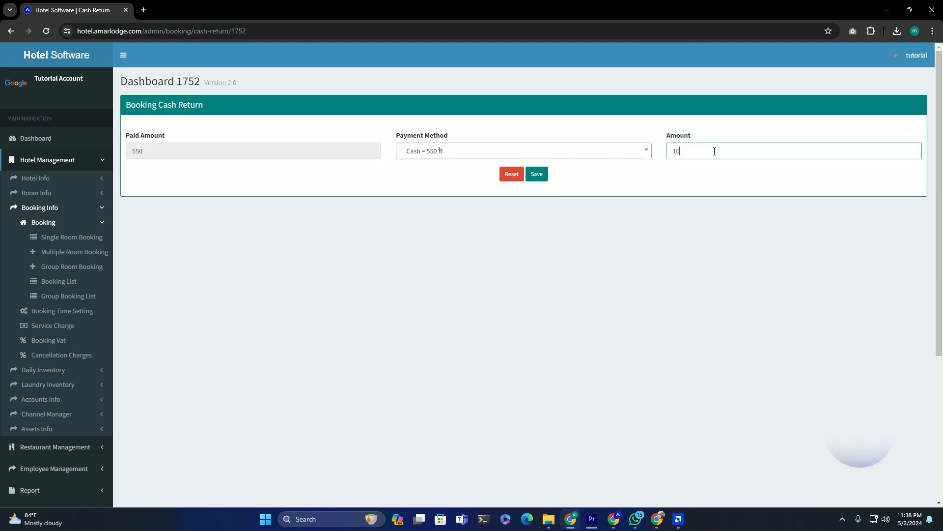
left_click(538, 177)
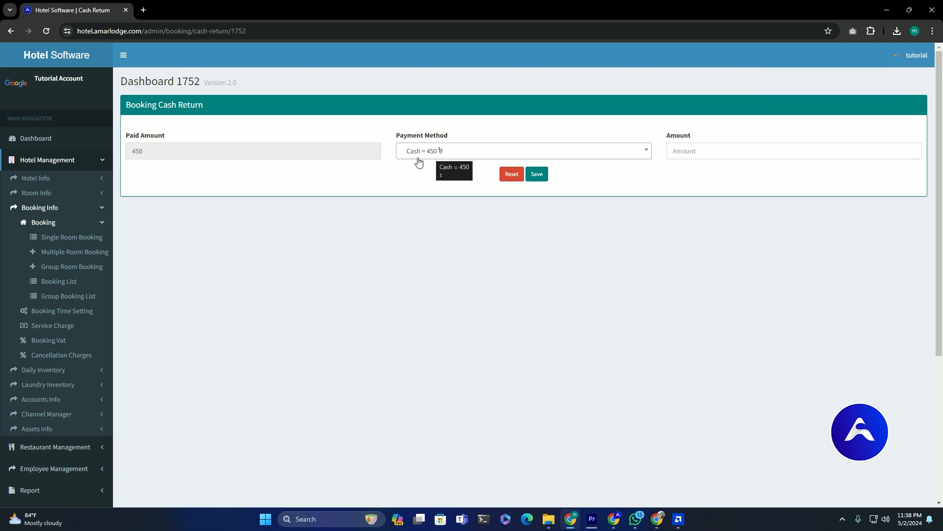
- Check the Booking List now shows 450 paid and 600 due
left_click(75, 282)
left_click_drag(690, 219, 707, 217)
left_click_drag(791, 218, 777, 217)
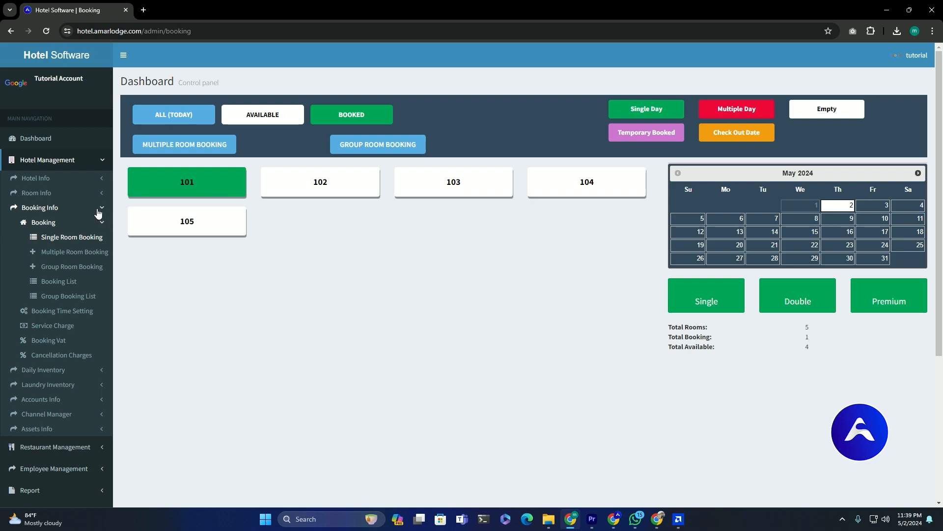
- Open the New Channel form under Channel Manager > Channel Create
left_click(94, 213)
left_click(72, 253)
left_click(63, 253)
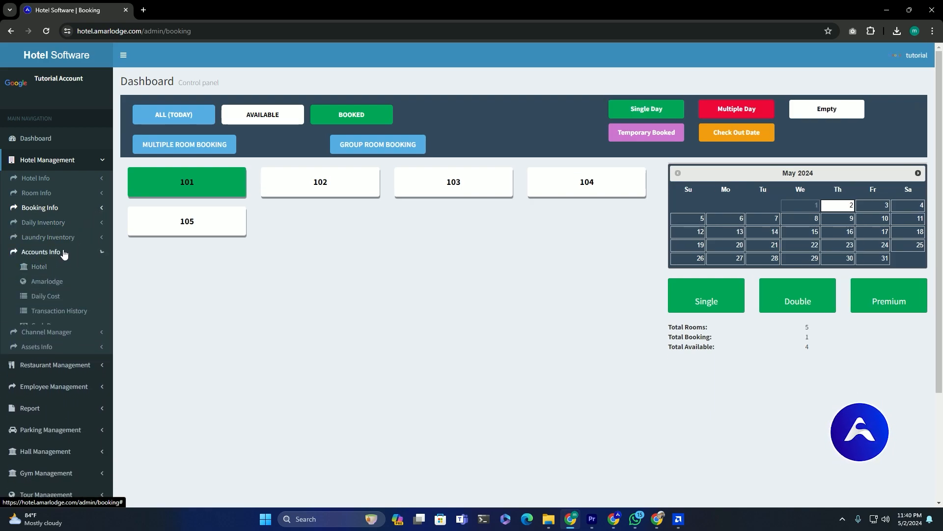
left_click(66, 272)
left_click(67, 271)
left_click(68, 270)
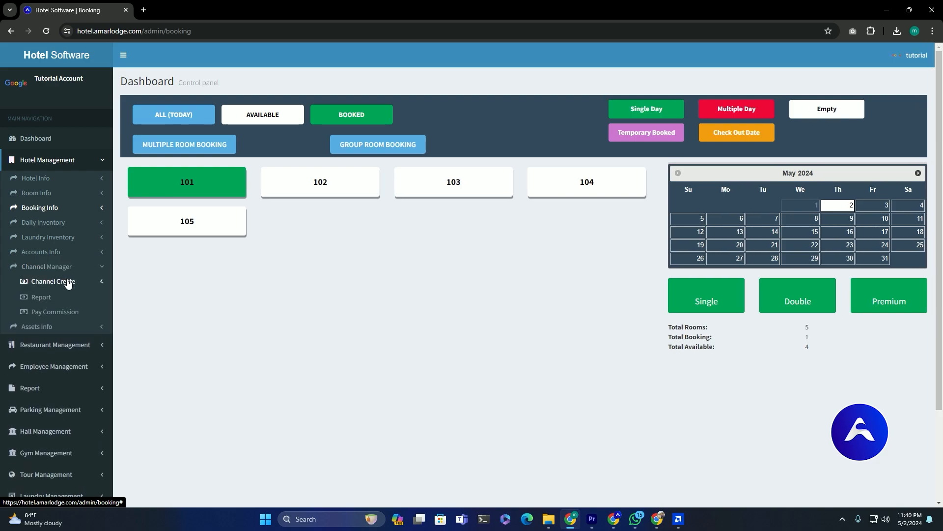
left_click(67, 281)
left_click(67, 295)
- Enter channel name abcd, its phone and ID numbers, and joining date 2-5-24
left_click(413, 142)
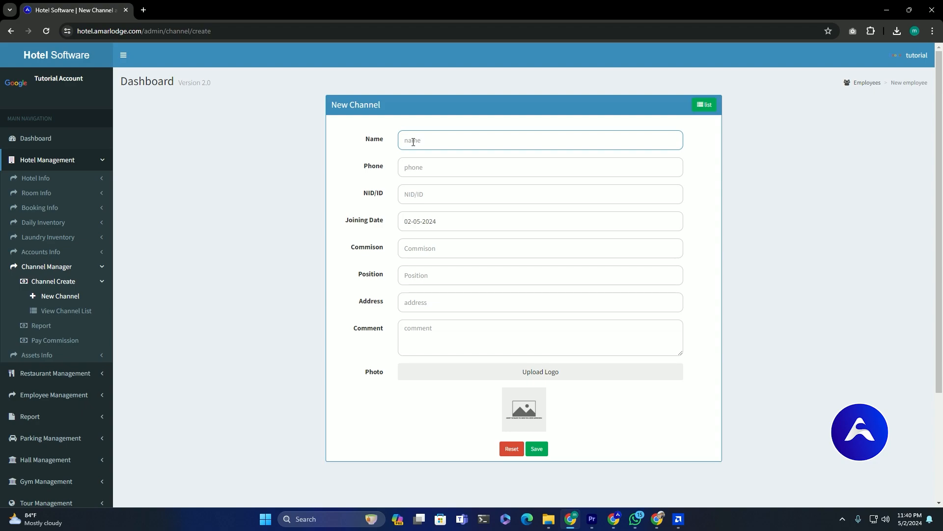
type("abcd")
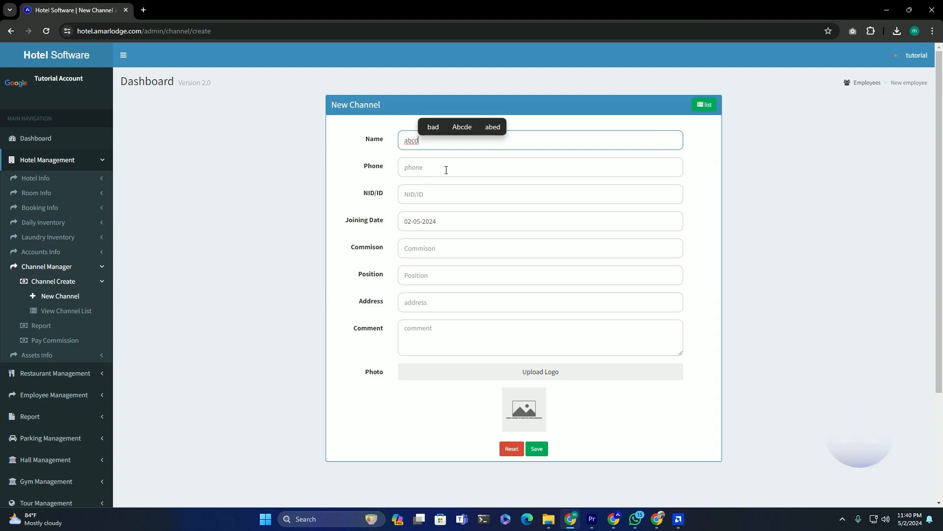
left_click(445, 170)
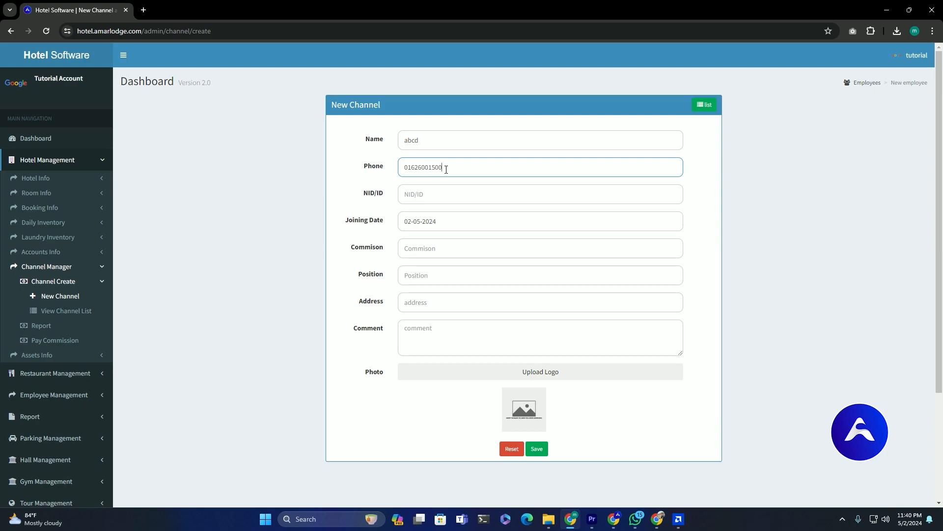
left_click(426, 191)
type("789964411")
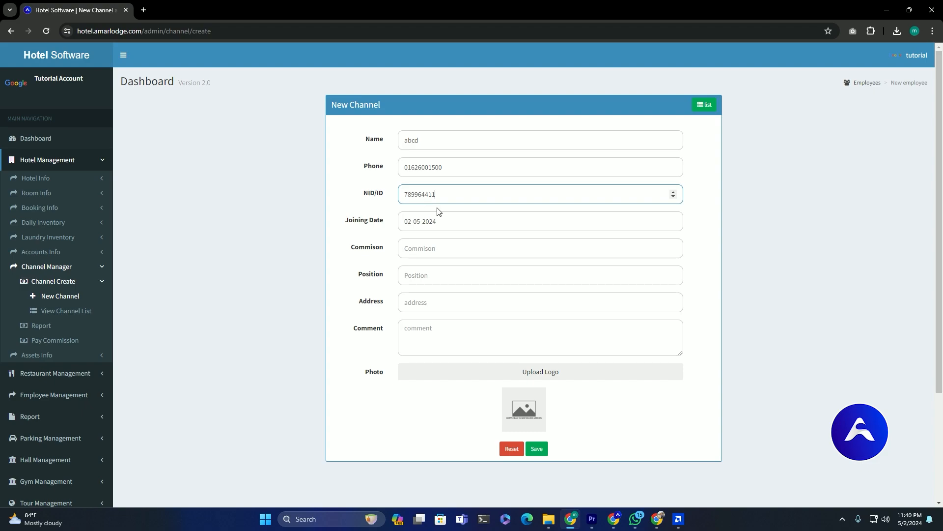
left_click(450, 218)
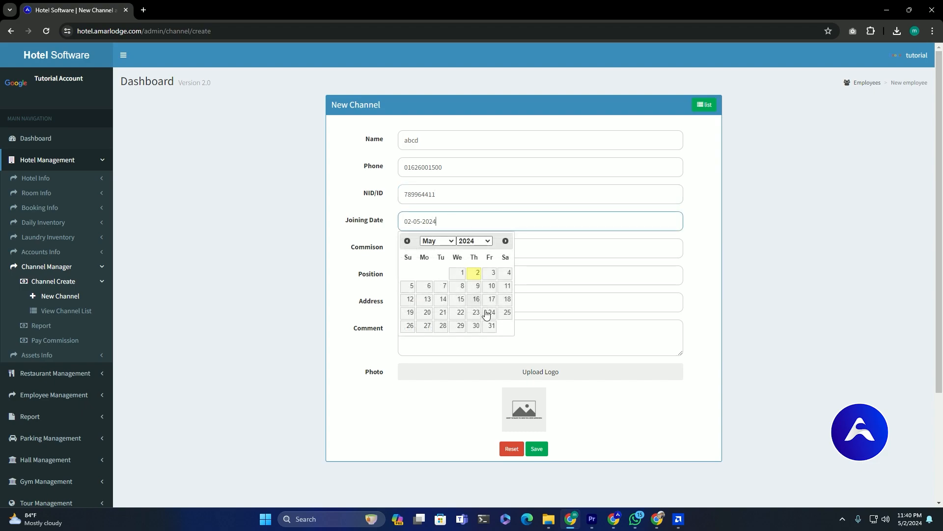
left_click(477, 271)
- Set commission 10 and position broker, and fill in the address and comment
left_click(440, 249)
type("1")
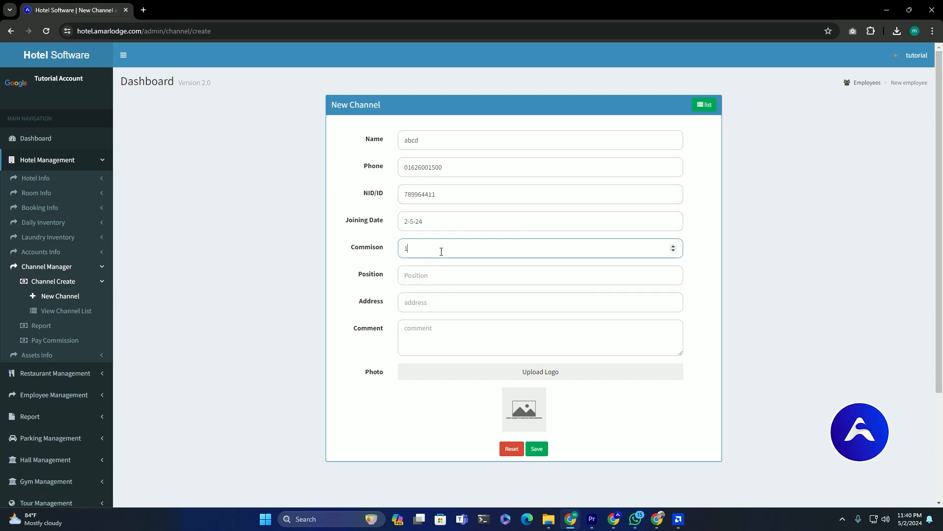
type("0")
left_click(349, 272)
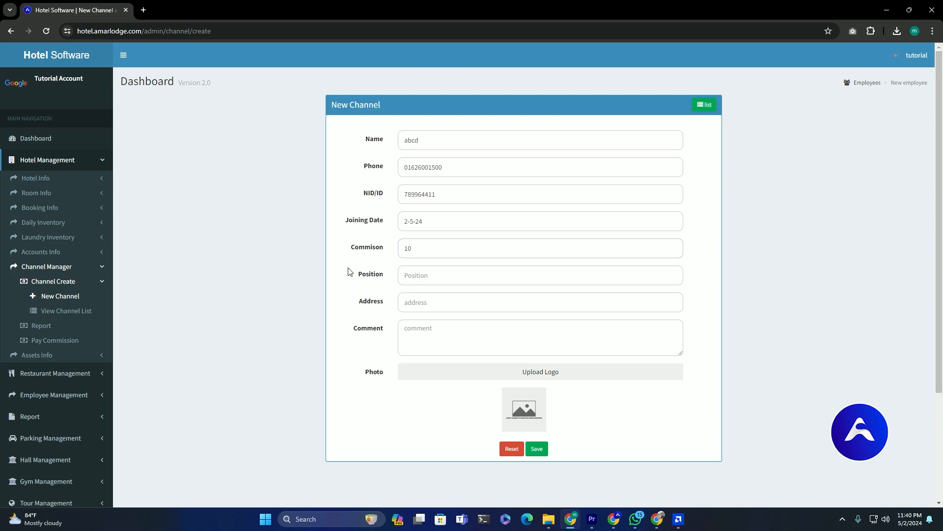
left_click(413, 279)
type("broker")
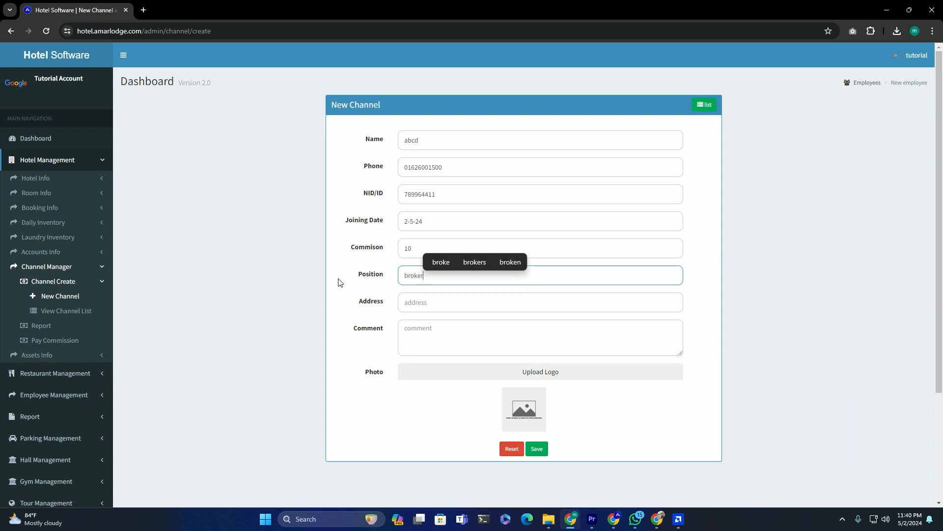
left_click(421, 304)
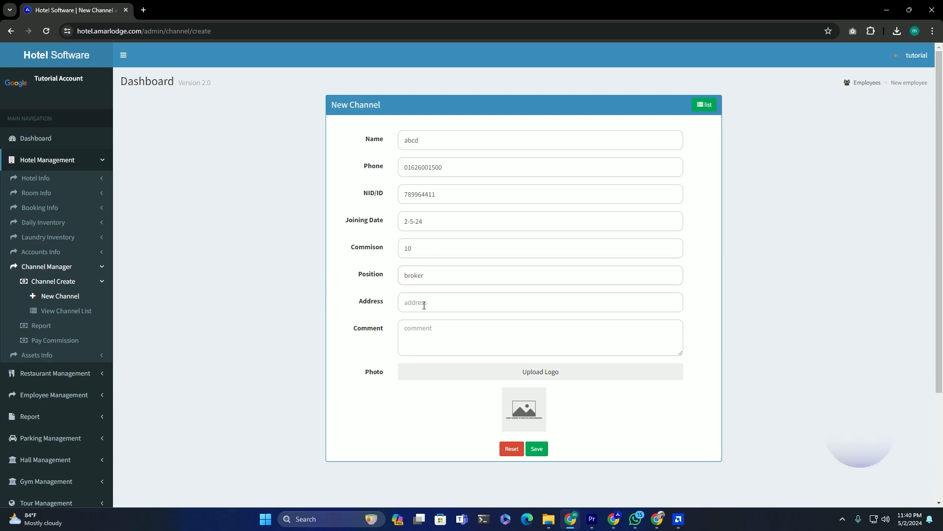
type("dsdsdsd")
left_click(418, 328)
type("dsdsdsdsdsd")
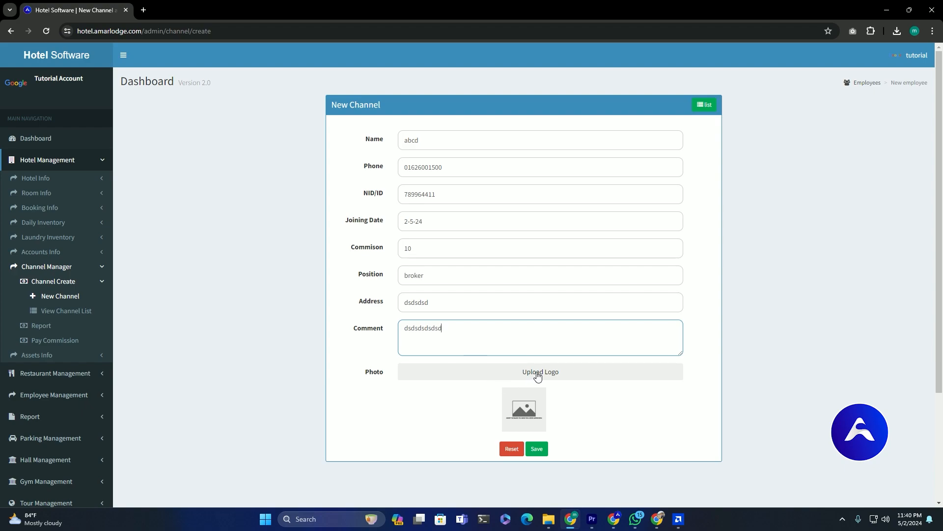
left_click(537, 372)
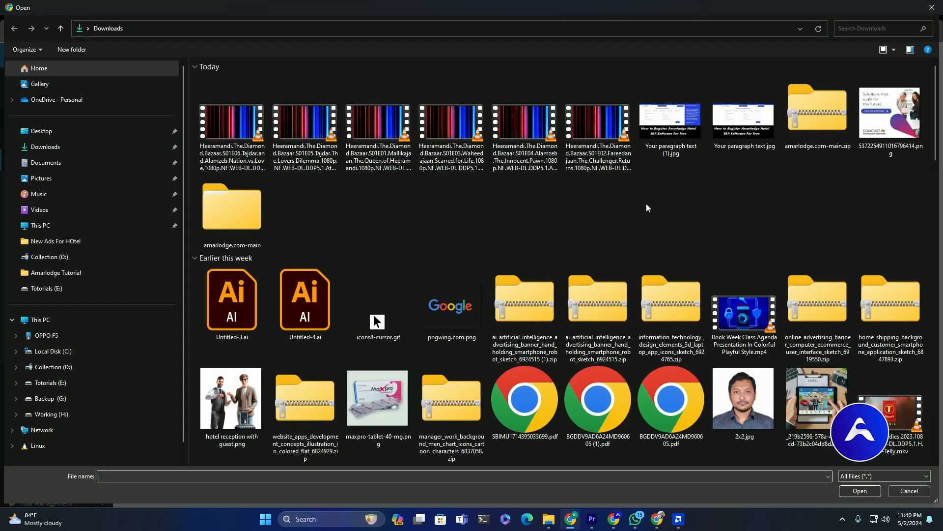
- Attach 2x2.jpg as the channel photo and save the abcd channel
scroll(644, 209, "down", 10)
scroll(635, 223, "up", 7)
double_click(764, 106)
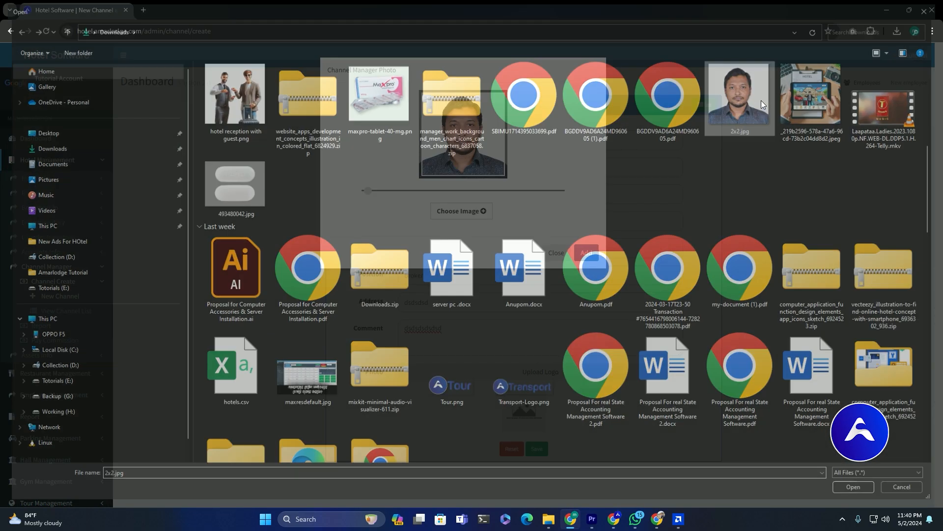
left_click(586, 254)
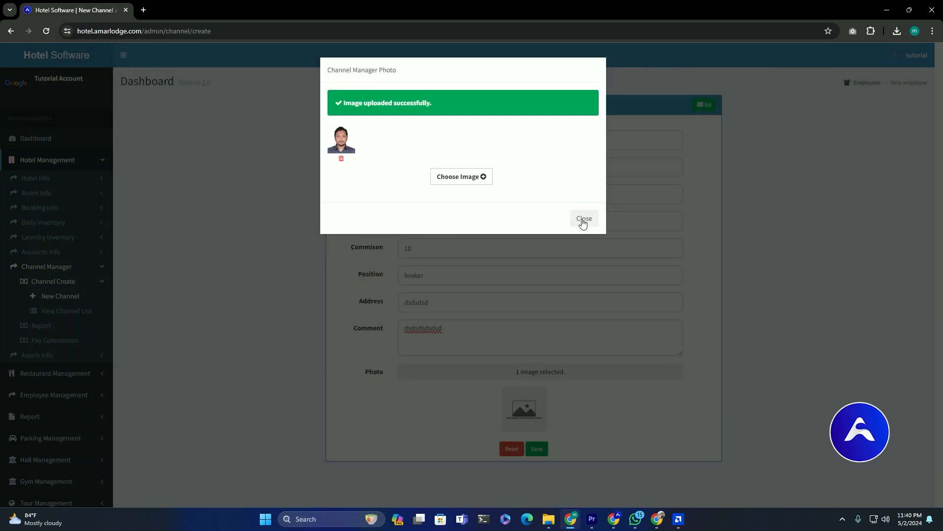
left_click(584, 218)
left_click(545, 449)
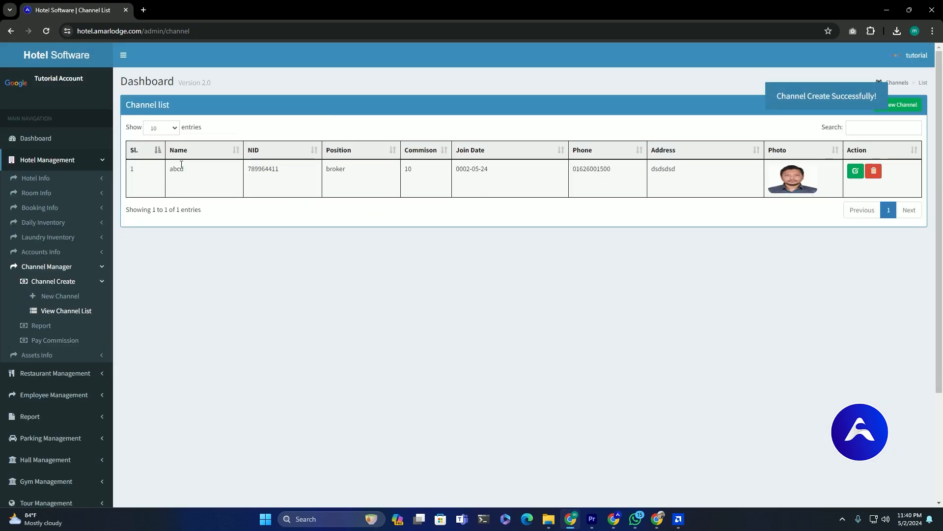
- Review the new abcd channel with commission 10, then open the Multiple Room Booking form
left_click_drag(169, 168, 693, 187)
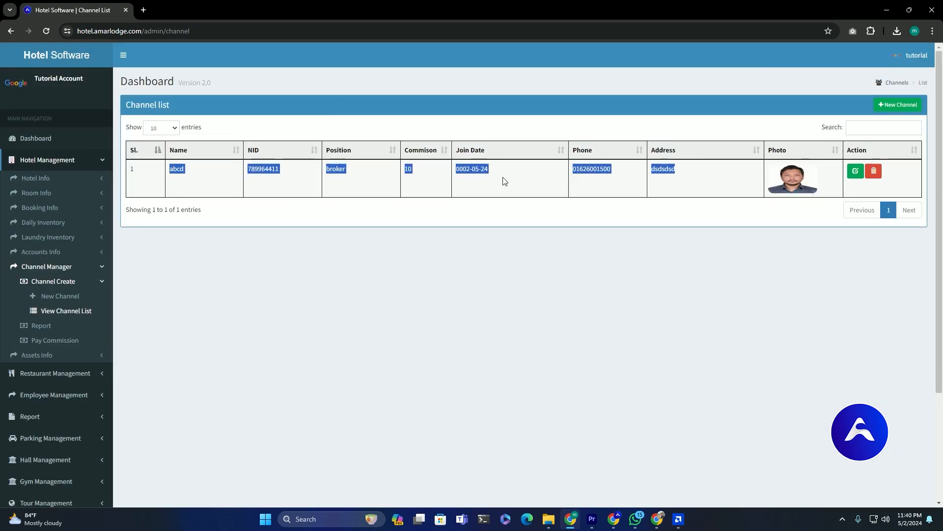
double_click(408, 169)
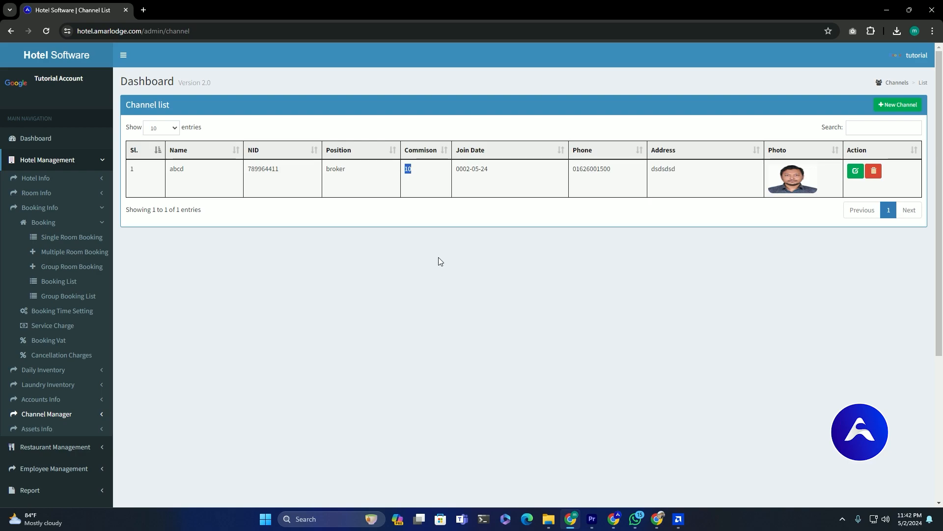
left_click(75, 253)
double_click(193, 177)
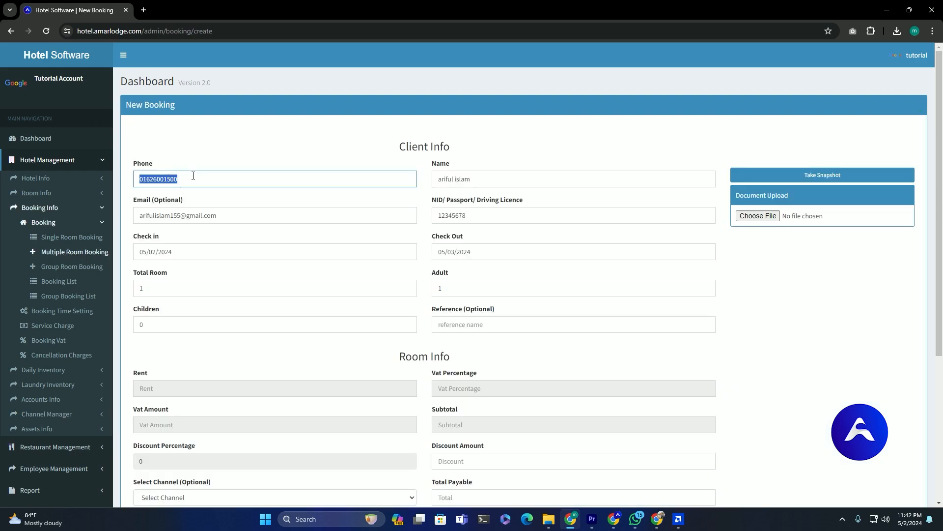
- Re-enter the client's phone number and set the check-out date to 05/03/2024
key("BackSpace")
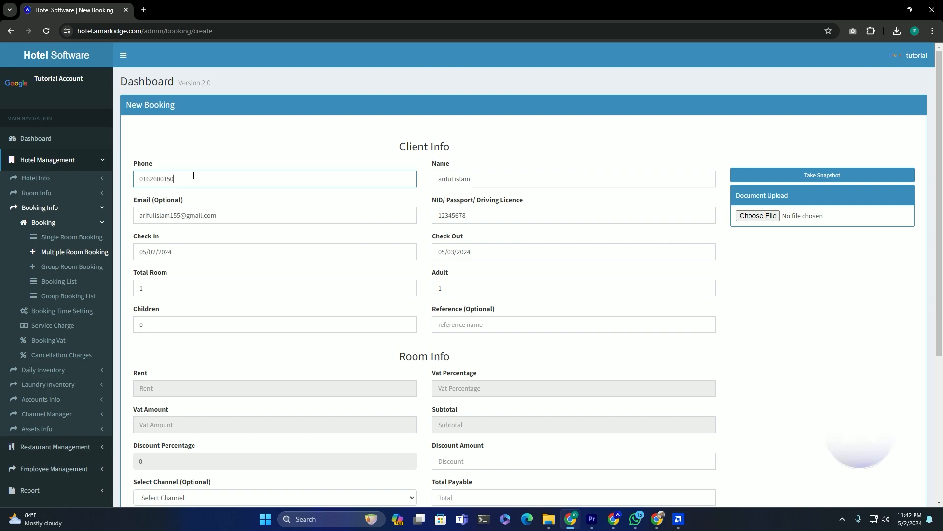
left_click(330, 153)
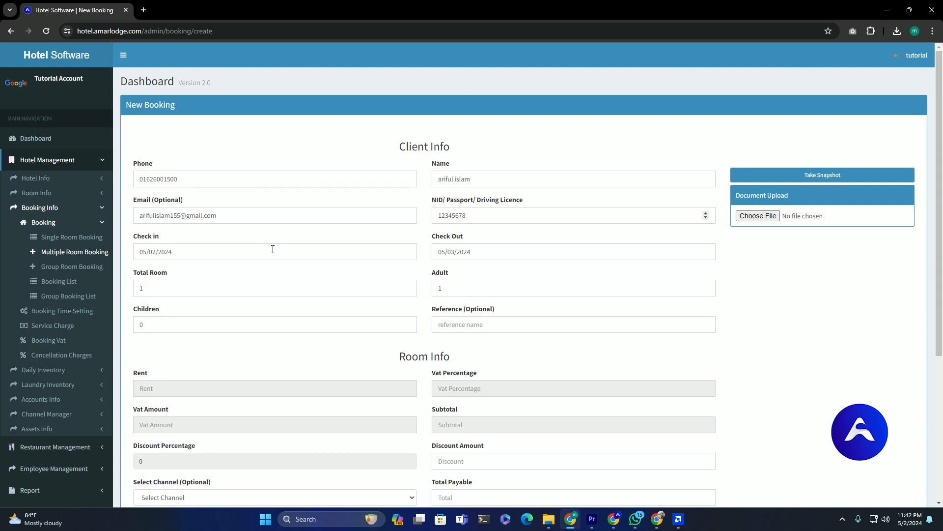
left_click(483, 252)
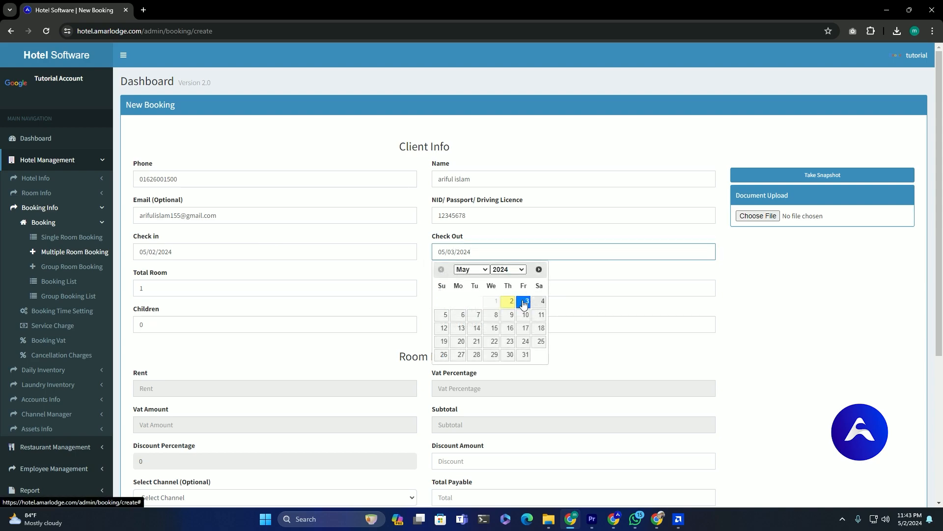
left_click(524, 301)
scroll(442, 292, "down", 2)
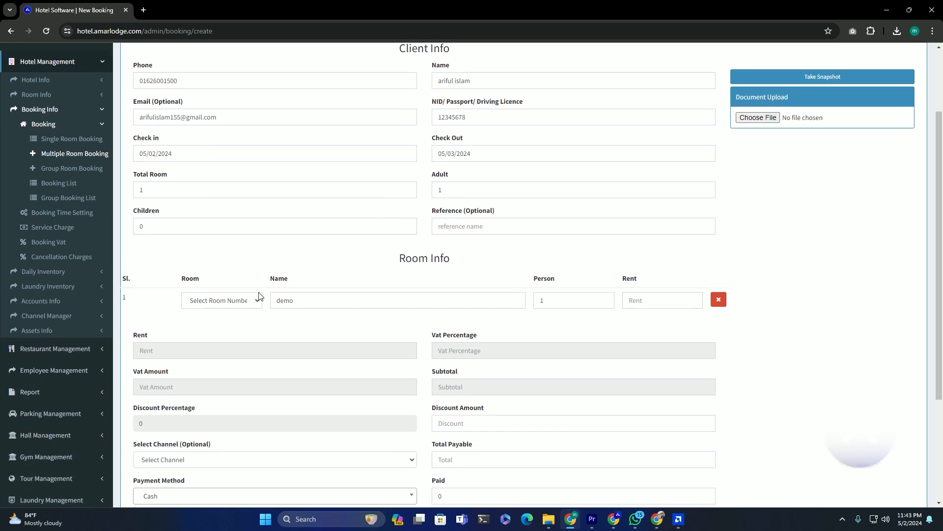
- Assign rooms 102, 103, 104 and 105 to four room rows
left_click(255, 301)
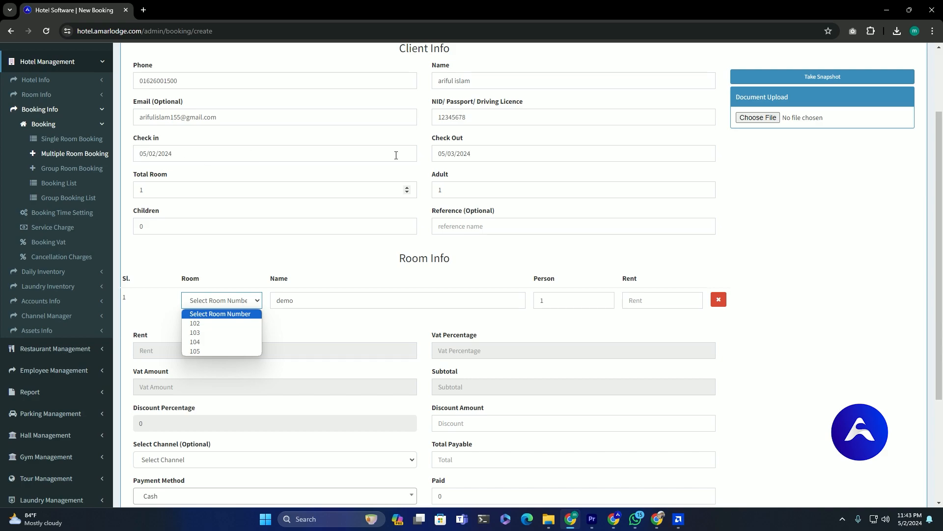
left_click(220, 324)
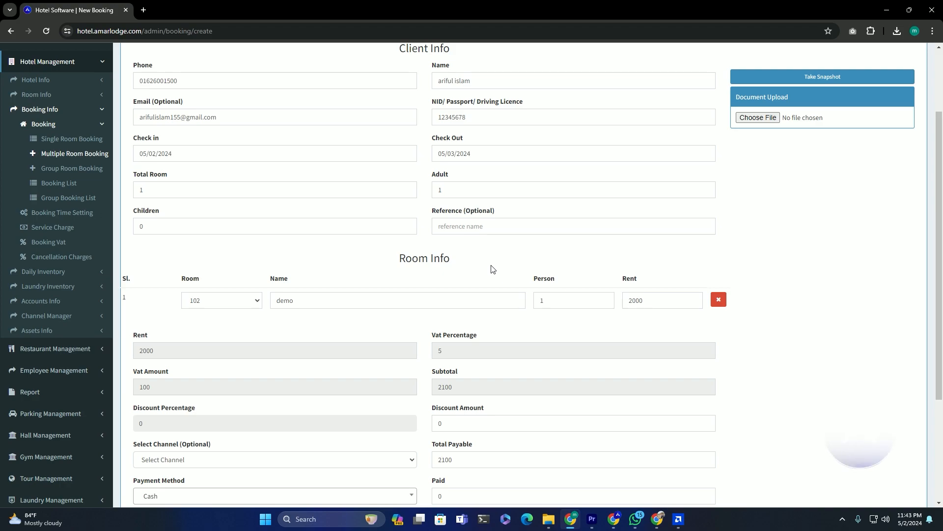
key("Return")
key("Return")
key("Return")
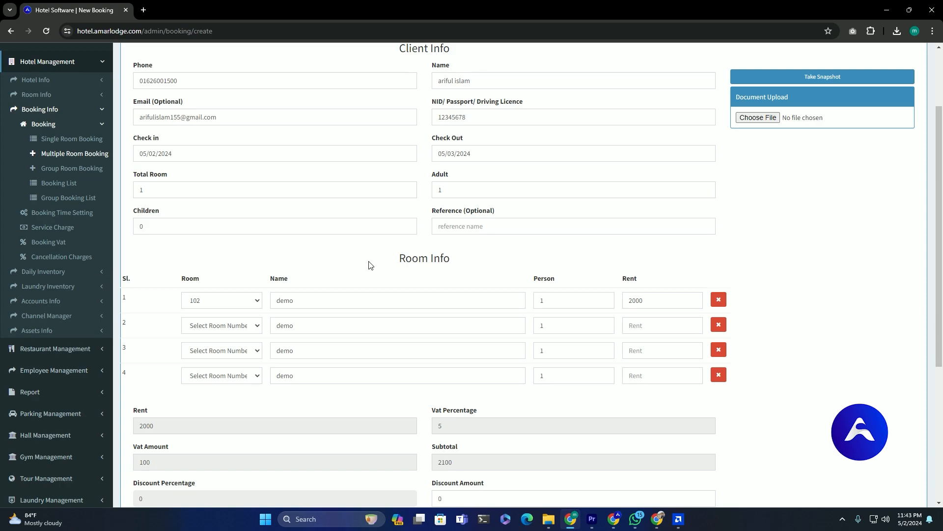
left_click(219, 325)
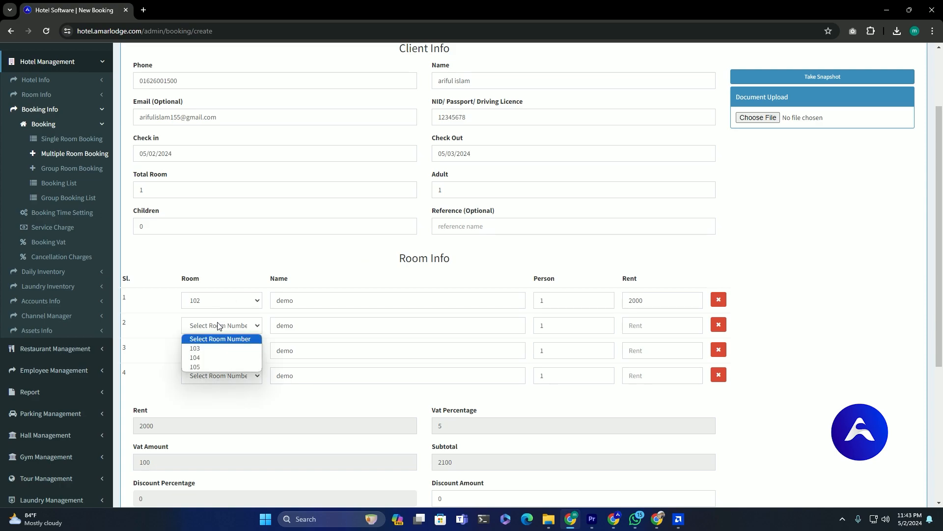
left_click(219, 349)
left_click(231, 352)
left_click(222, 374)
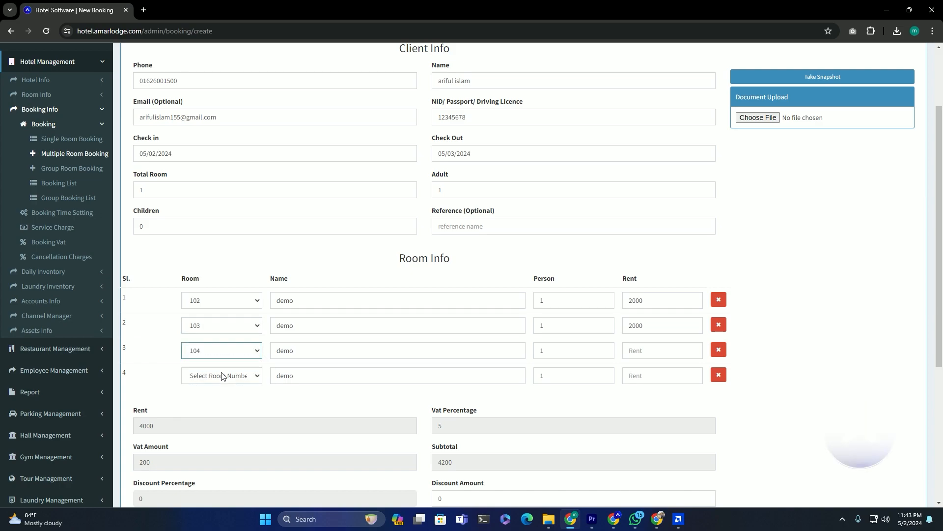
left_click(221, 376)
left_click(217, 397)
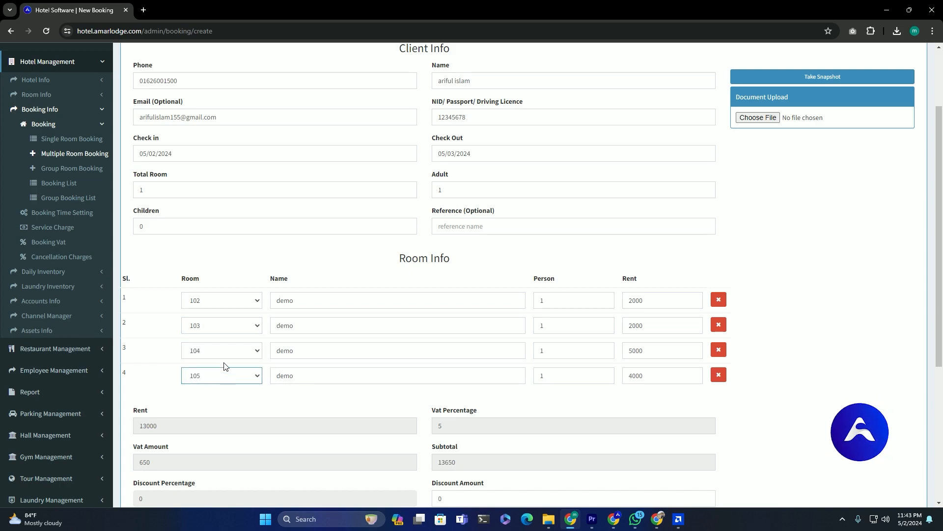
left_click(792, 263)
scroll(210, 301, "down", 4)
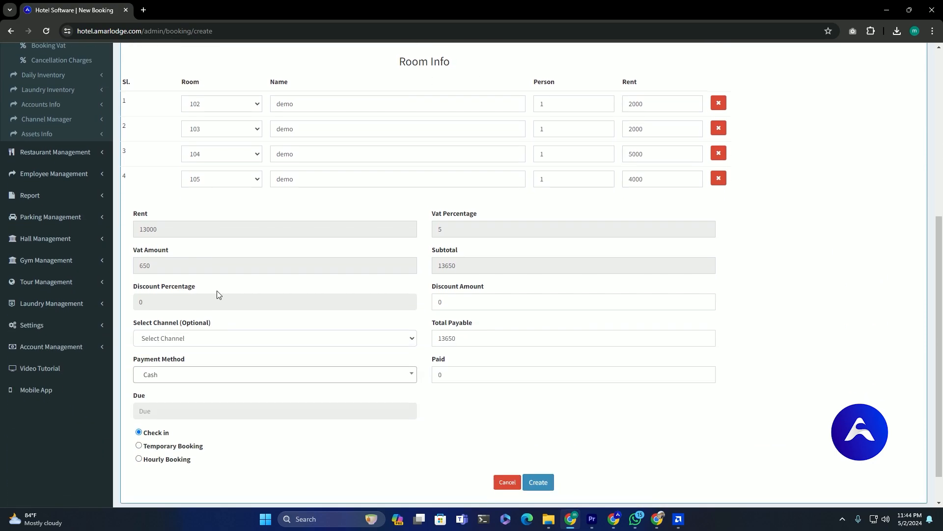
- Review the rent of 13000, 5% VAT of 650 and subtotal of 13650
left_click_drag(158, 231, 139, 230)
left_click_drag(445, 230, 433, 231)
left_click_drag(152, 266, 139, 266)
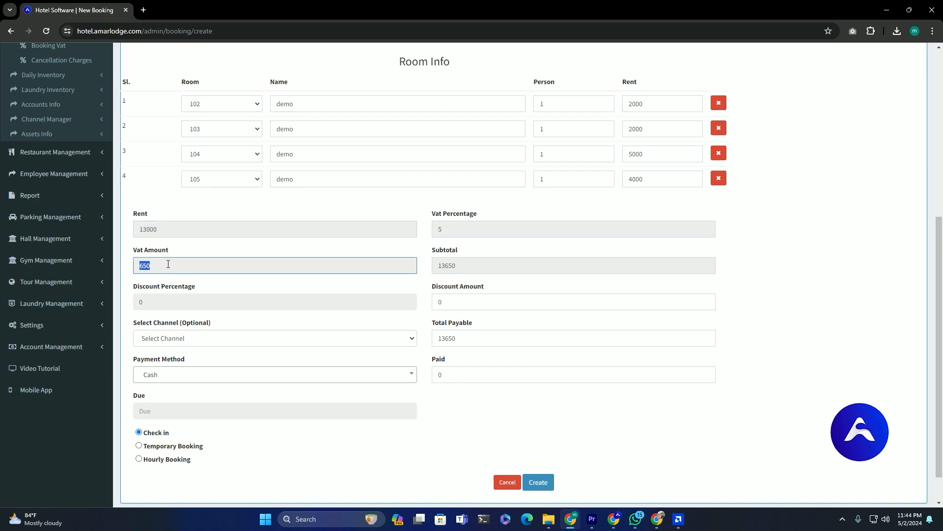
left_click(453, 265)
left_click_drag(452, 266, 441, 265)
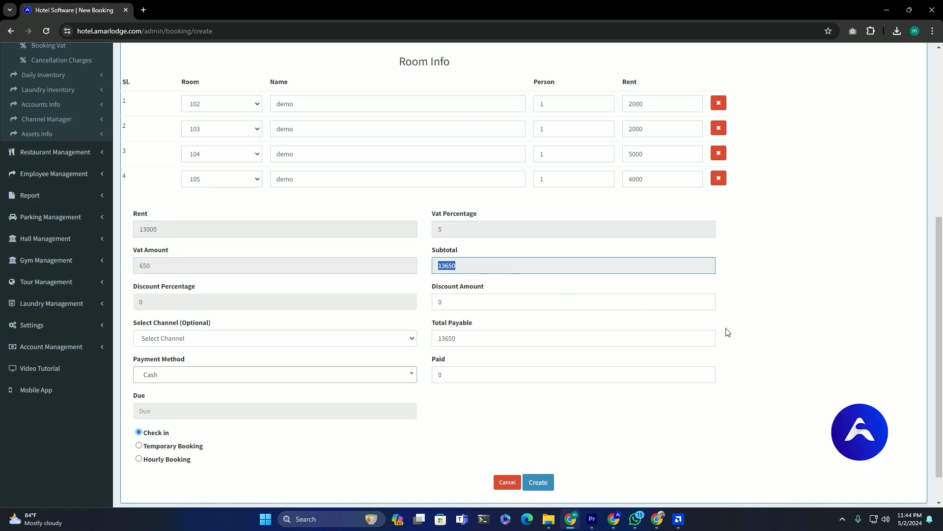
left_click(882, 350)
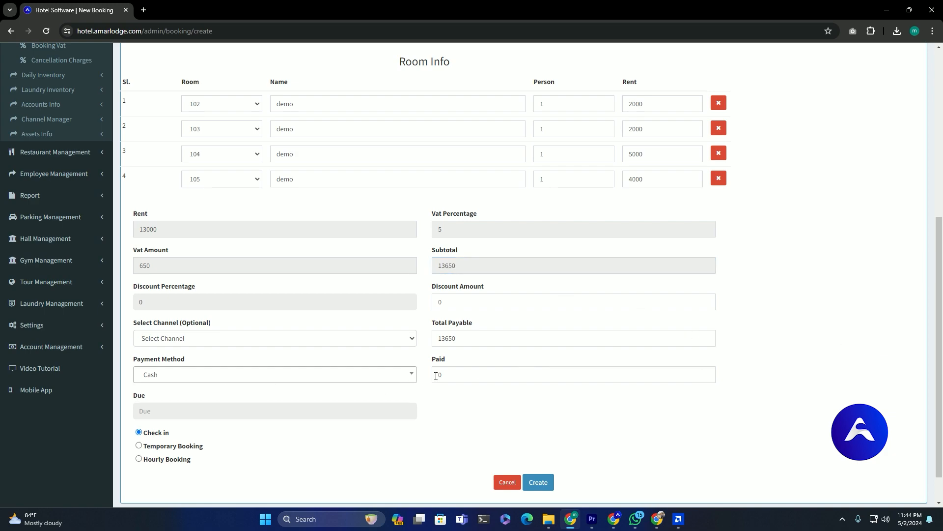
- Assign the booking to channel abcd, enter 650 paid, and create it
left_click(459, 373)
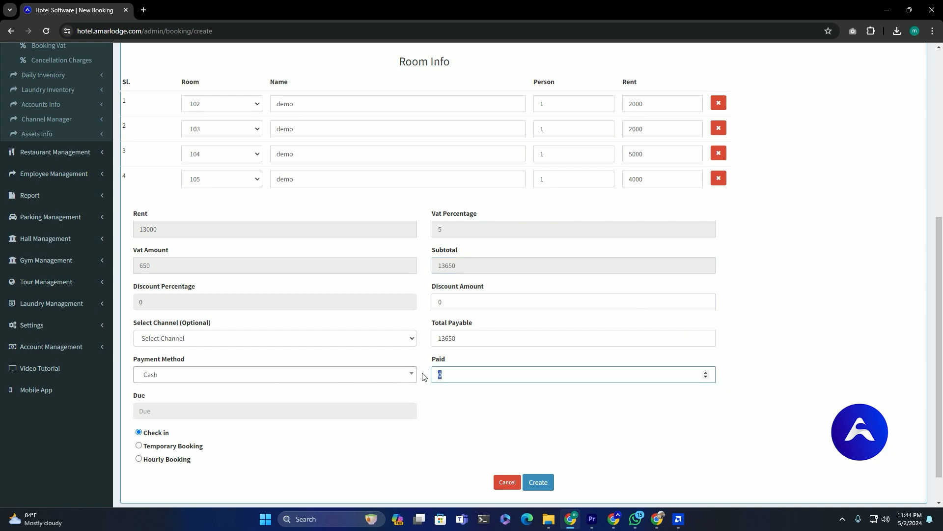
left_click(186, 338)
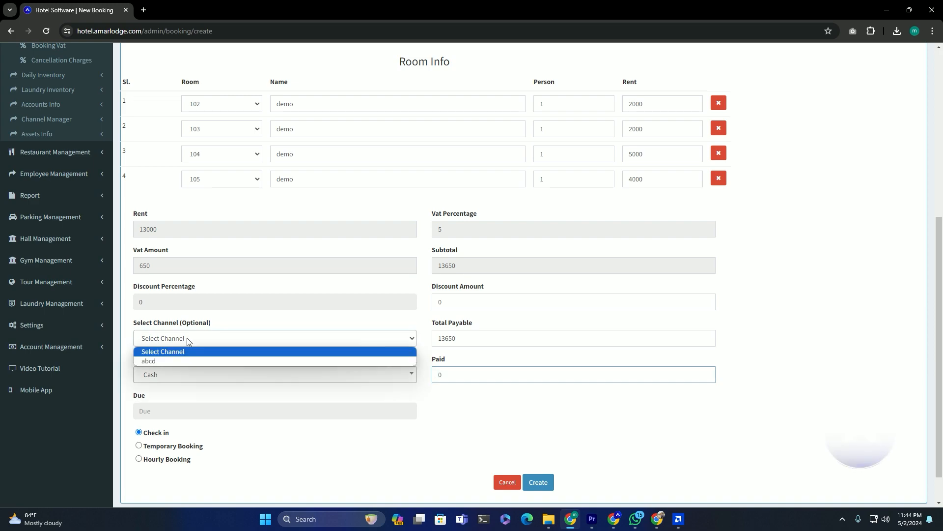
left_click(168, 363)
left_click(752, 329)
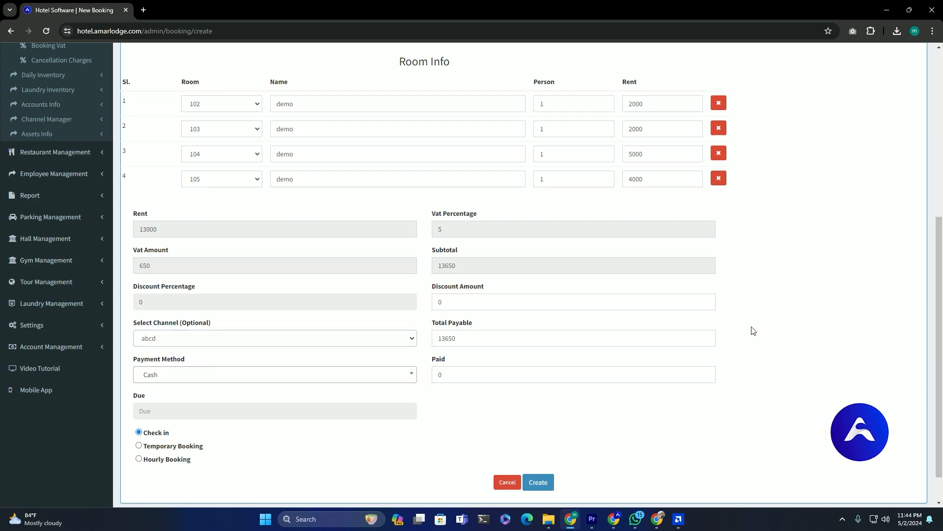
left_click(494, 370)
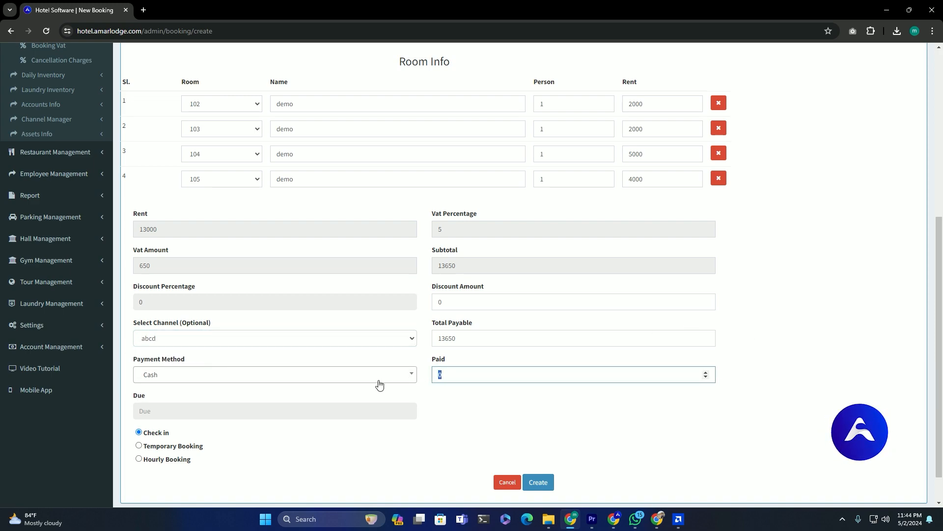
key("BackSpace")
type("65")
left_click(521, 409)
left_click(545, 484)
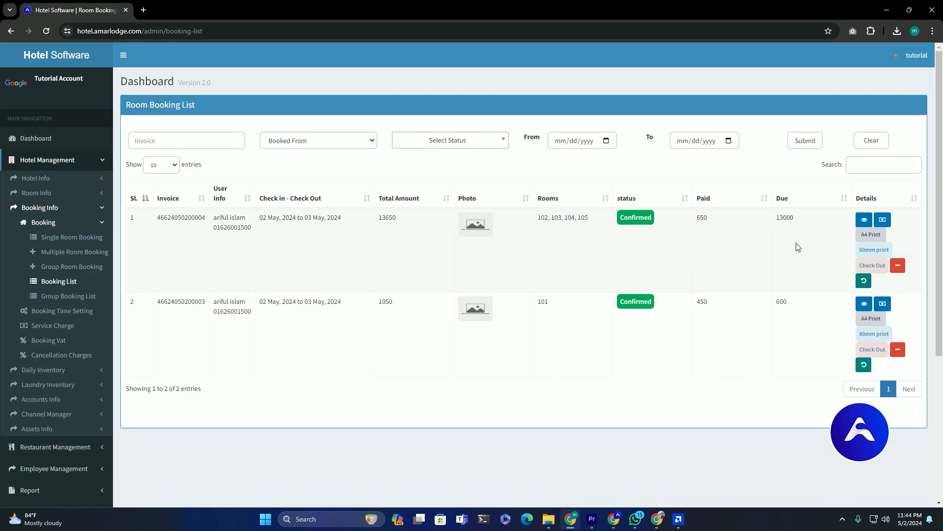
- Review the 13650 total, 650 paid, 13000 due, and submit a 3000 payment
left_click_drag(373, 222, 403, 222)
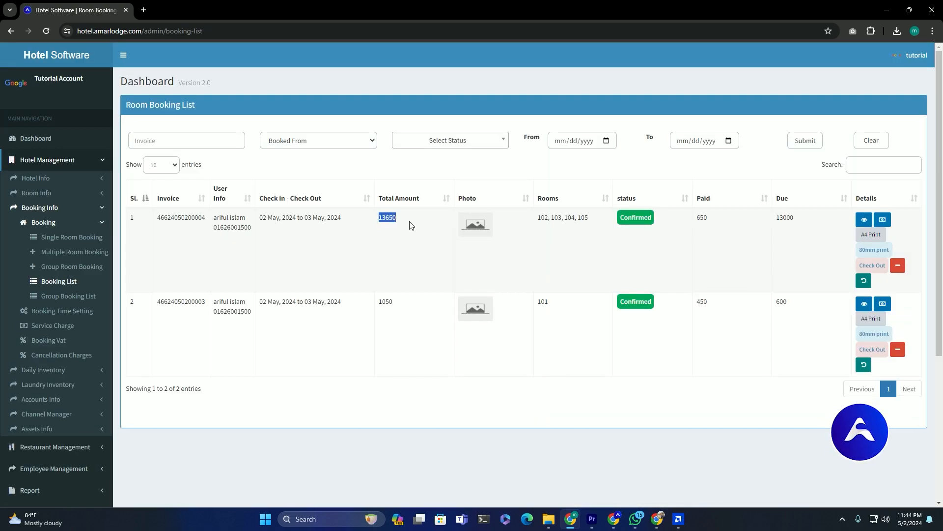
double_click(700, 218)
left_click_drag(802, 222, 778, 218)
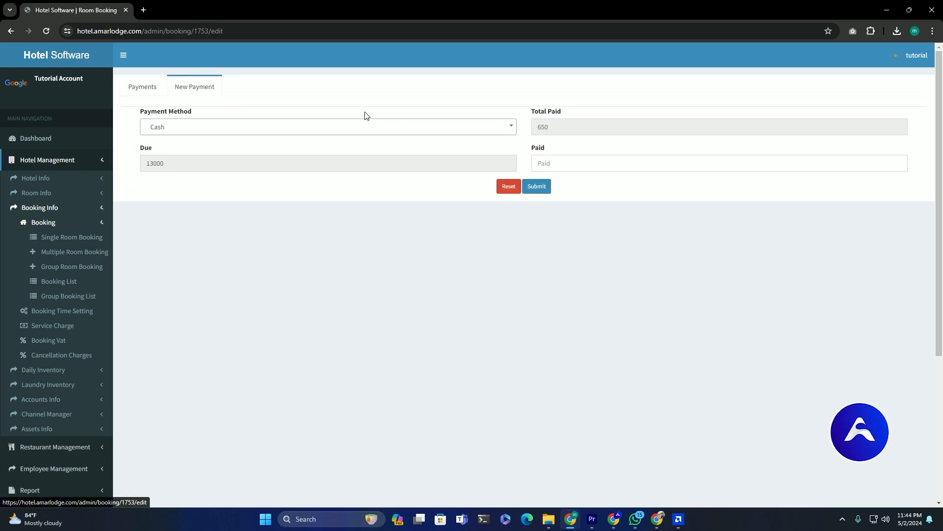
left_click(568, 162)
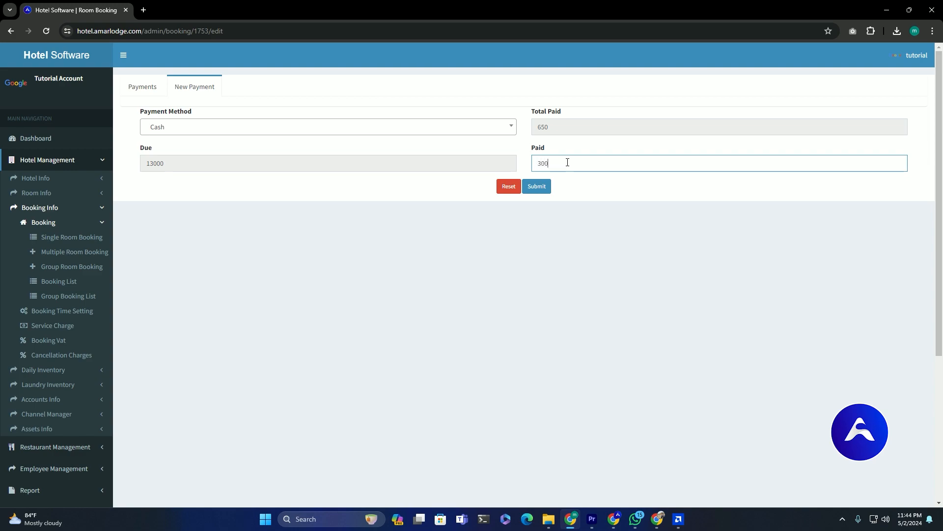
type("30000")
left_click(537, 187)
- Verify 10000 due and the 650 and 3000 cash payments in the payment history
double_click(147, 164)
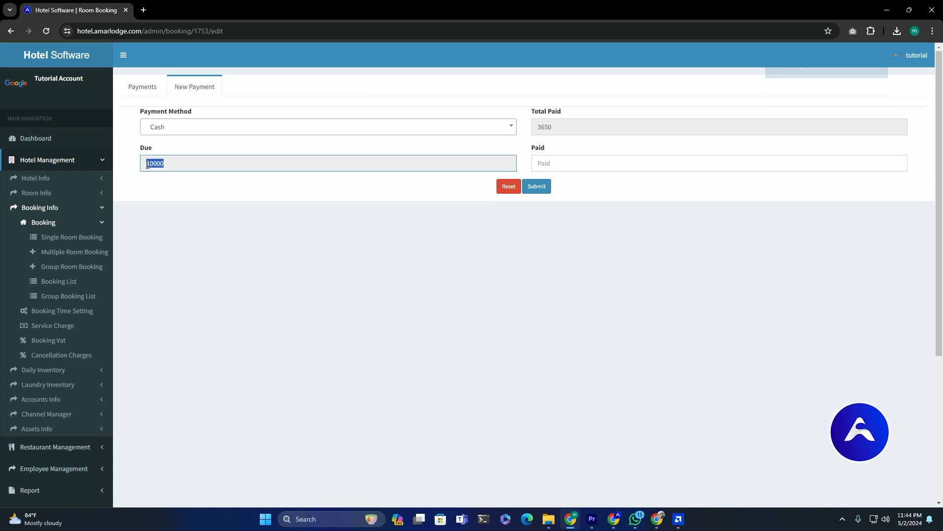
left_click(149, 88)
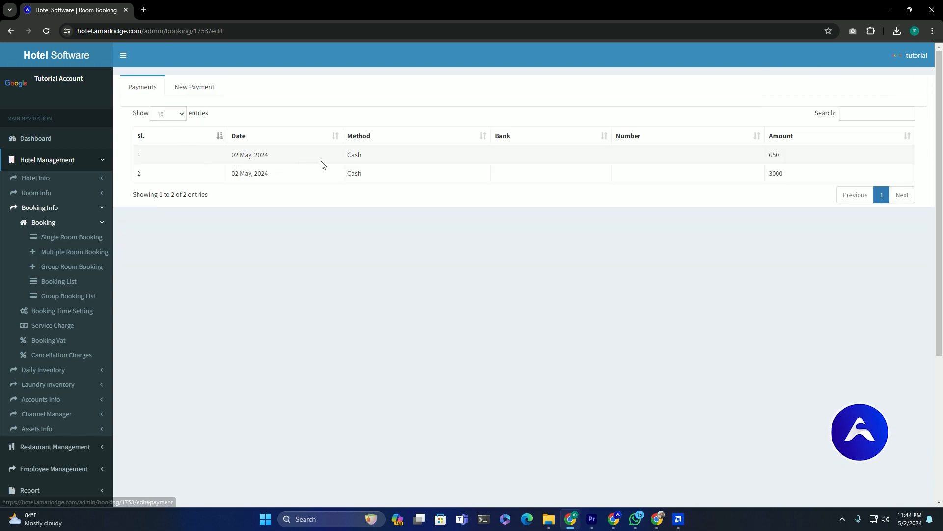
left_click_drag(344, 158, 836, 162)
left_click_drag(346, 173, 786, 175)
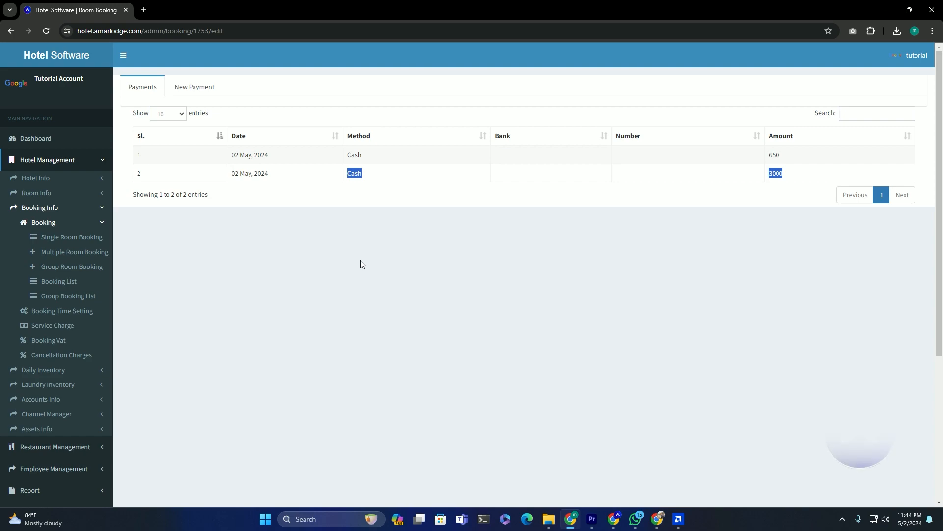
left_click(361, 264)
scroll(148, 260, "down", 2)
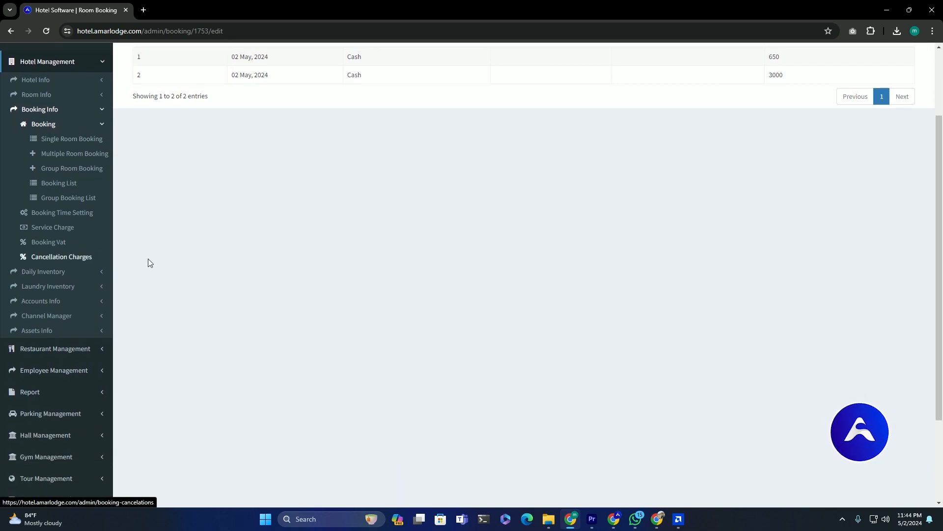
left_click(64, 300)
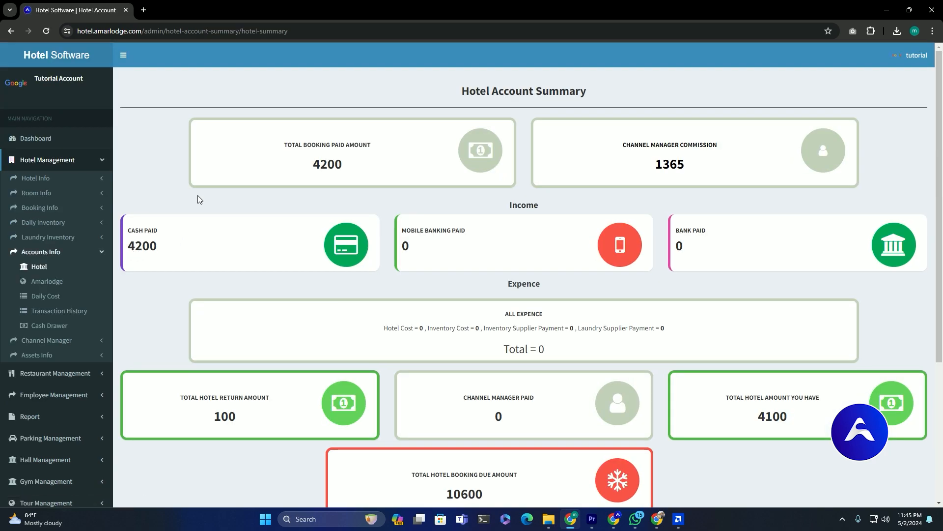
scroll(198, 201, "down", 2)
left_click_drag(180, 299, 270, 299)
scroll(325, 277, "up", 1)
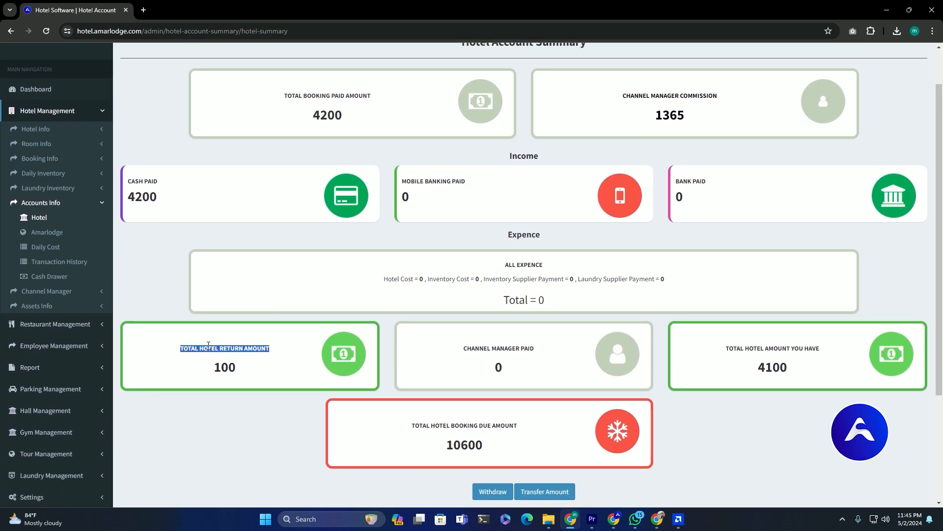
left_click(496, 298)
scroll(679, 201, "down", 2)
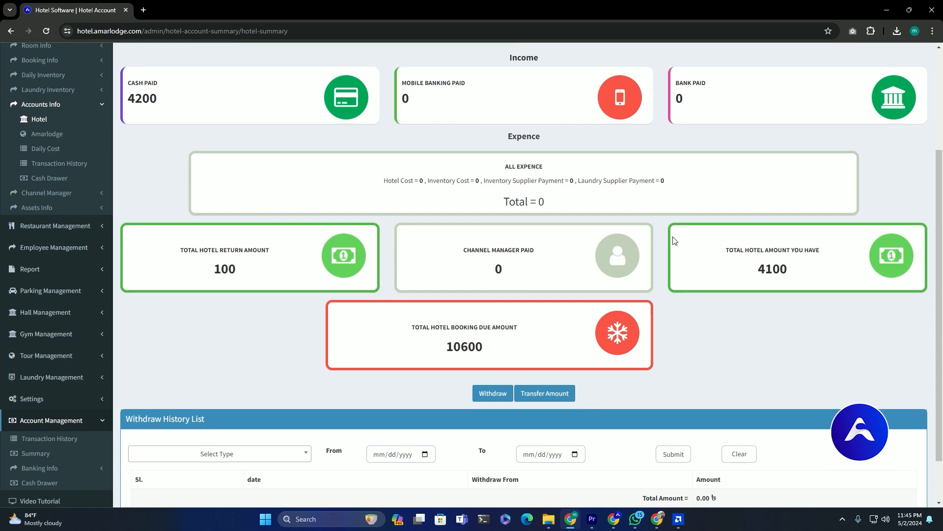
left_click_drag(751, 270, 796, 274)
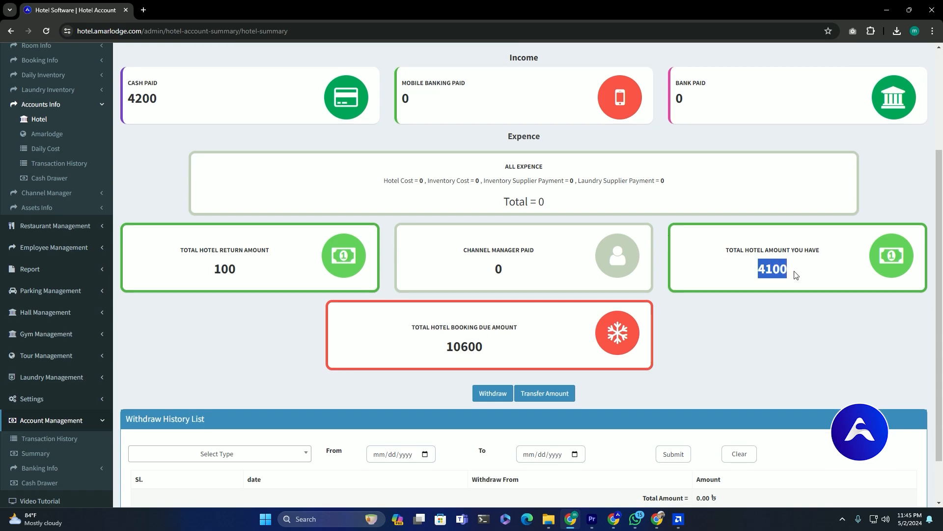
left_click_drag(489, 350, 442, 352)
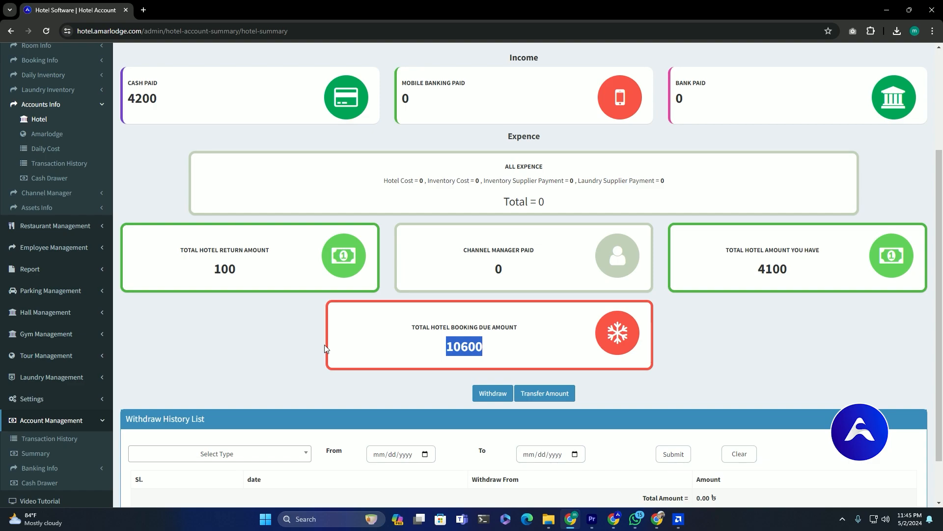
scroll(78, 236, "up", 3)
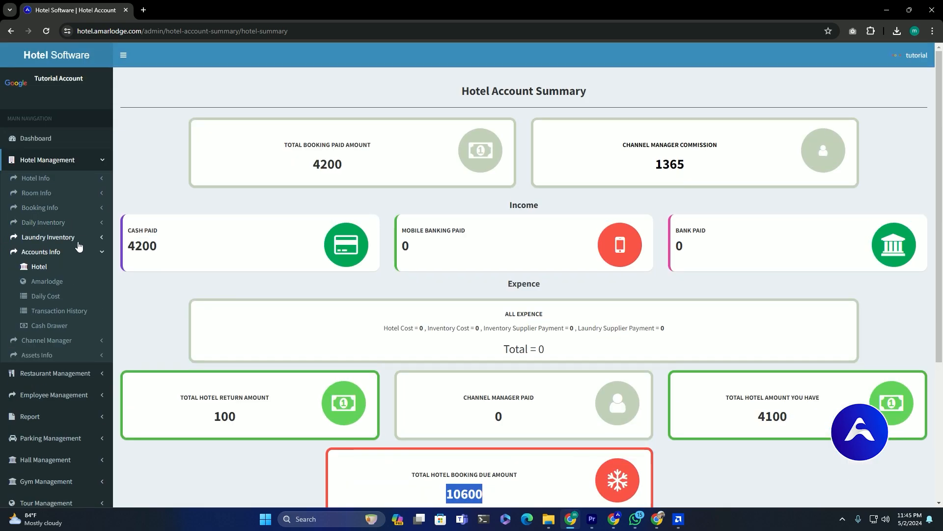
left_click(39, 207)
left_click(45, 222)
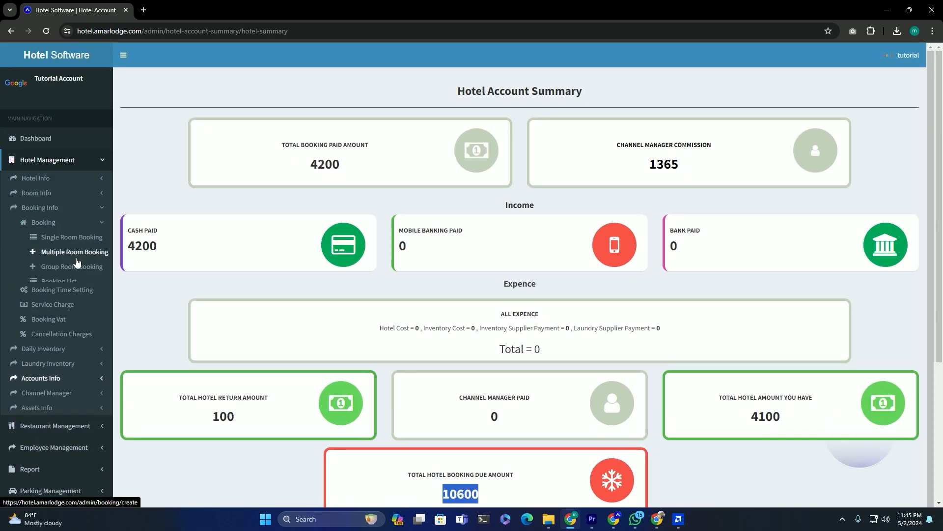
left_click(74, 281)
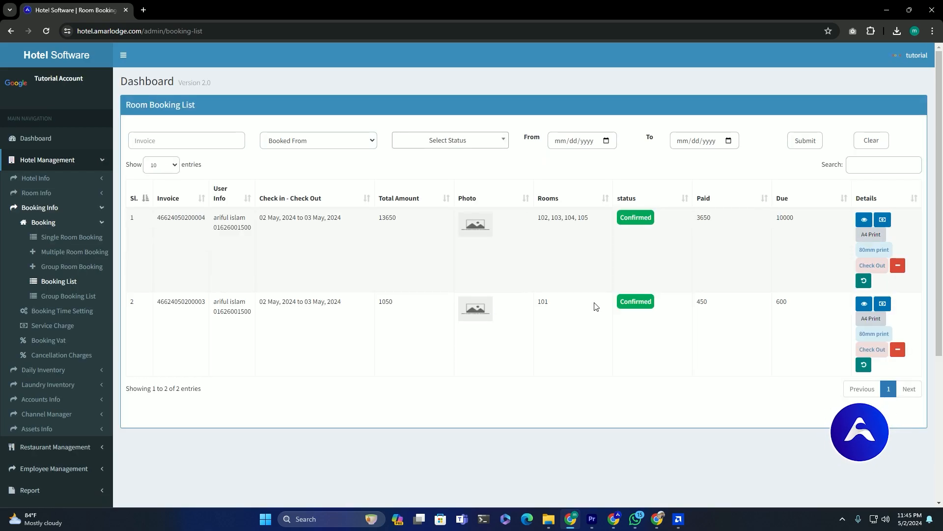
left_click_drag(781, 218, 798, 222)
left_click_drag(777, 305, 792, 307)
double_click(699, 219)
left_click_drag(699, 303, 708, 304)
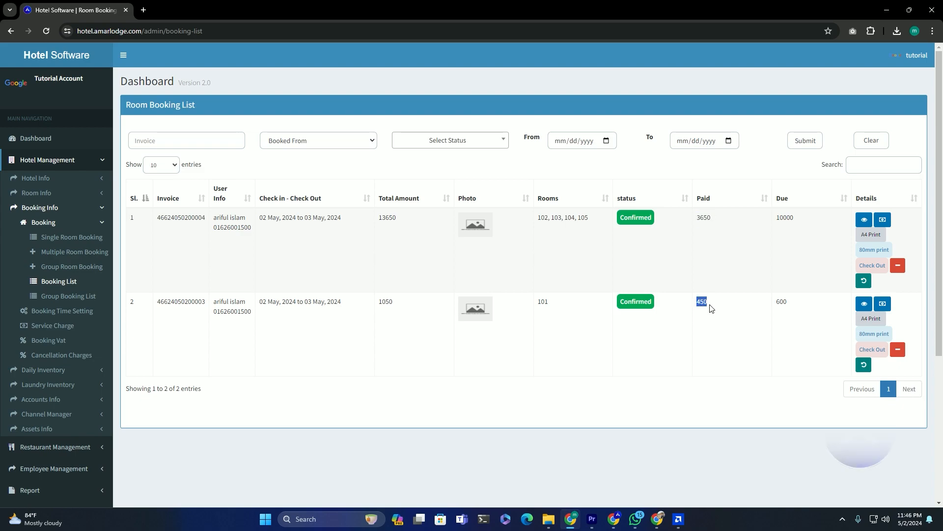
scroll(59, 278, "down", 2)
scroll(59, 278, "down", 3)
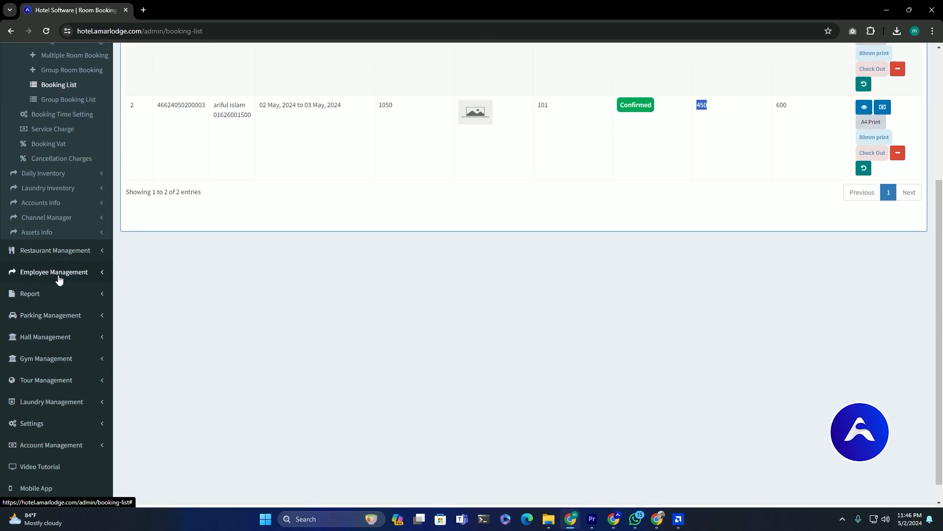
left_click(68, 203)
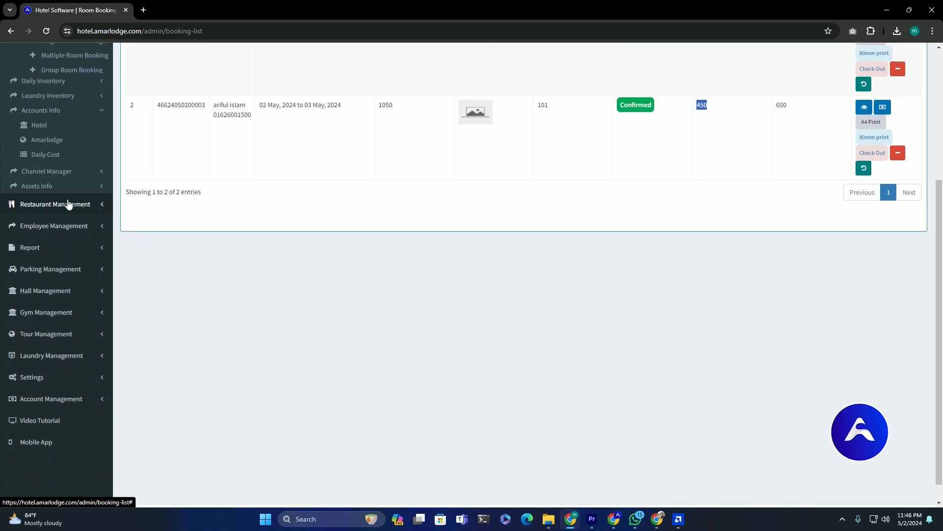
left_click(53, 123)
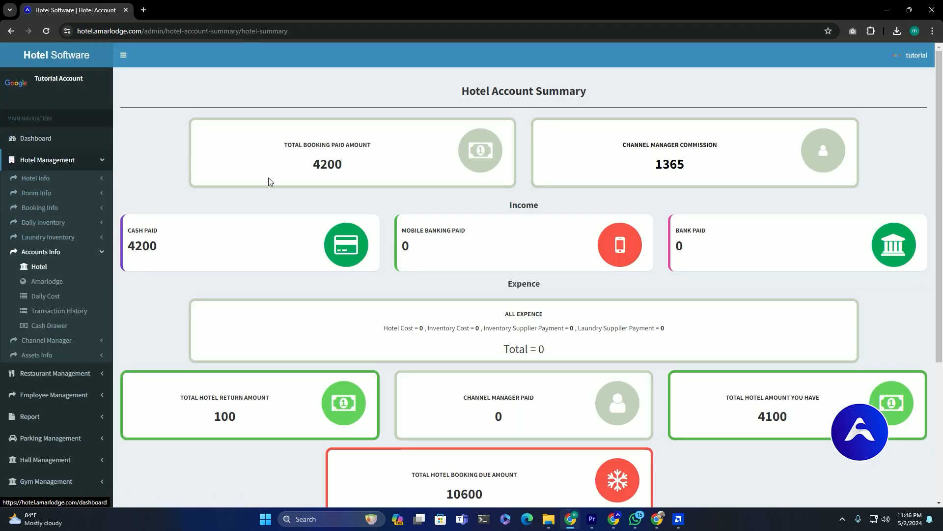
- Open the Pay Channel Manager Commission page from its card on the Hotel Account Summary
scroll(319, 188, "down", 2)
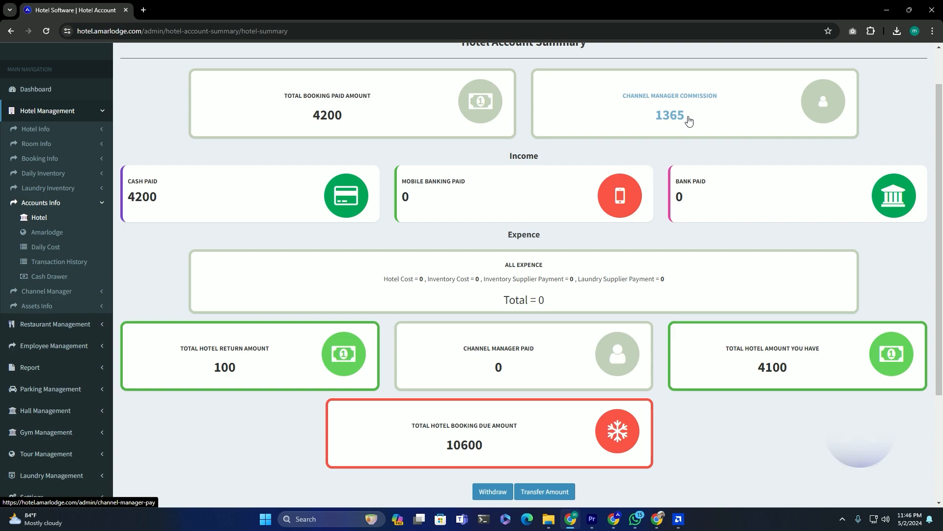
left_click(718, 118)
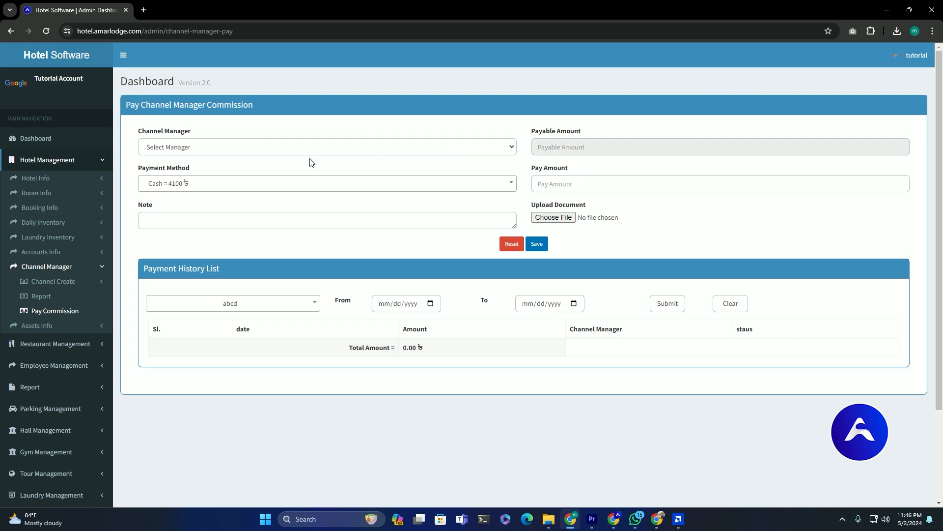
- Select channel manager abcd and enter 1350 as the pay amount, skipping the attachment
left_click(289, 147)
left_click(225, 170)
left_click_drag(552, 148, 544, 148)
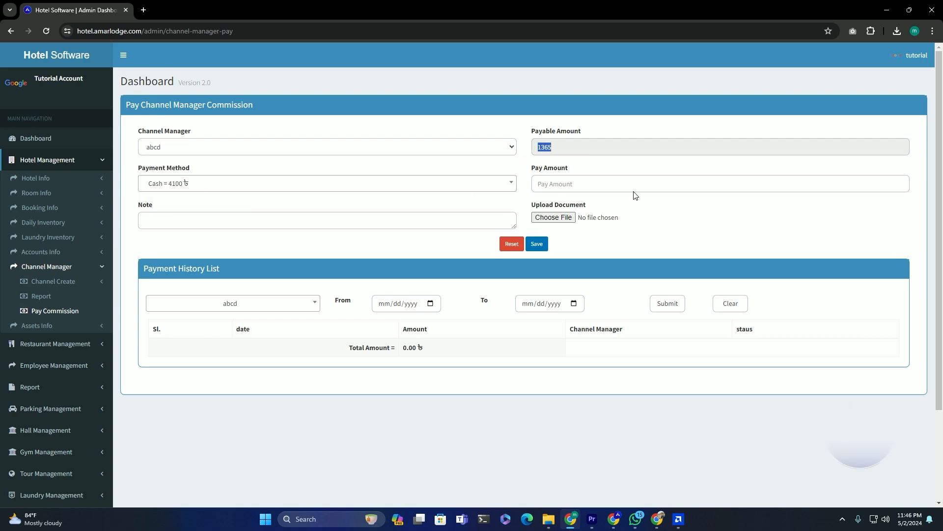
left_click(598, 181)
type("1350")
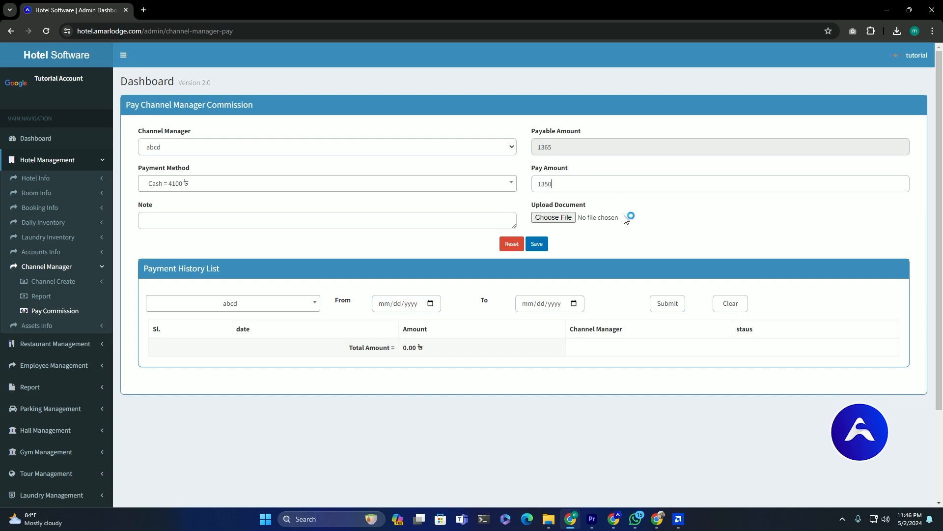
left_click(626, 219)
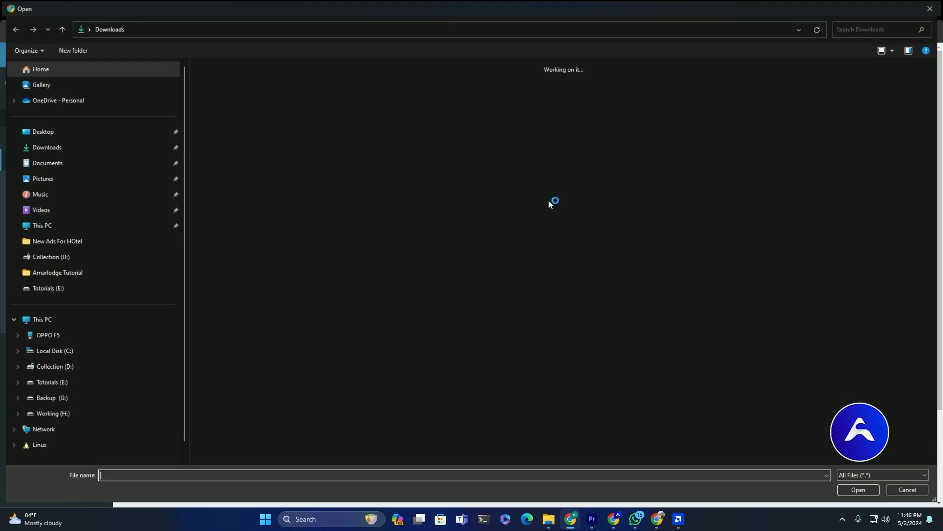
left_click(909, 491)
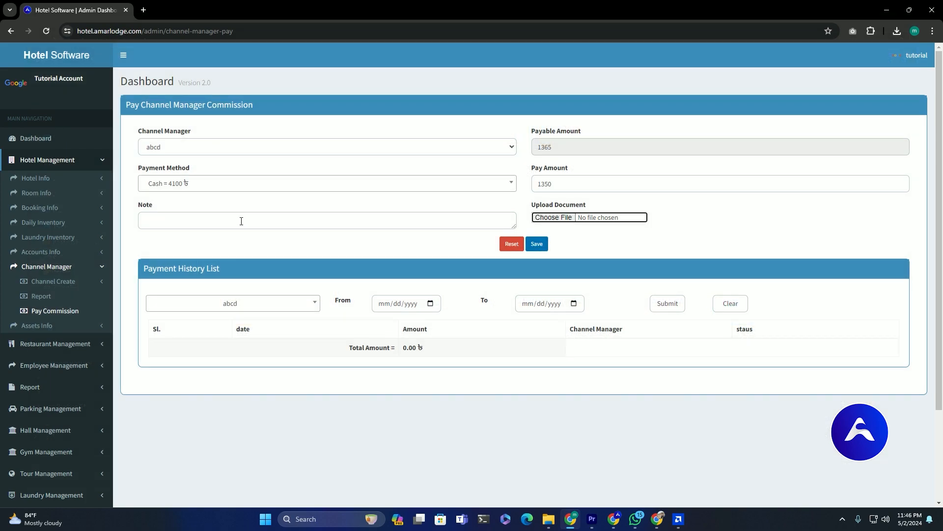
- Add a note, save the 1350 payment, and confirm 15 is still payable
left_click(242, 221)
type("Note")
left_click(534, 248)
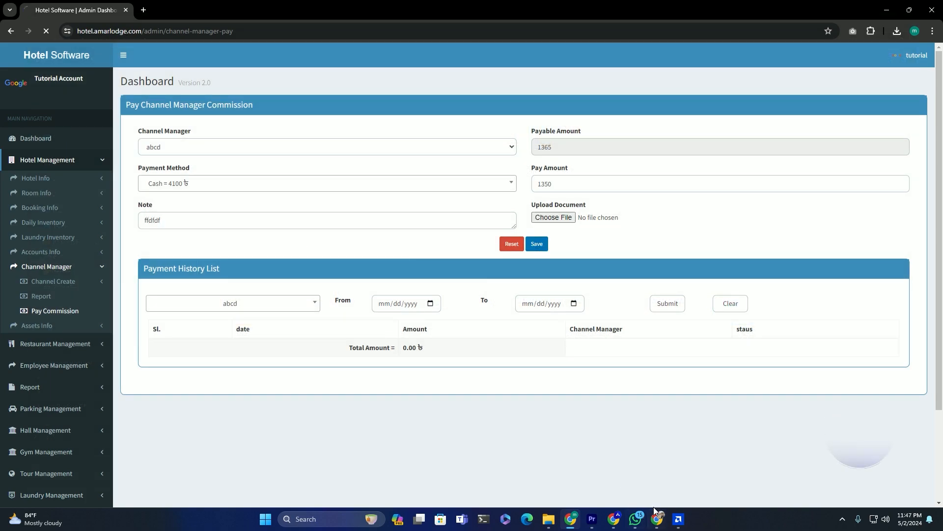
left_click(287, 149)
left_click(261, 170)
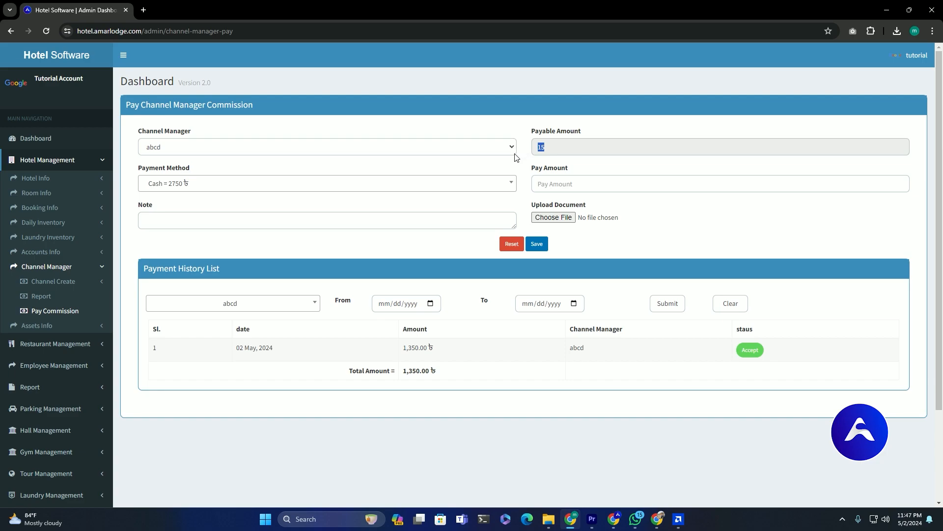
left_click(74, 252)
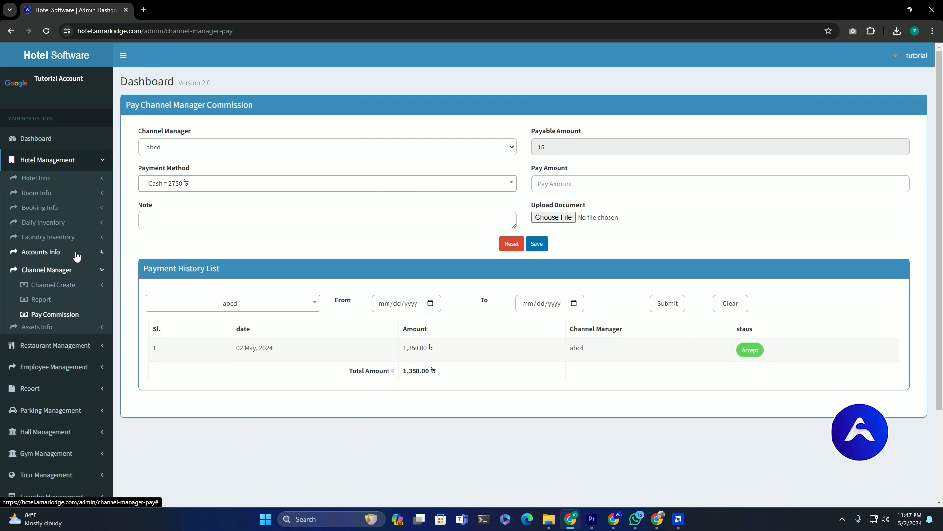
- Return to the Hotel Account Summary and check channel manager paid 1350 and 2750 on hand
left_click(39, 266)
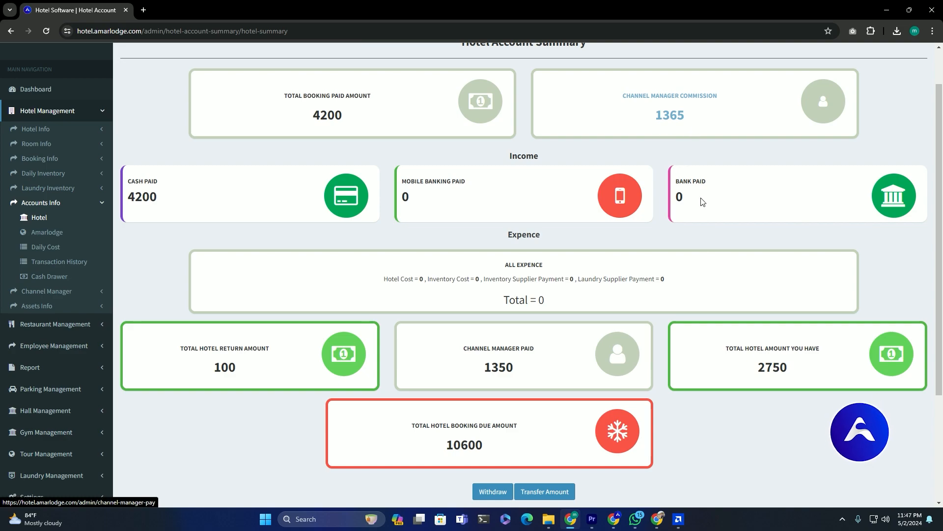
left_click_drag(479, 370, 515, 367)
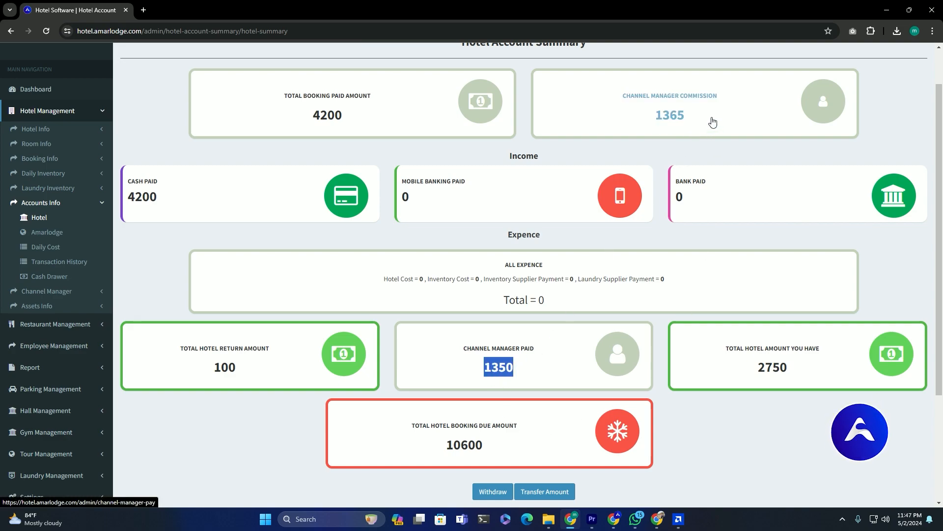
scroll(363, 330, "down", 2)
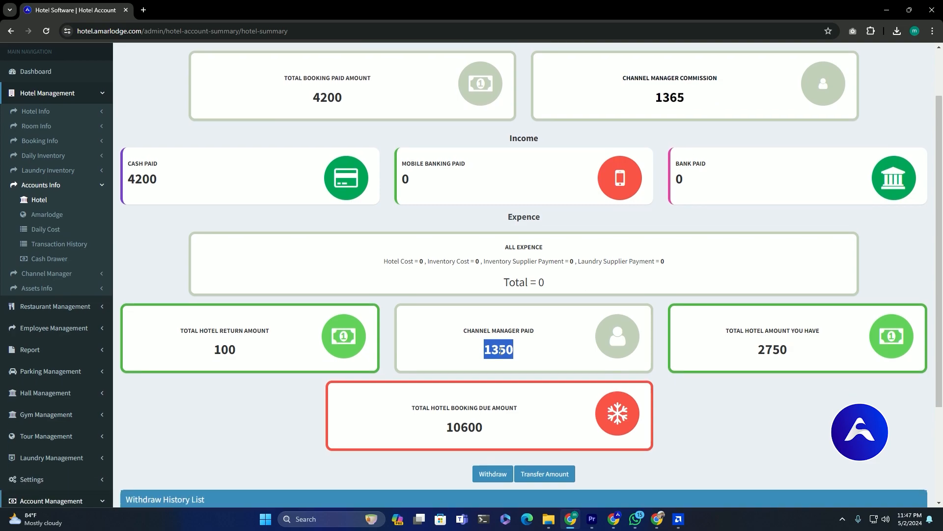
scroll(320, 328, "down", 2)
scroll(320, 326, "up", 4)
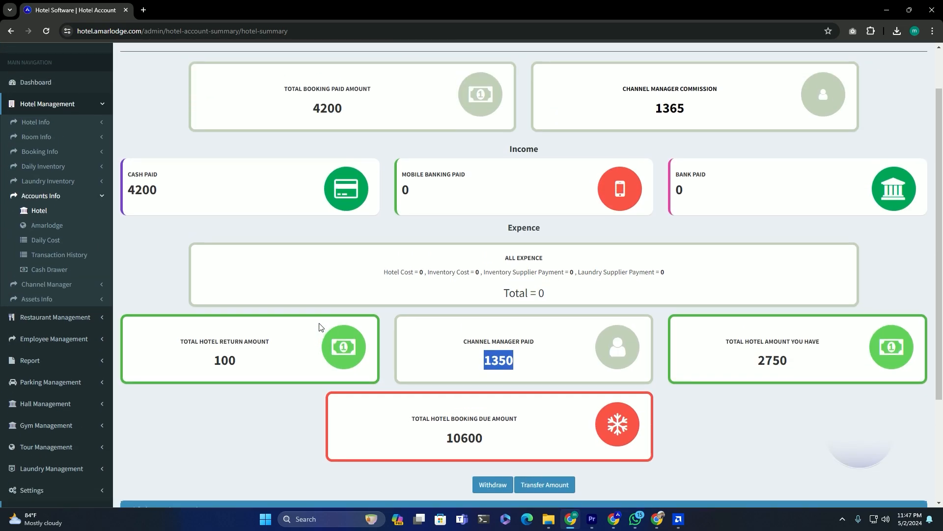
scroll(320, 326, "down", 3)
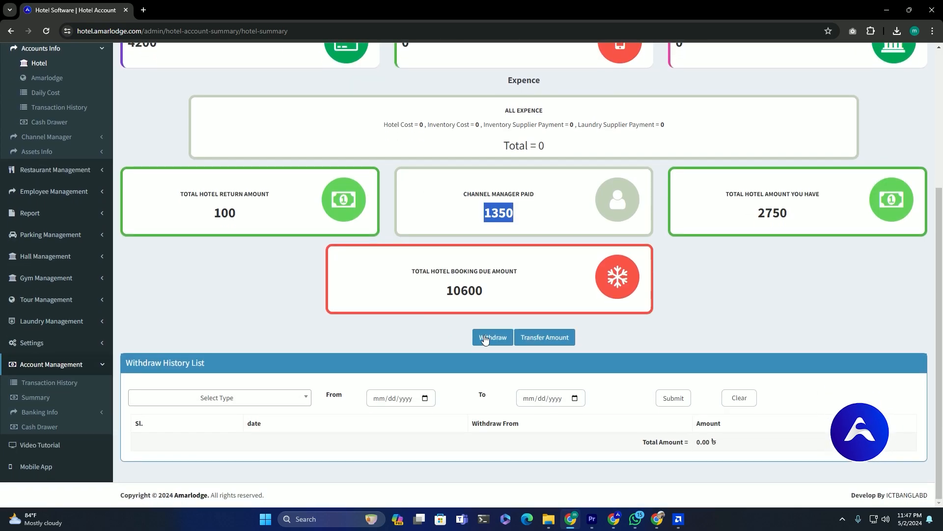
left_click(489, 338)
- Withdraw 750 from cash on the hotel withdrawal form and save it
left_click(392, 120)
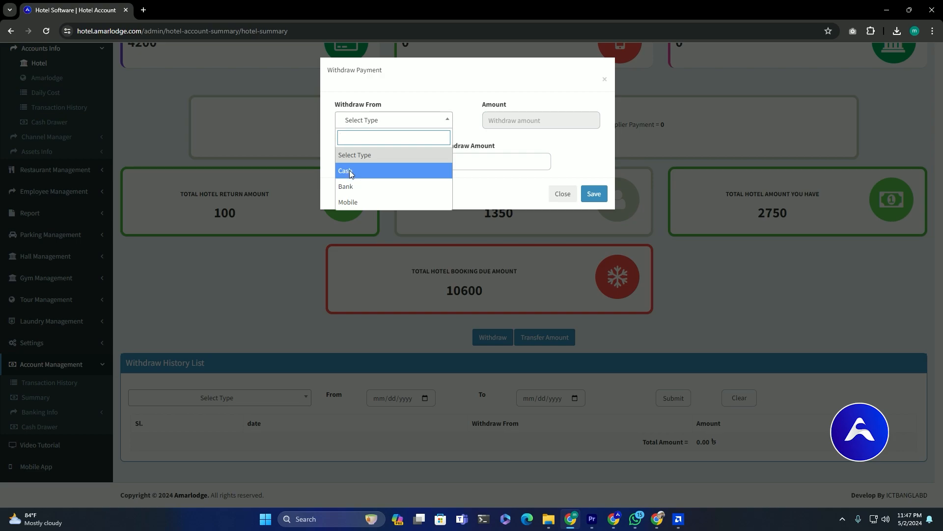
left_click(350, 175)
left_click(402, 124)
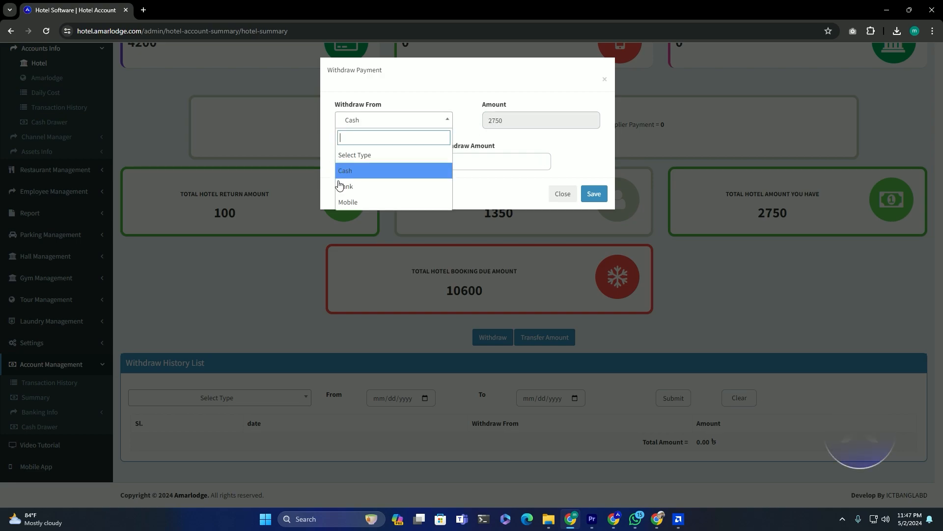
left_click(359, 185)
left_click(406, 120)
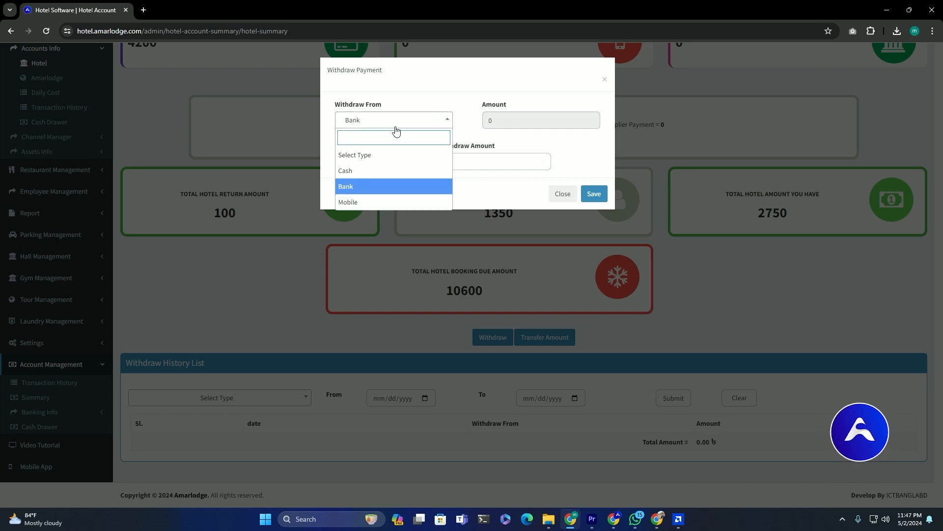
left_click(358, 173)
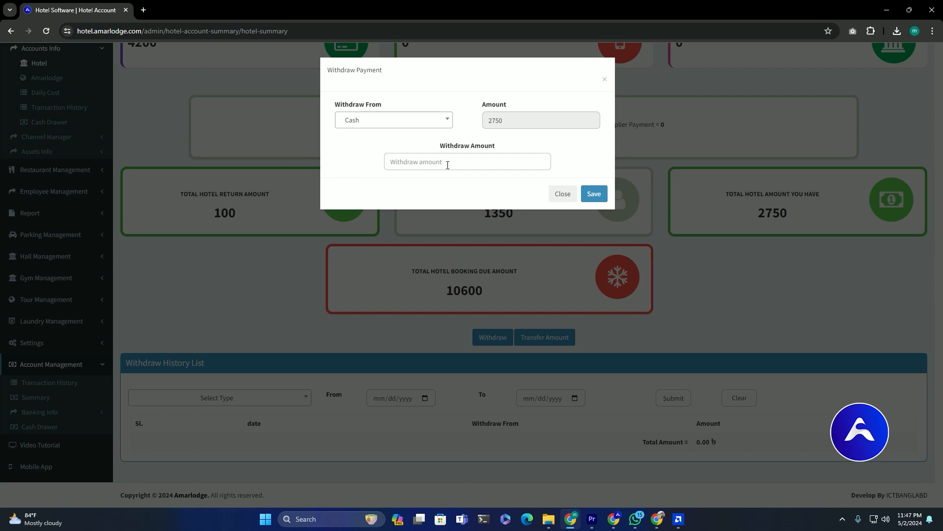
type("750")
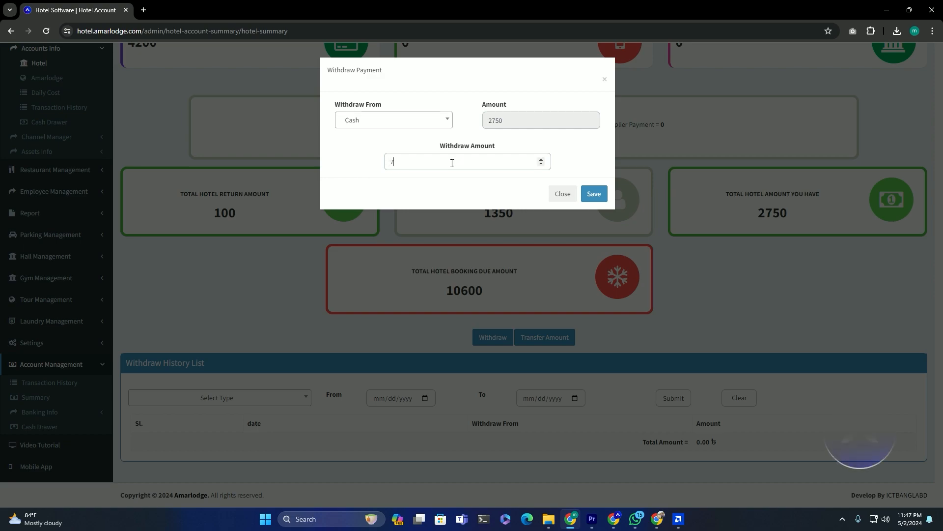
left_click(592, 189)
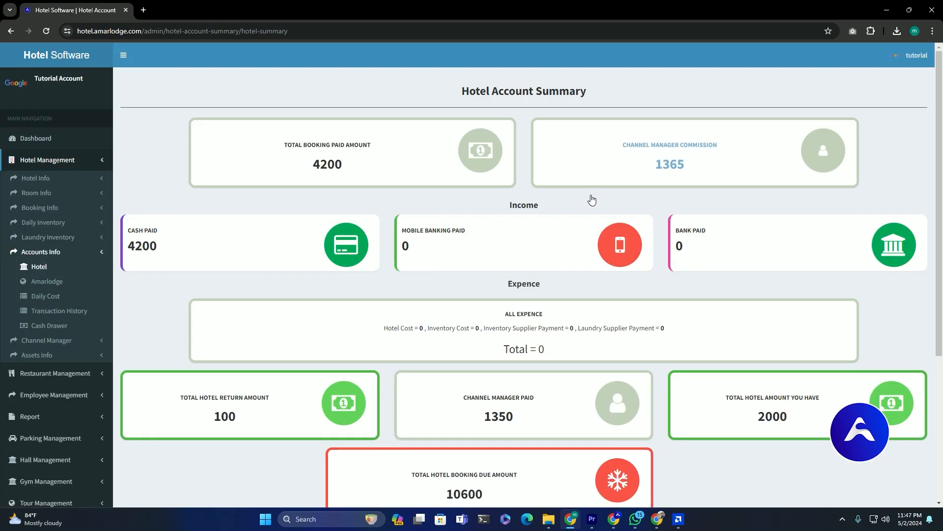
- Confirm the hotel balance fell to 2000 with the 750.00 withdrawal listed
scroll(628, 249, "down", 3)
left_click_drag(792, 269, 748, 271)
scroll(415, 293, "down", 2)
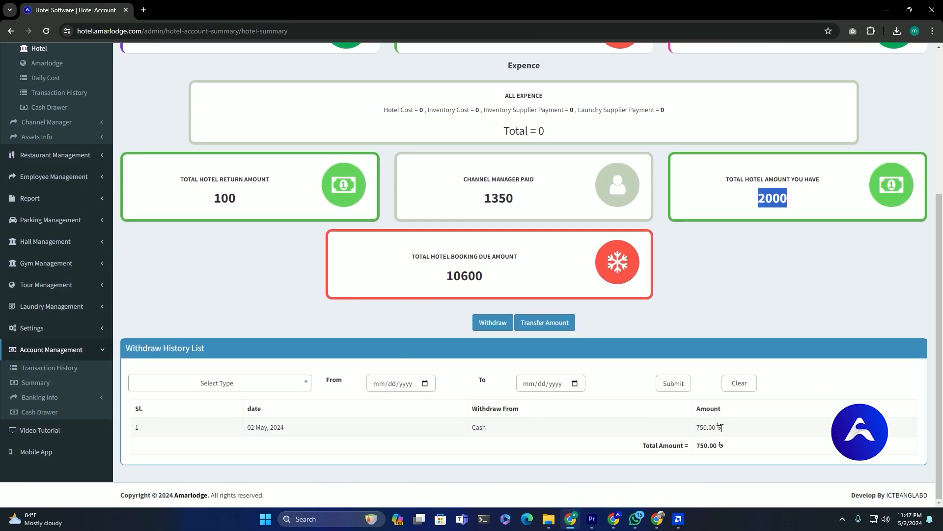
left_click_drag(724, 429, 682, 431)
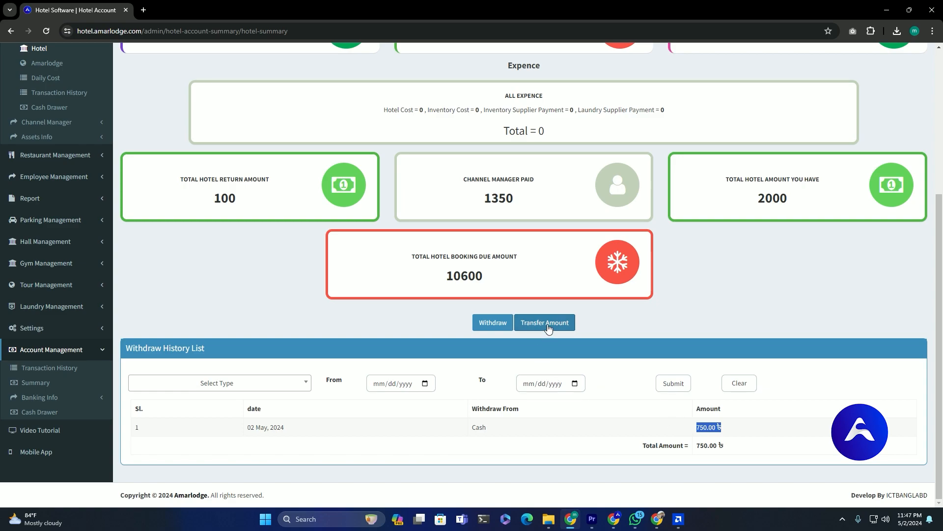
left_click(545, 323)
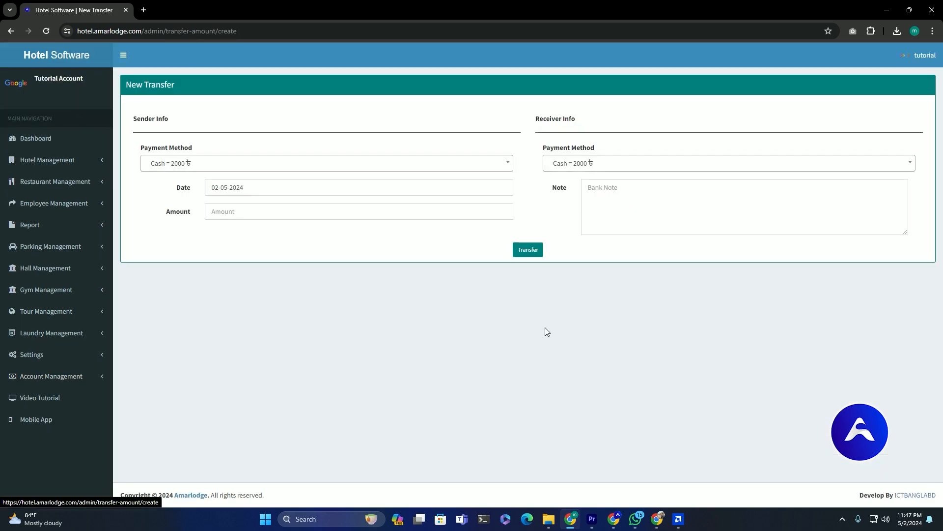
- Keep Cash as sender and date 02-05-2024, and set Bank as the receiving payment method
left_click(257, 169)
left_click(202, 199)
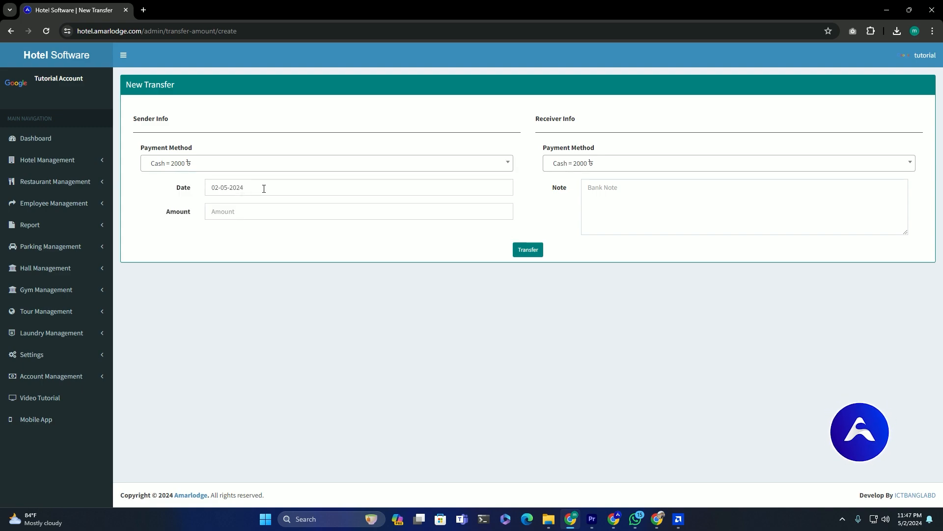
left_click(264, 189)
left_click(283, 238)
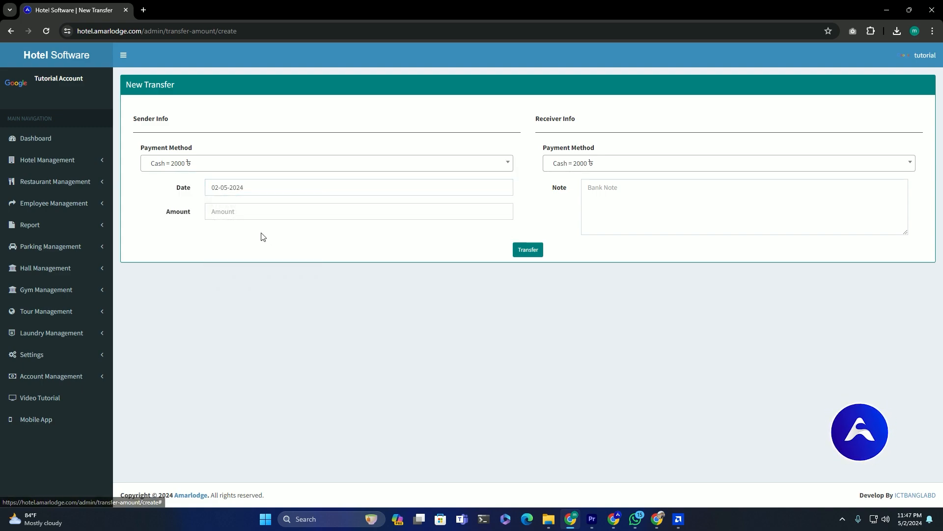
left_click(632, 169)
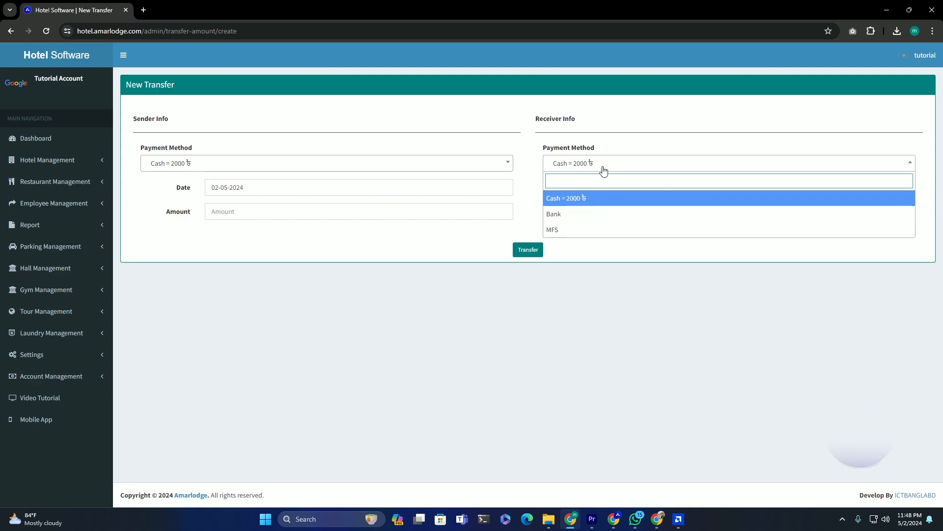
left_click(577, 213)
- Enter 1000 as the transfer amount, add a note, and choose Default Bank as receiver
left_click(311, 211)
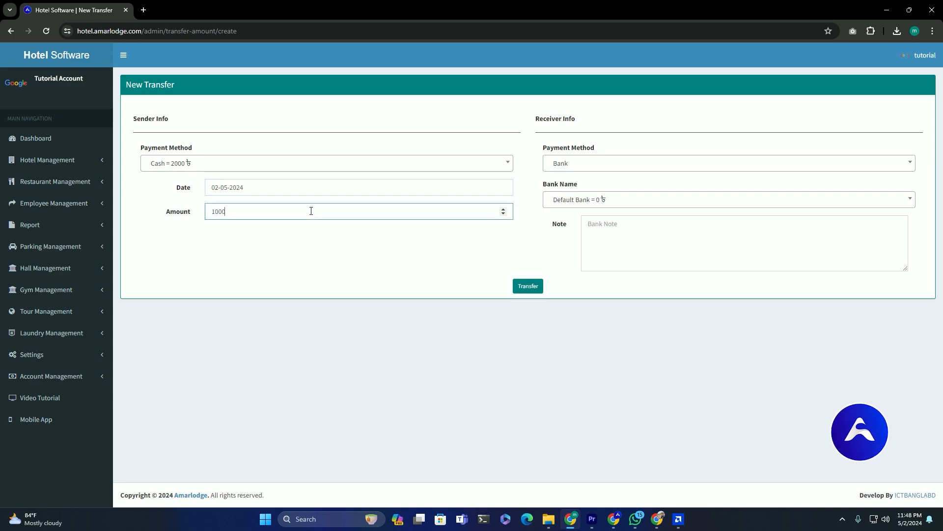
left_click(602, 235)
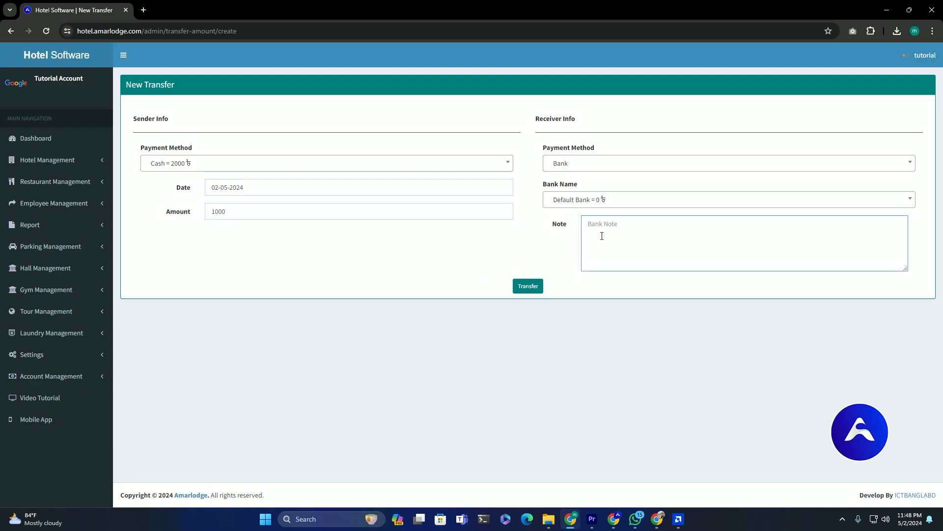
type("dbdbds")
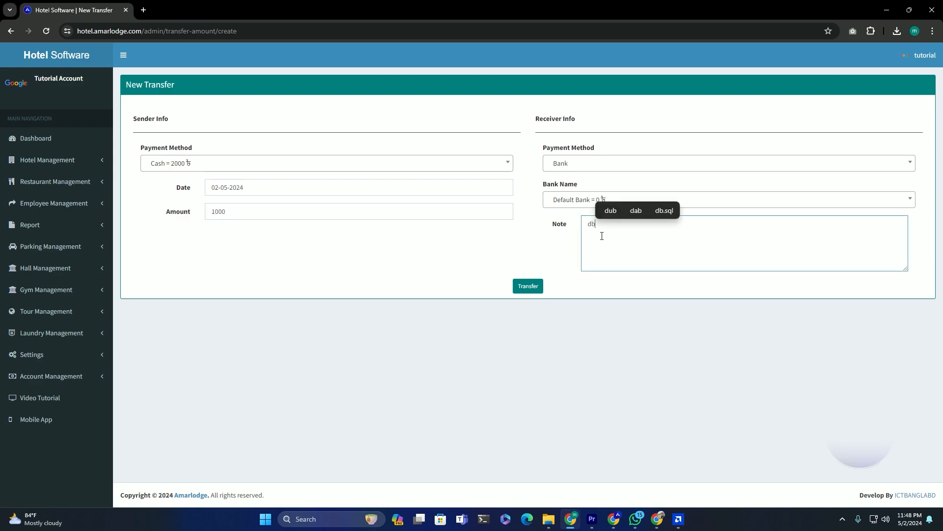
left_click_drag(523, 267, 614, 213)
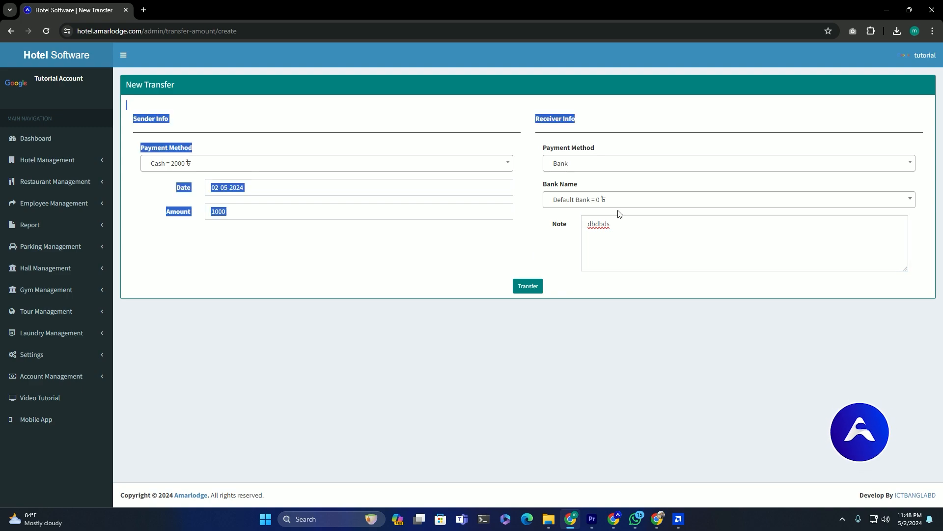
left_click(628, 204)
left_click(589, 219)
left_click(578, 235)
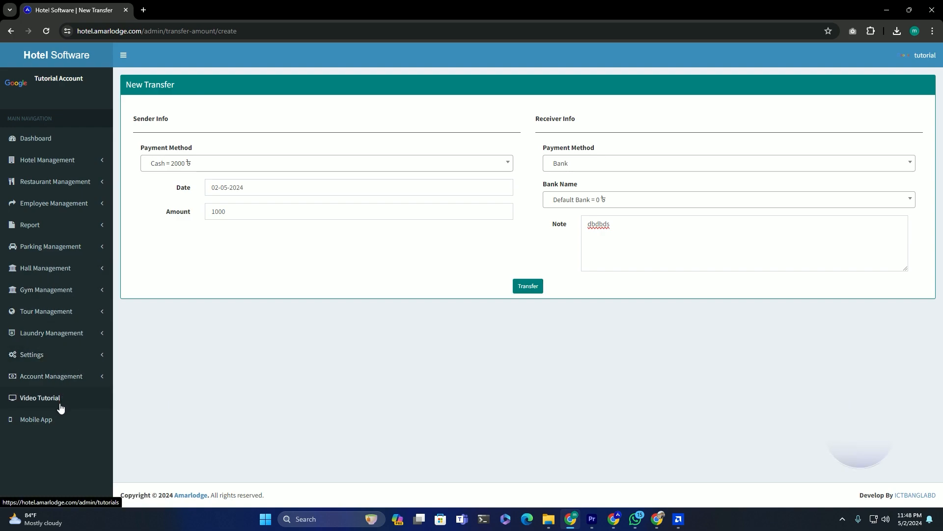
- Open the bank list in a new tab, briefly opening and dismissing the new bank form
left_click(65, 383)
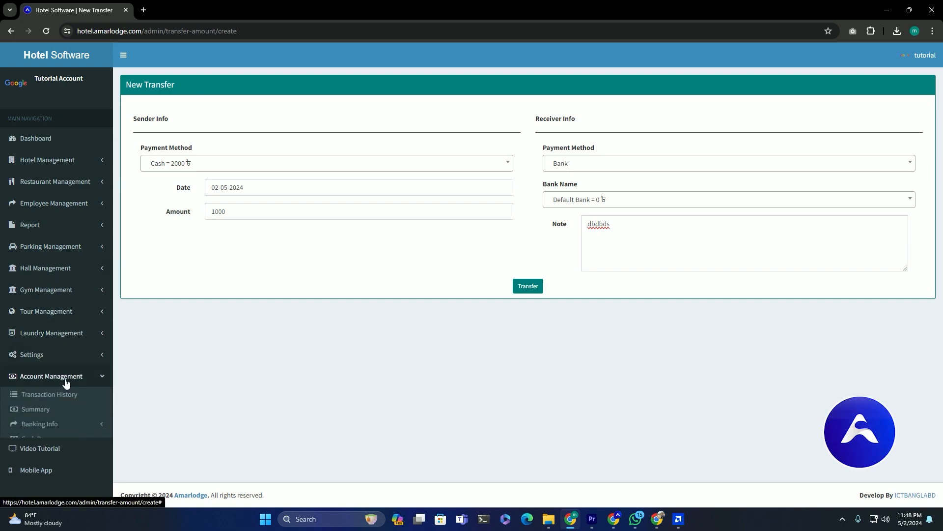
left_click(58, 425)
right_click(40, 439)
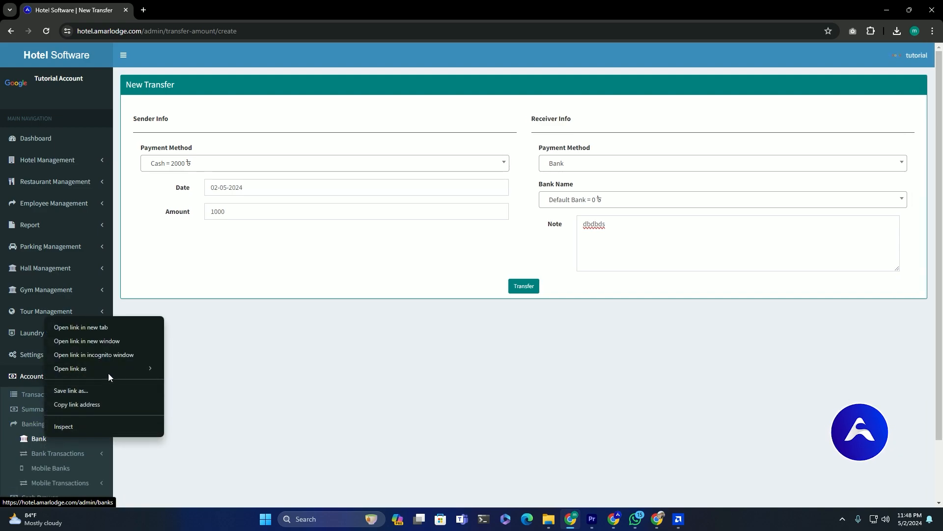
left_click(110, 324)
left_click(190, 10)
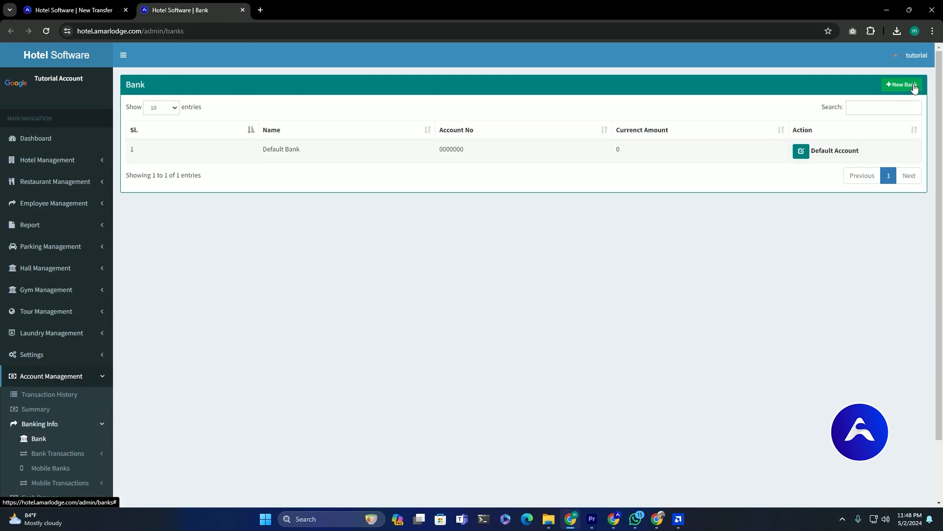
left_click(905, 85)
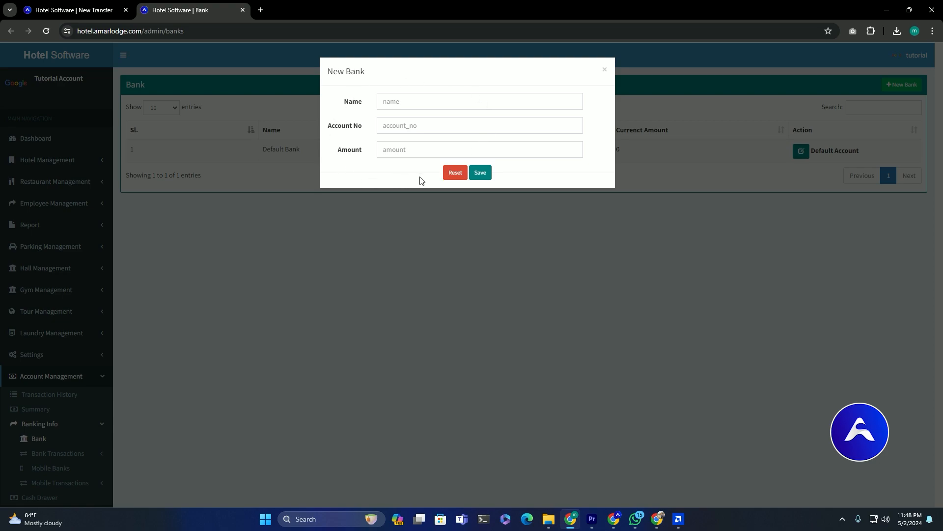
left_click(348, 250)
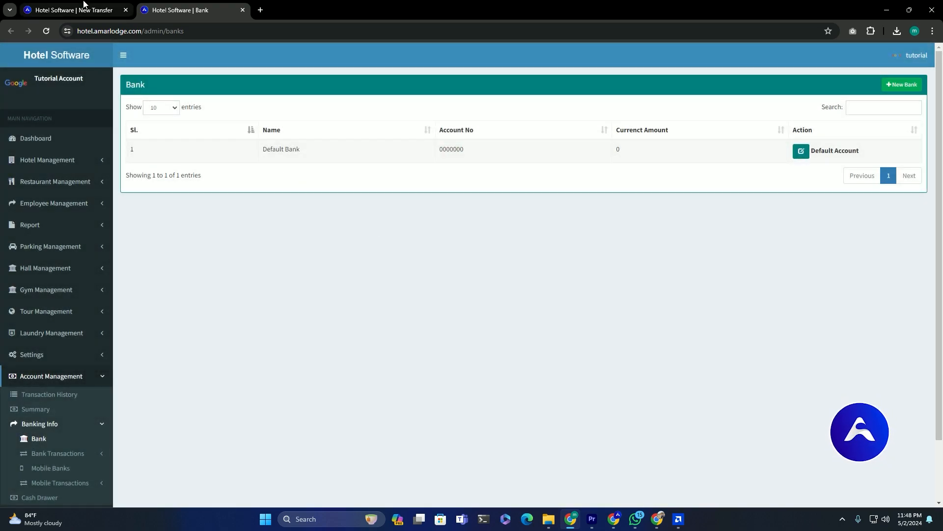
- Submit the 1000 cash-to-bank transfer and check the bank's updated balance
left_click(76, 10)
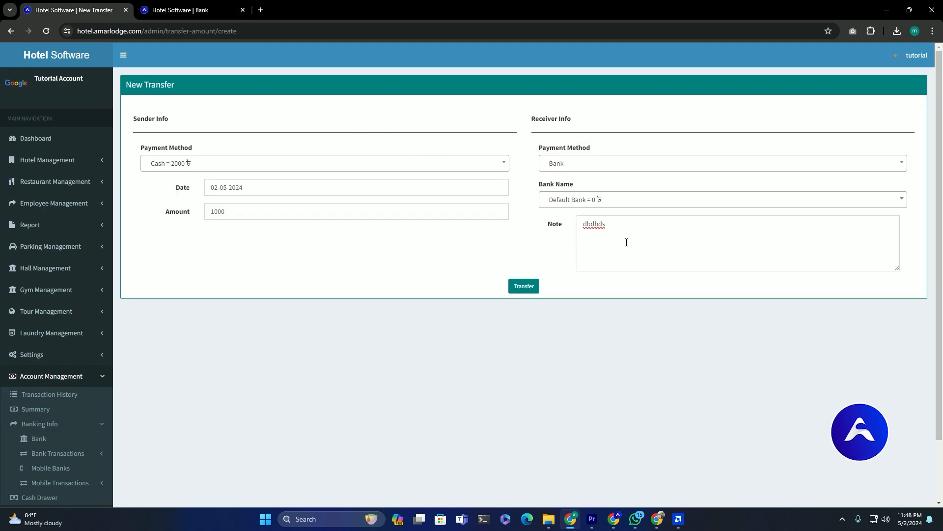
left_click(515, 292)
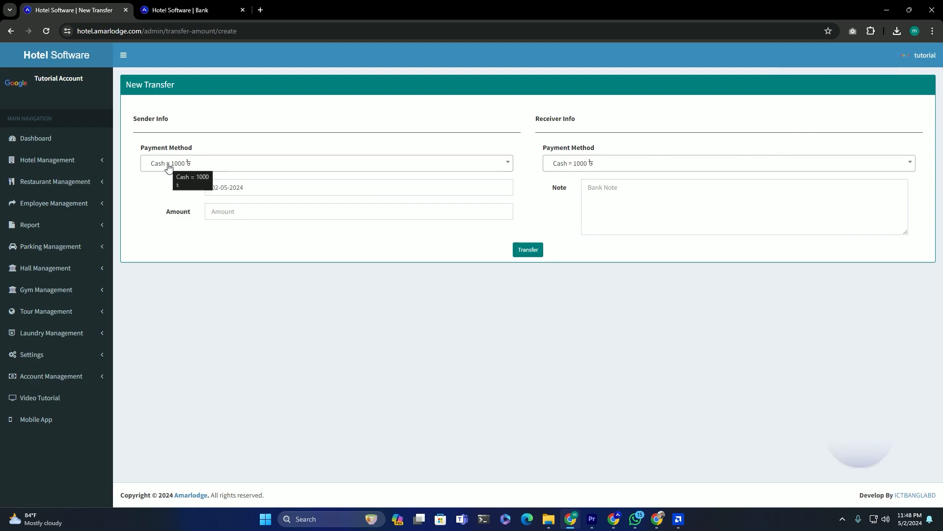
left_click(608, 168)
left_click(570, 212)
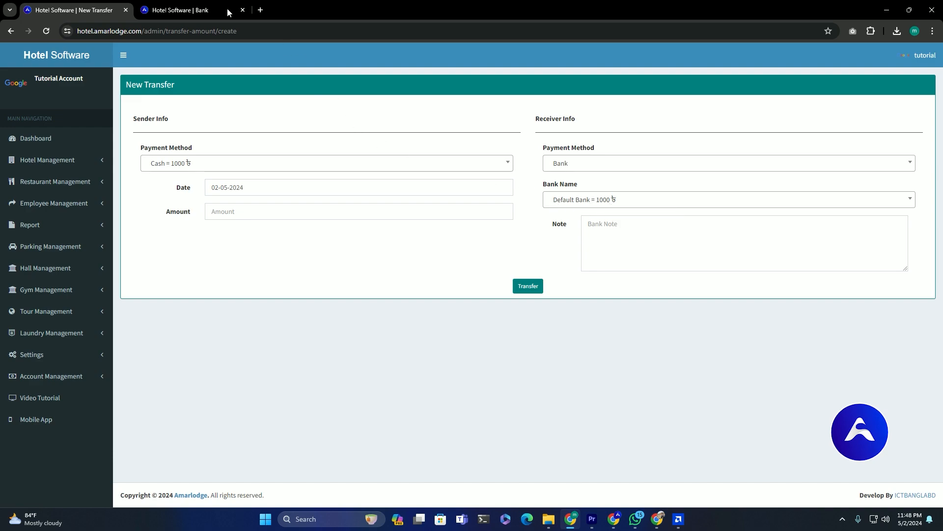
left_click(183, 10)
- Reload the bank list and check Default Bank's new 1000 balance
key("F5")
left_click_drag(257, 149, 457, 149)
left_click_drag(583, 145, 646, 148)
- Add a bank named DBBL with its account number and save it
left_click(899, 86)
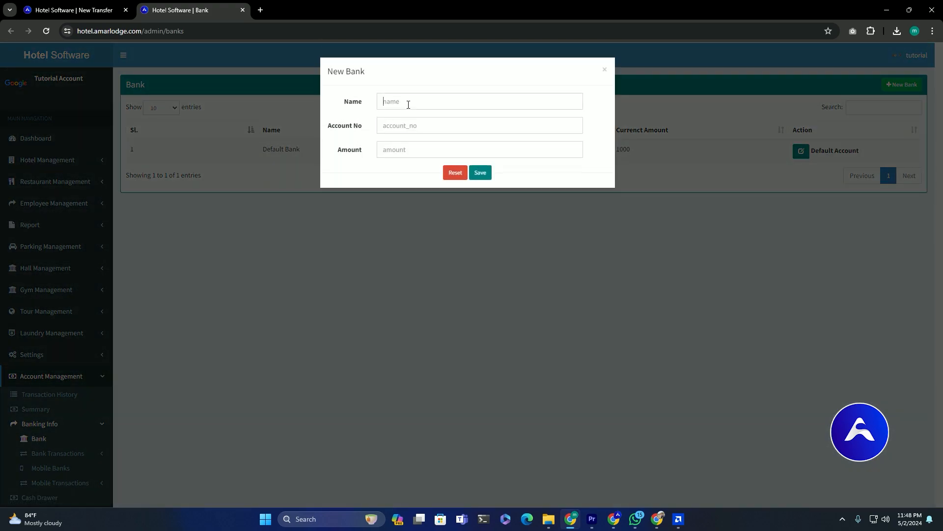
left_click(408, 104)
type("DBBLE")
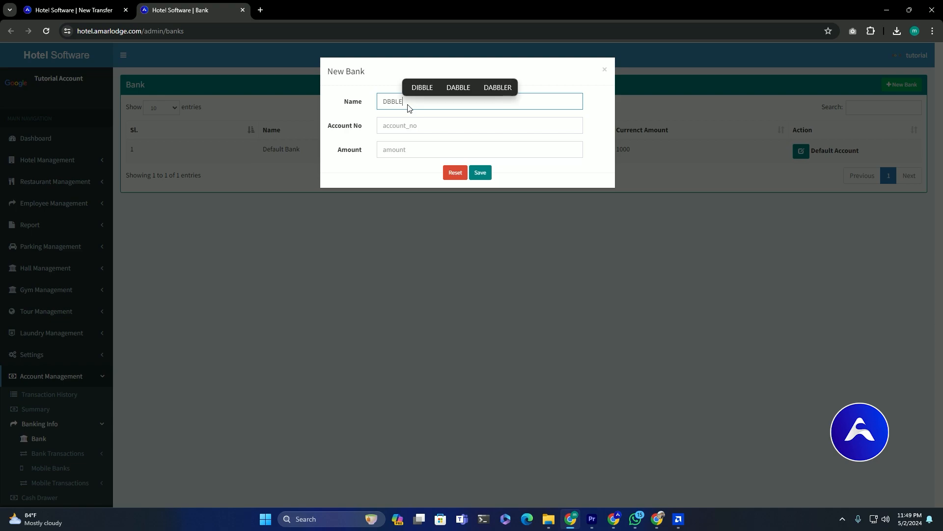
key("BackSpace")
left_click(395, 125)
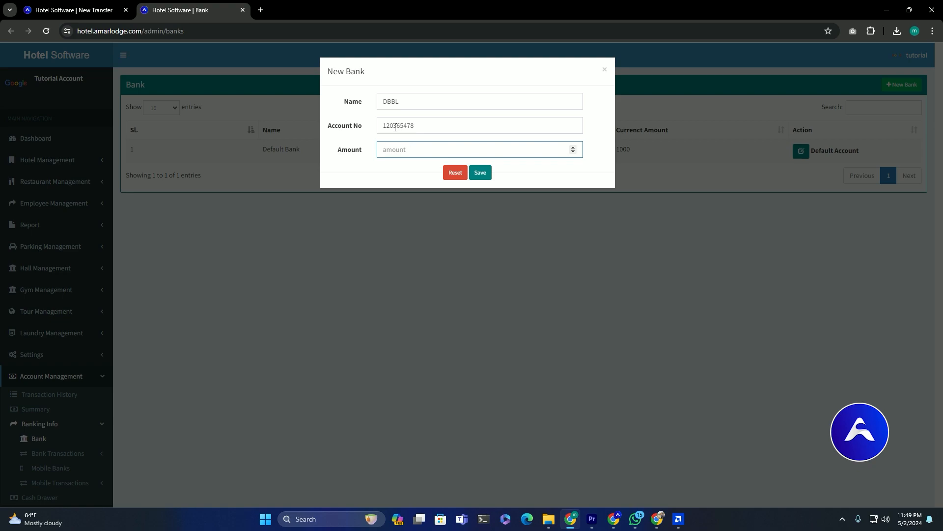
left_click(485, 174)
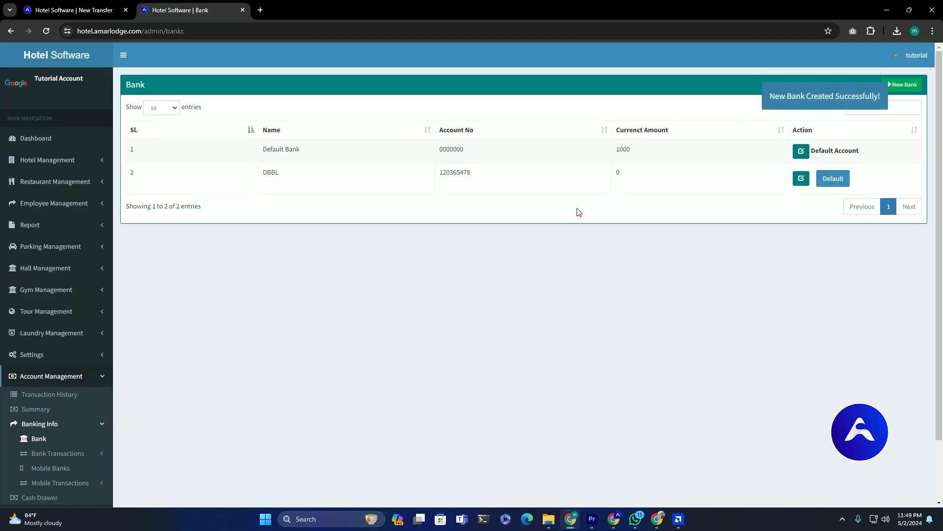
left_click_drag(266, 173, 648, 183)
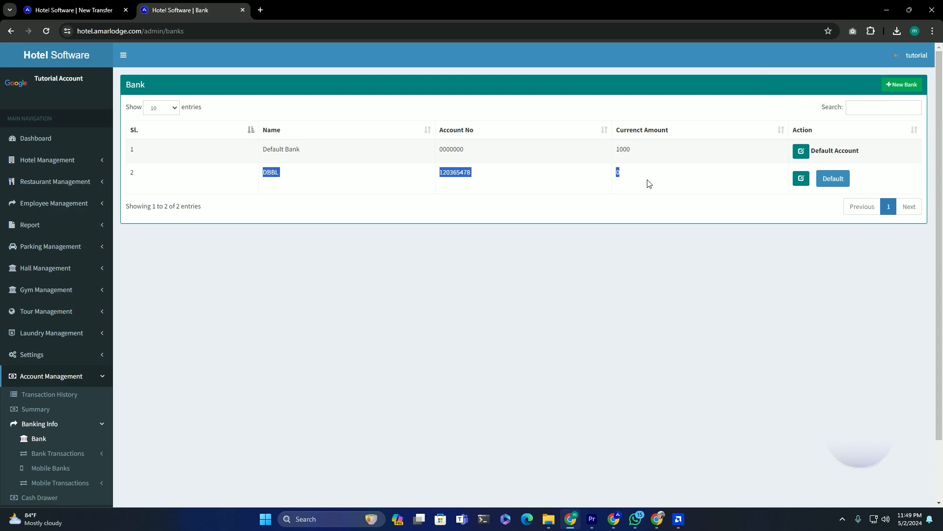
left_click(641, 176)
double_click(633, 178)
left_click(835, 199)
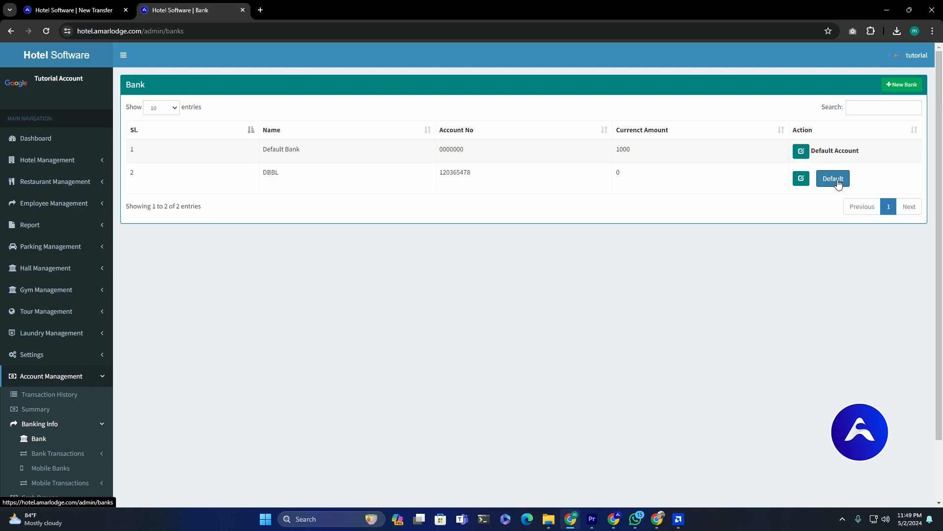
left_click(838, 183)
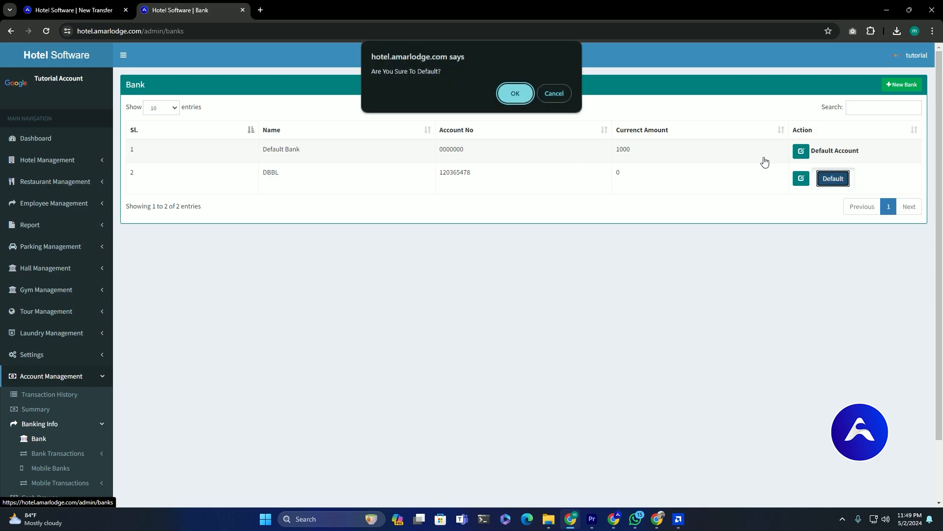
left_click(517, 96)
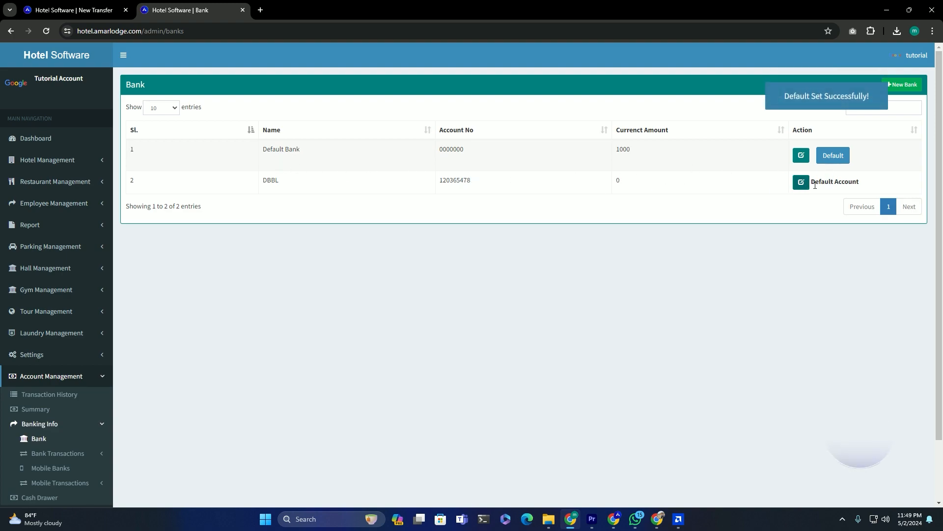
left_click_drag(665, 187, 451, 182)
left_click_drag(282, 188, 263, 185)
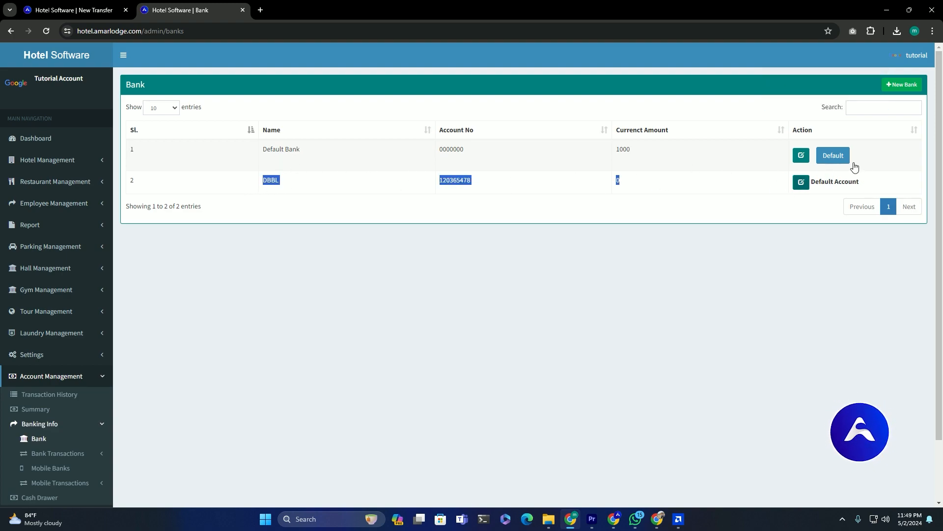
left_click(836, 157)
key("Return")
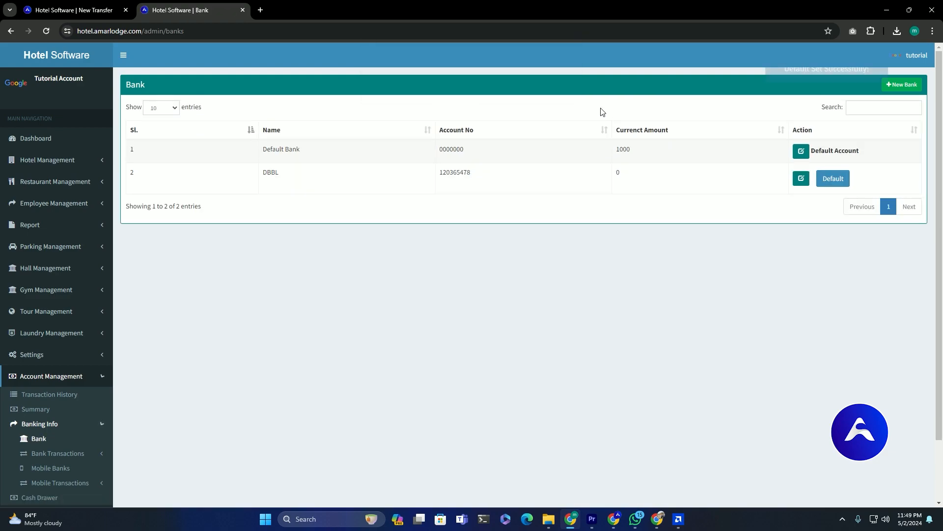
left_click_drag(263, 147, 696, 149)
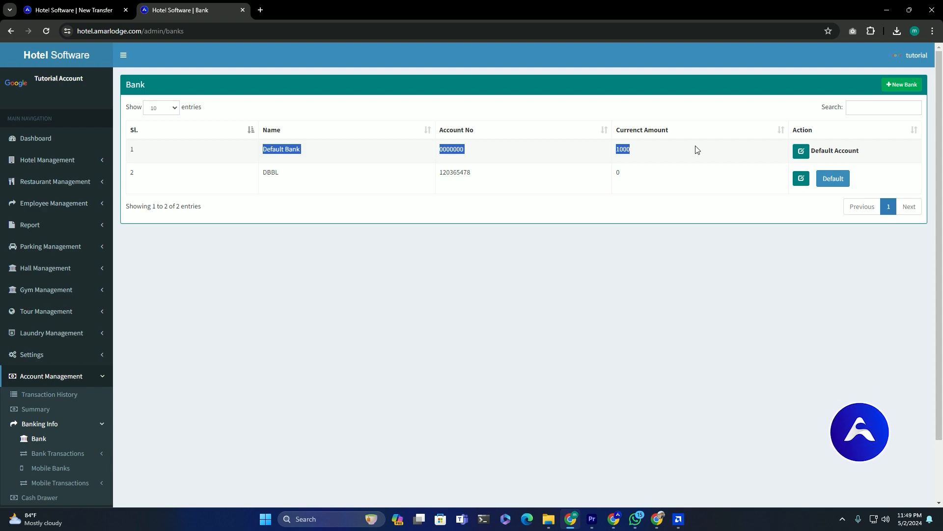
- Go to Daily Costs and enter 'Tea/ Coffee' as the cost cause
left_click(70, 165)
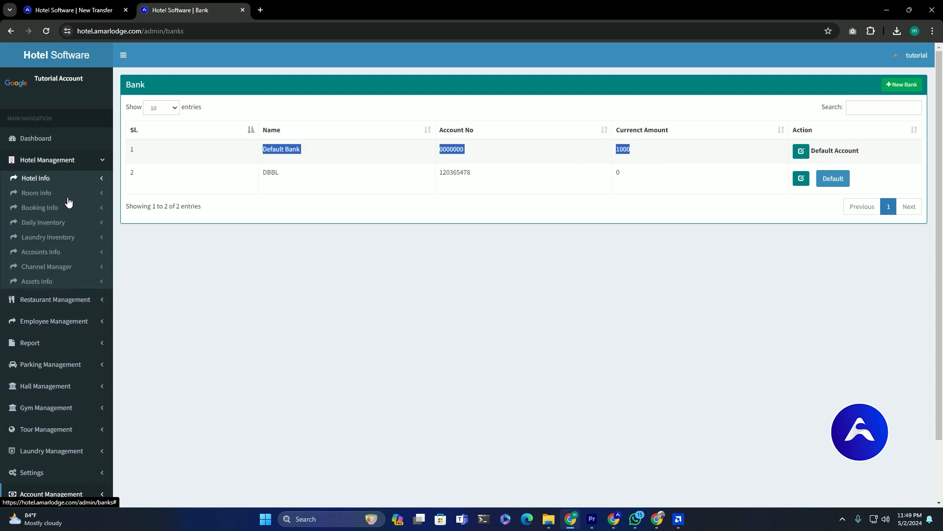
left_click(72, 180)
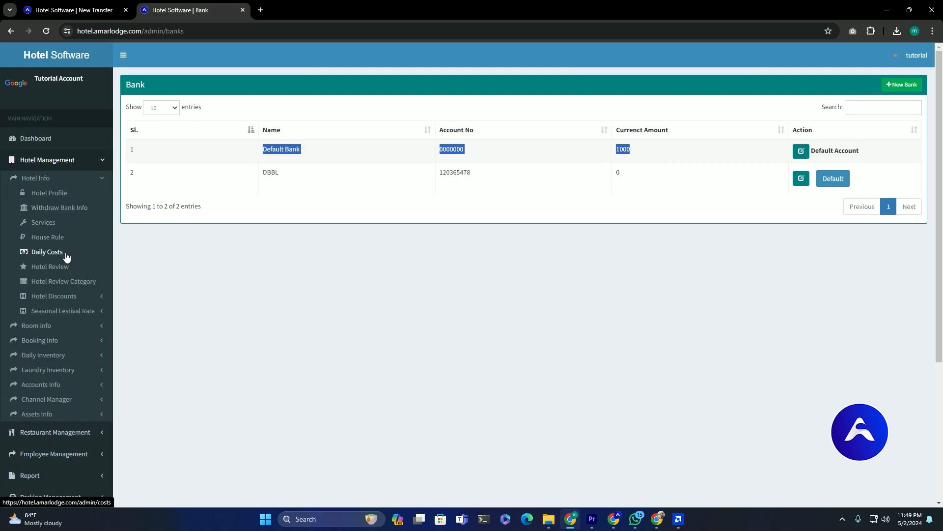
left_click(47, 251)
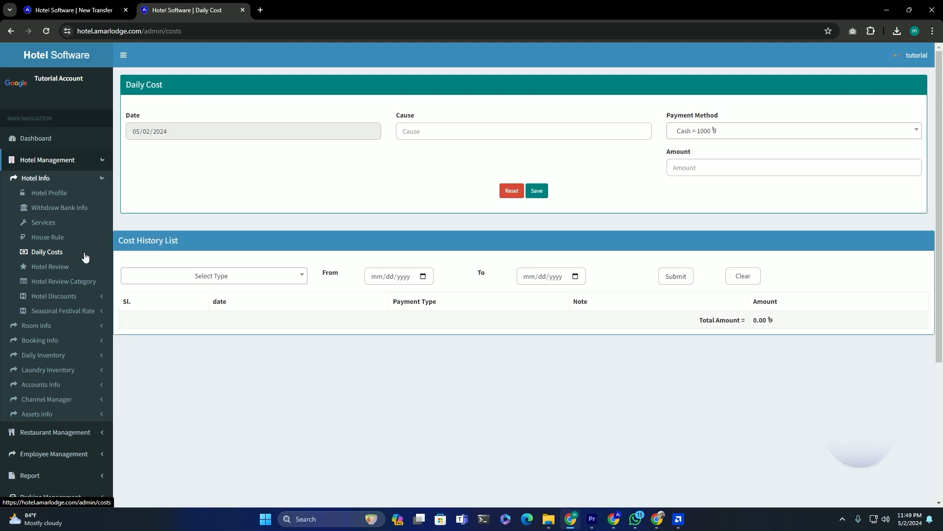
left_click(440, 125)
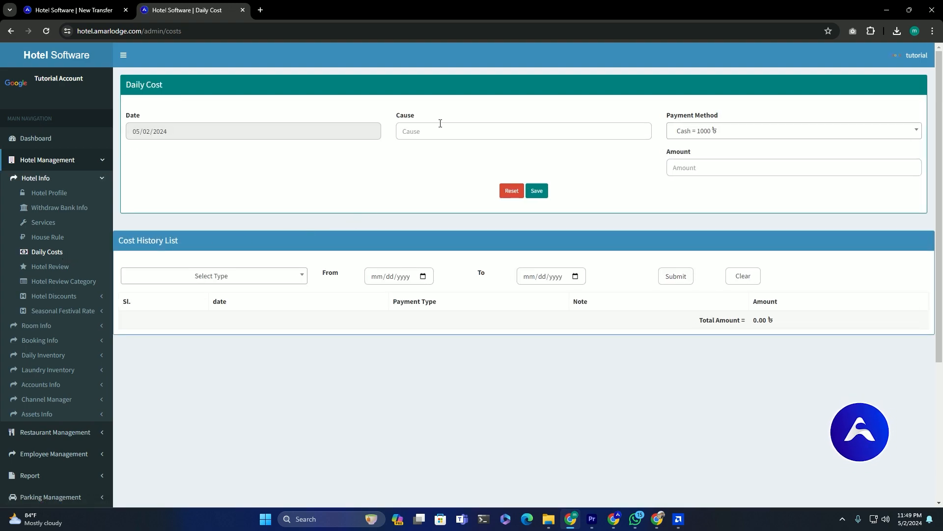
type("Tea/")
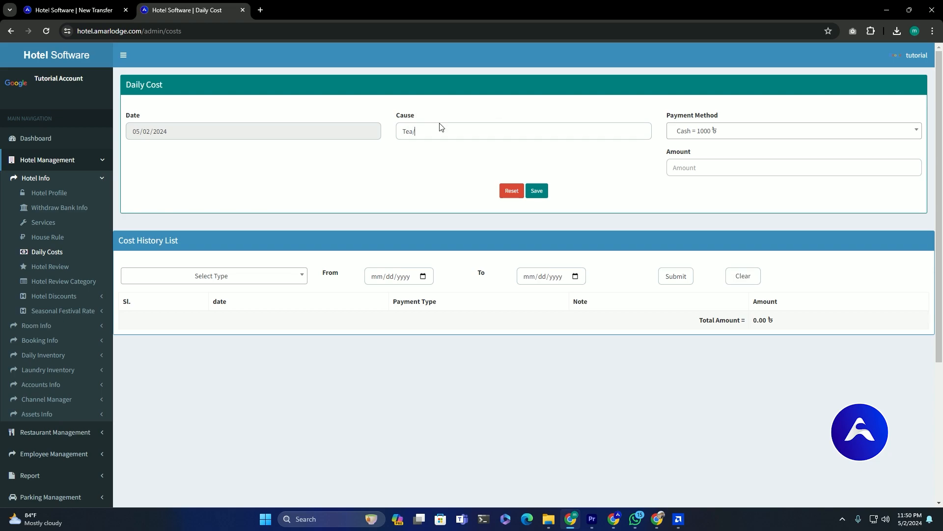
type(" Coffee")
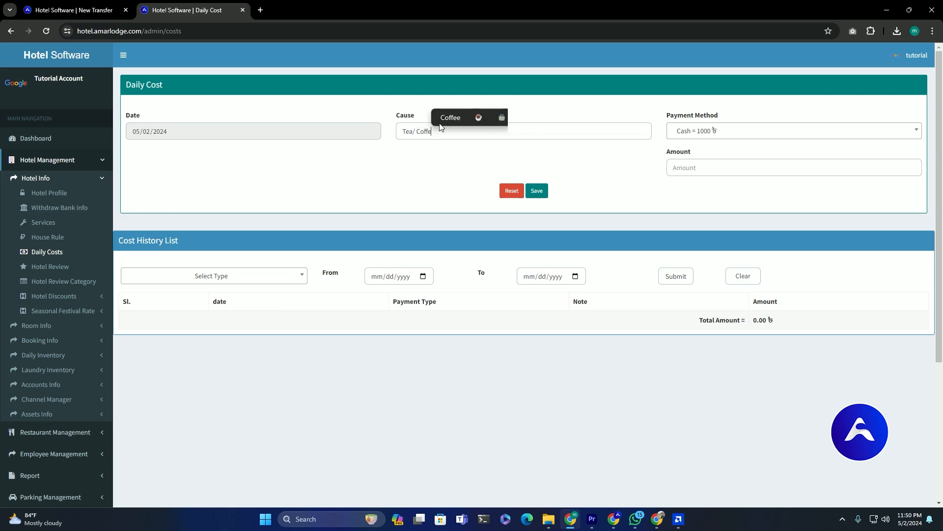
- Pay the 100 cost by Bank from Default Bank and save it
left_click(734, 137)
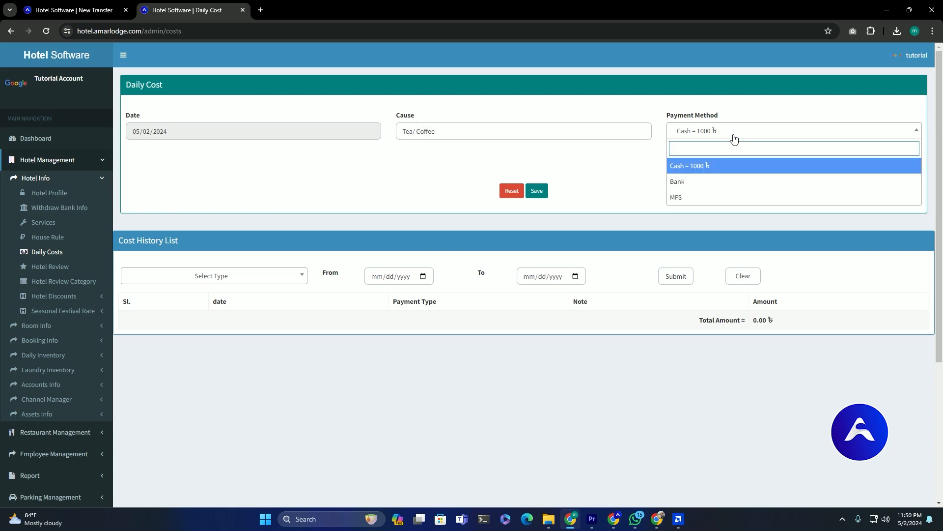
left_click(713, 180)
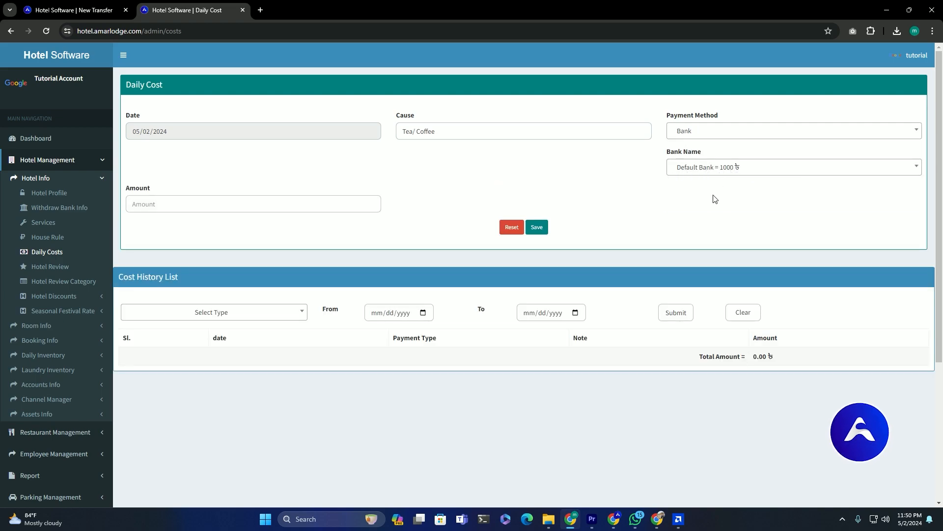
left_click(717, 170)
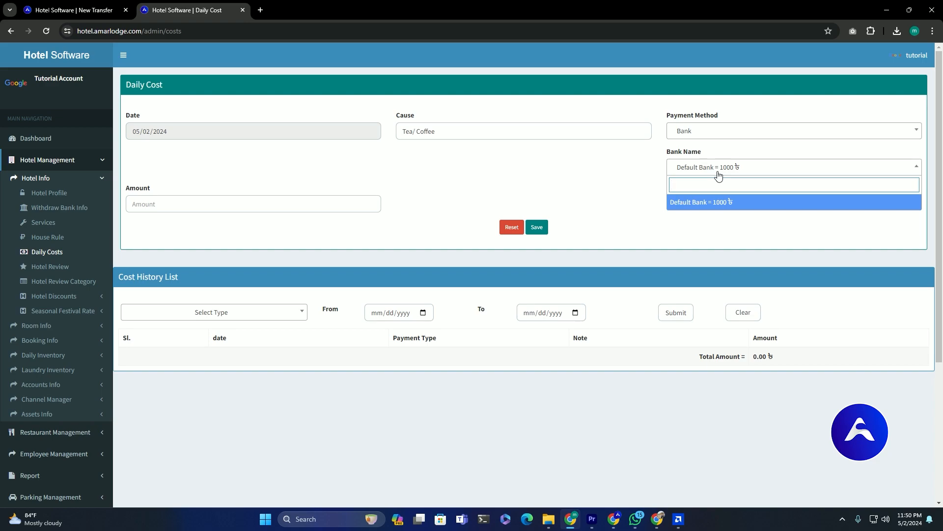
left_click(614, 165)
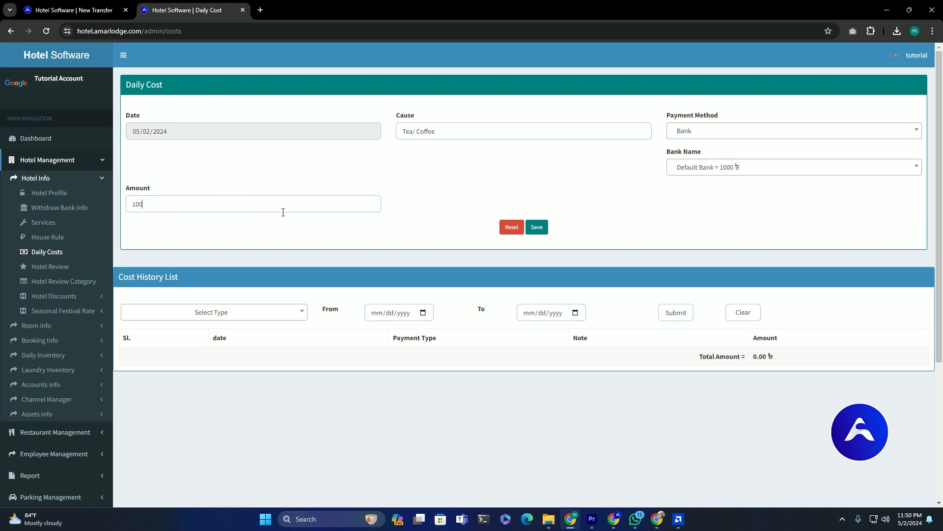
left_click(536, 229)
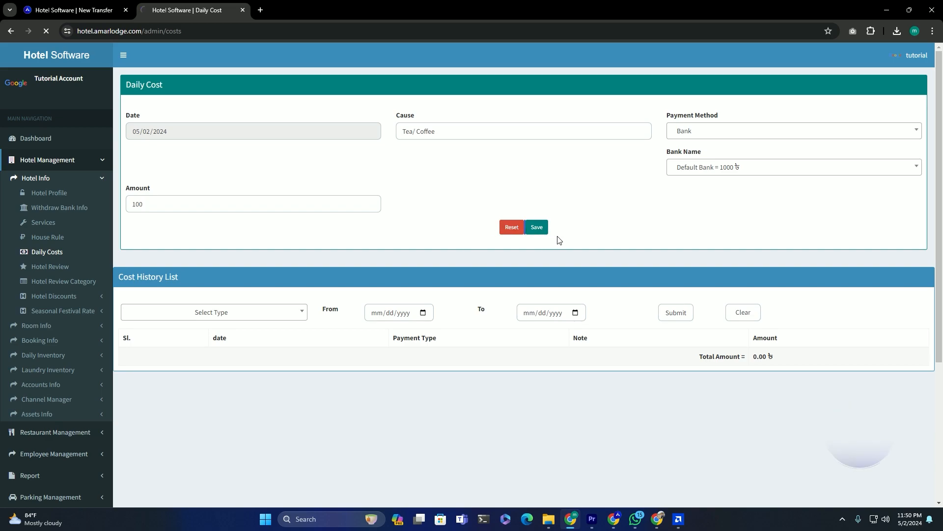
- Confirm the new Tea/ Coffee cost row appears in the daily cost list
left_click(731, 132)
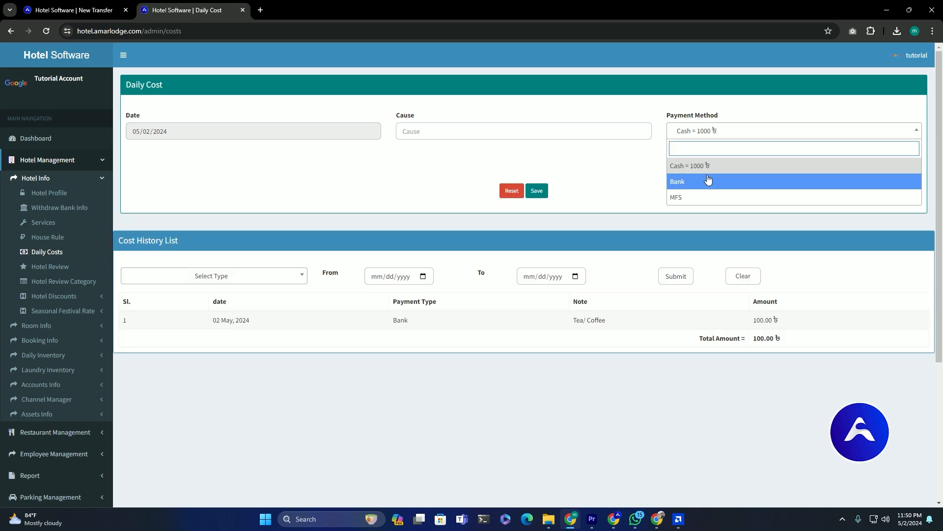
left_click(707, 178)
left_click_drag(269, 363, 768, 375)
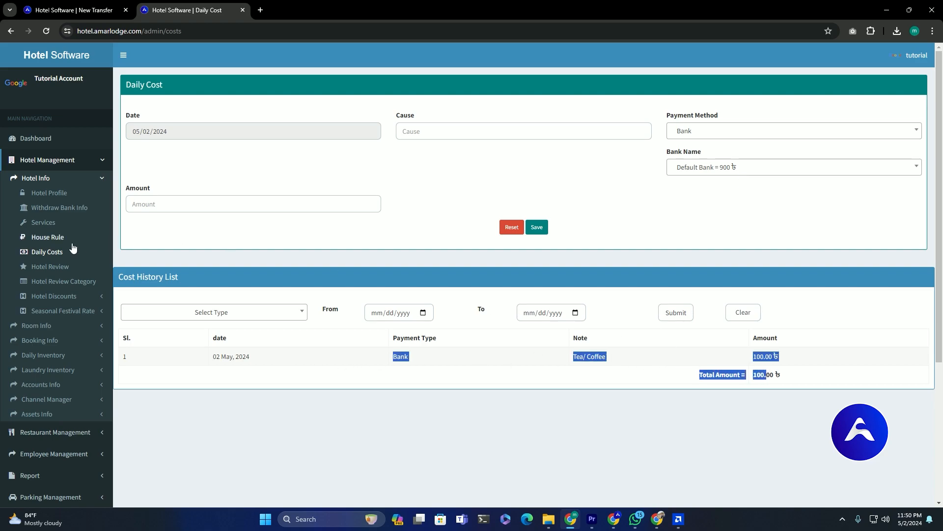
scroll(81, 245, "down", 1)
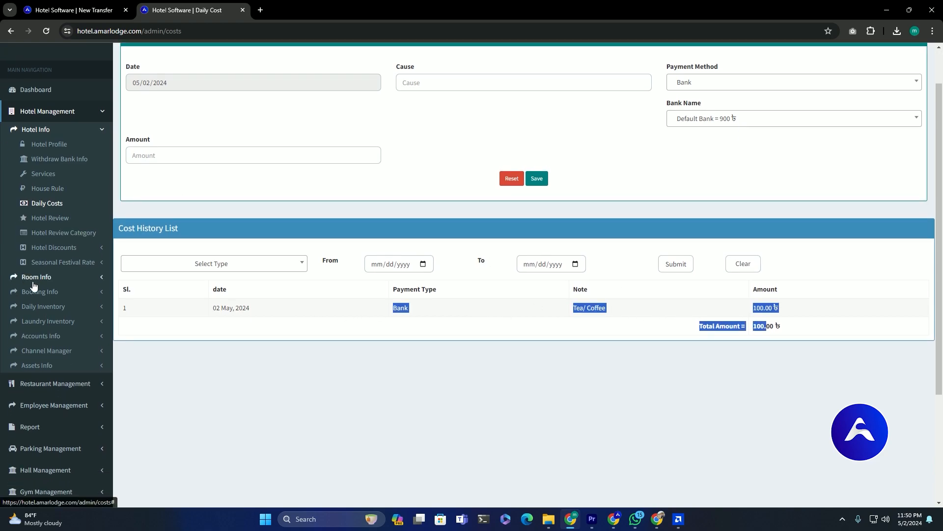
left_click(54, 336)
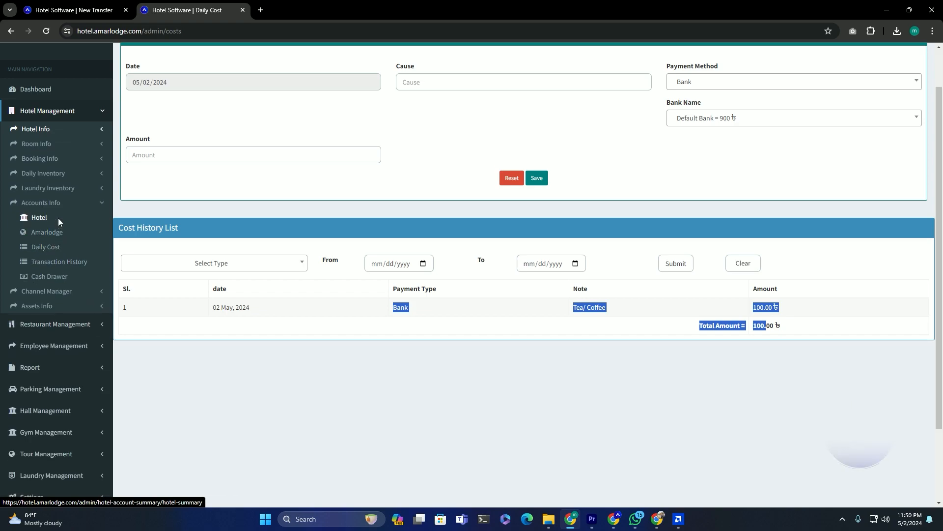
- Review the summary figures: hotel cost 100, channel manager paid 1350, total hotel amount 1900
left_click(58, 217)
scroll(201, 214, "down", 2)
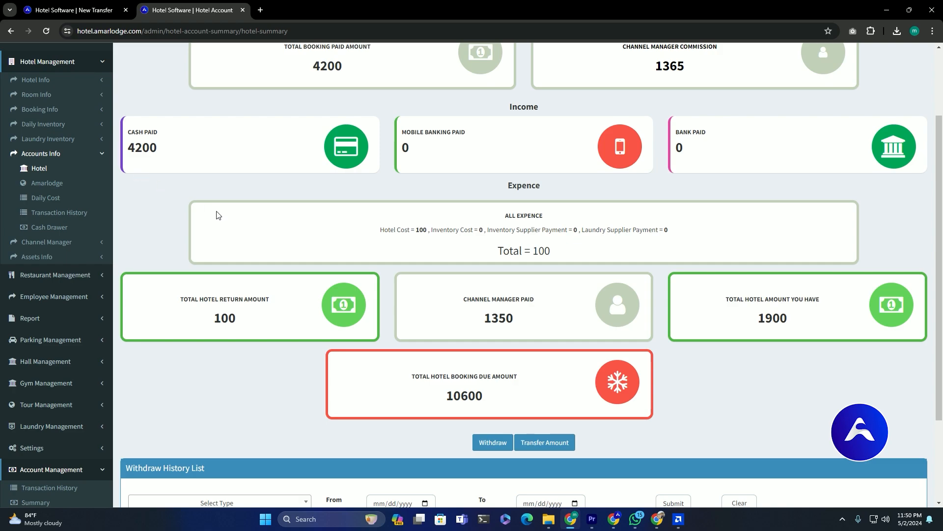
left_click_drag(377, 238, 421, 234)
scroll(246, 279, "down", 3)
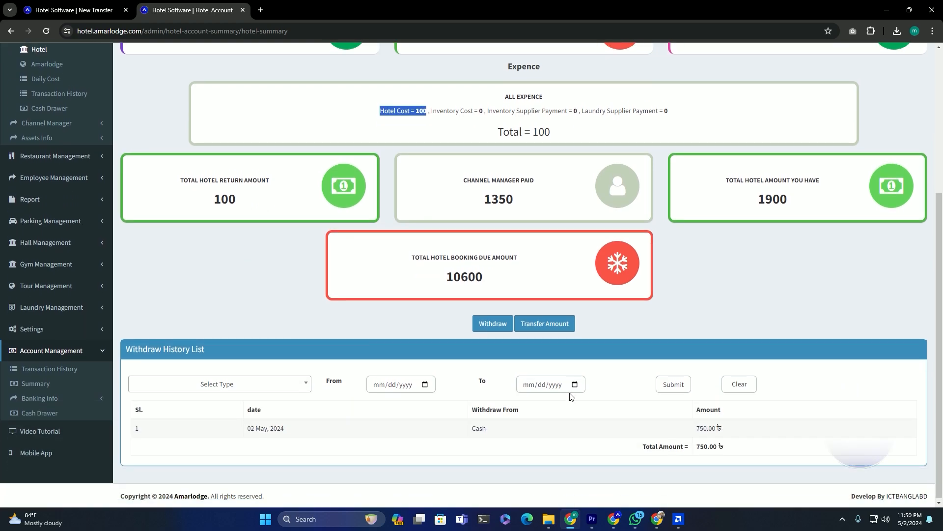
left_click_drag(696, 427, 722, 424)
scroll(742, 292, "up", 3)
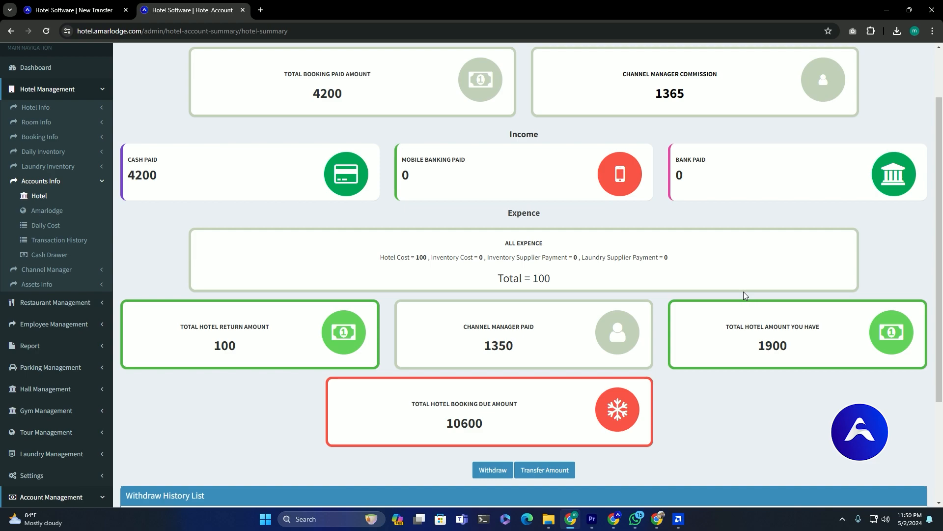
left_click_drag(470, 350, 524, 353)
left_click_drag(237, 346, 217, 346)
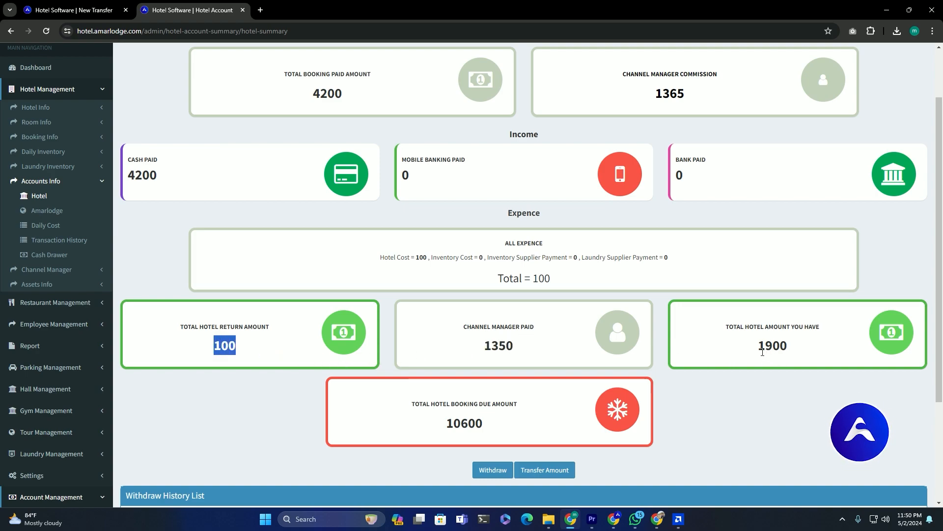
left_click_drag(759, 350, 796, 353)
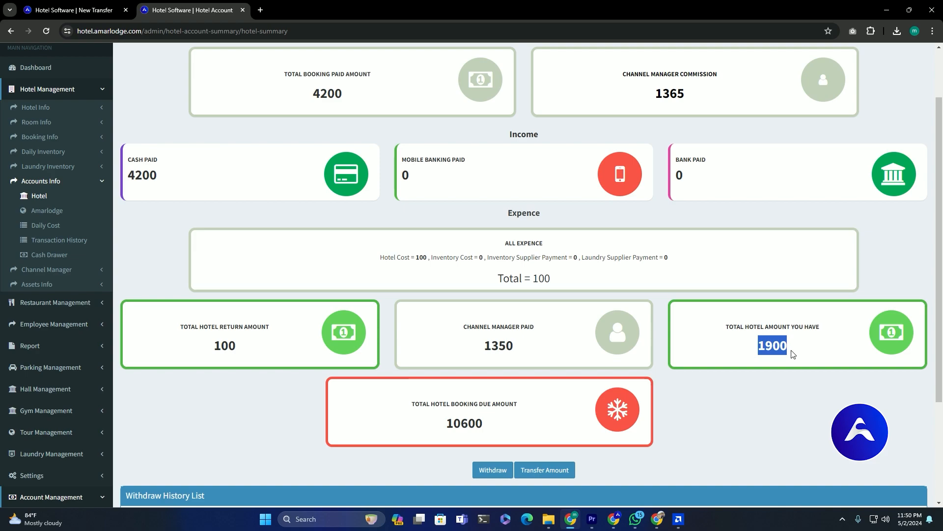
left_click(693, 179)
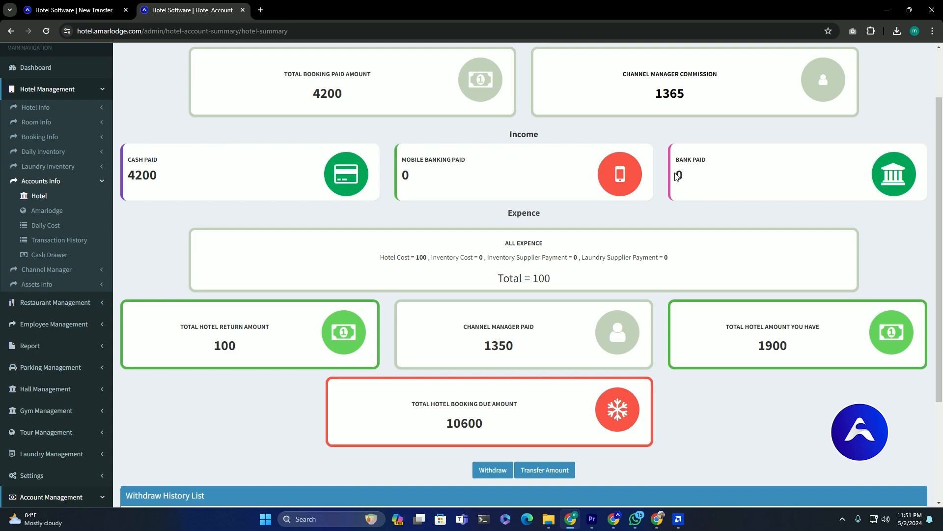
scroll(677, 176, "up", 2)
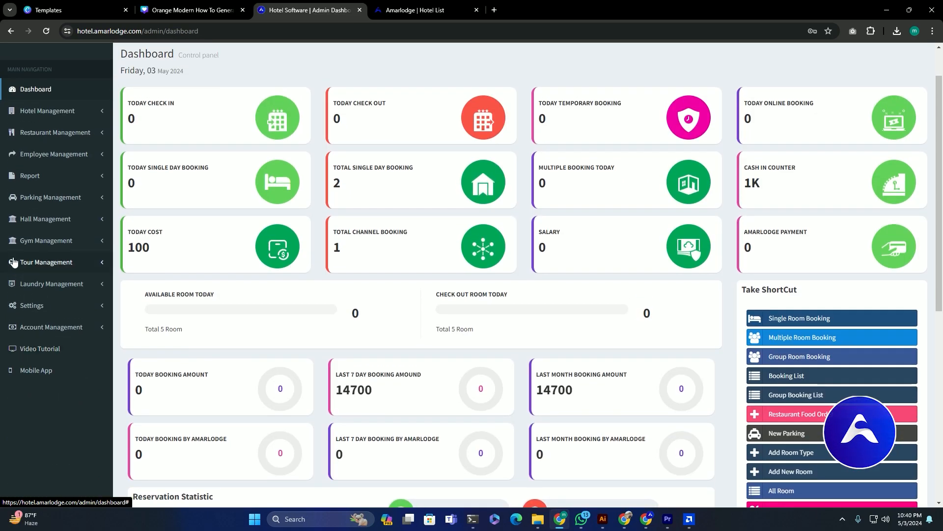
- Check Default Bank at 900 in the account summary, then open the bank account list
scroll(20, 261, "down", 3)
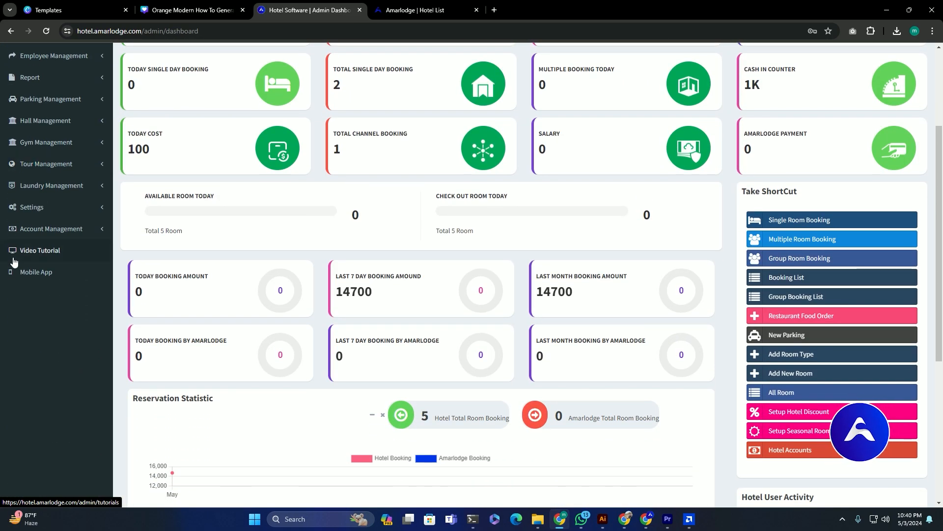
left_click(55, 230)
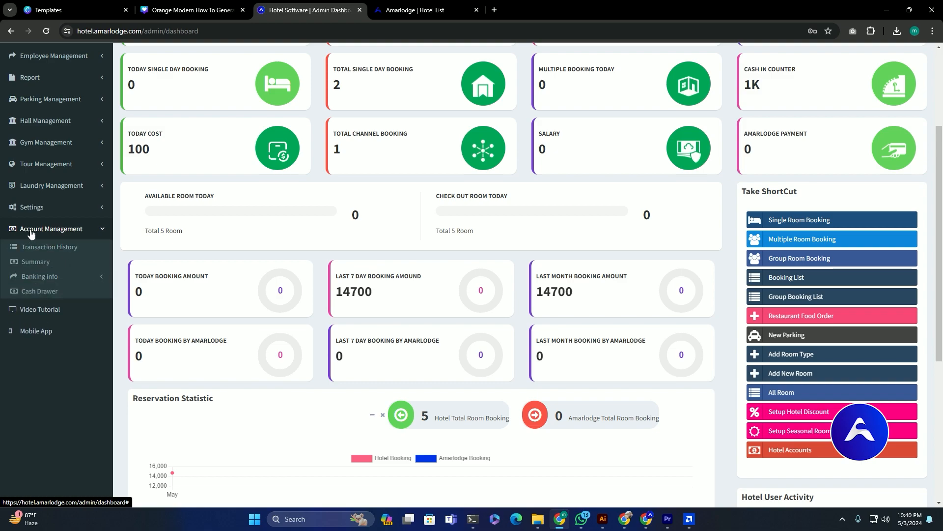
left_click(51, 265)
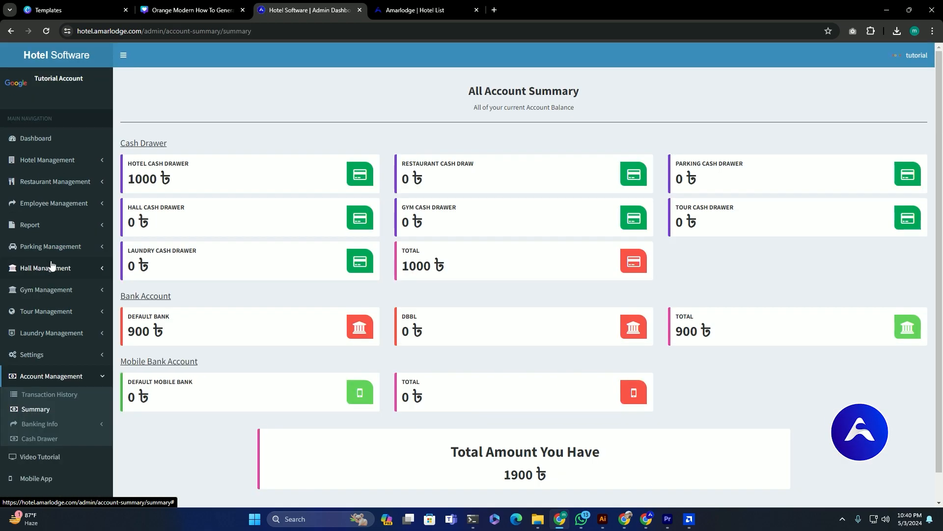
left_click_drag(172, 331, 127, 332)
scroll(59, 373, "down", 2)
left_click(68, 400)
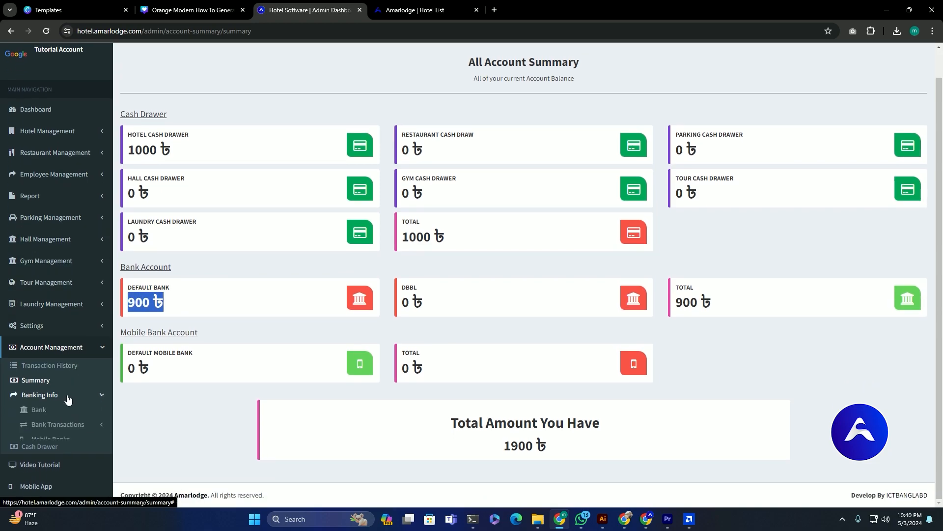
left_click(61, 414)
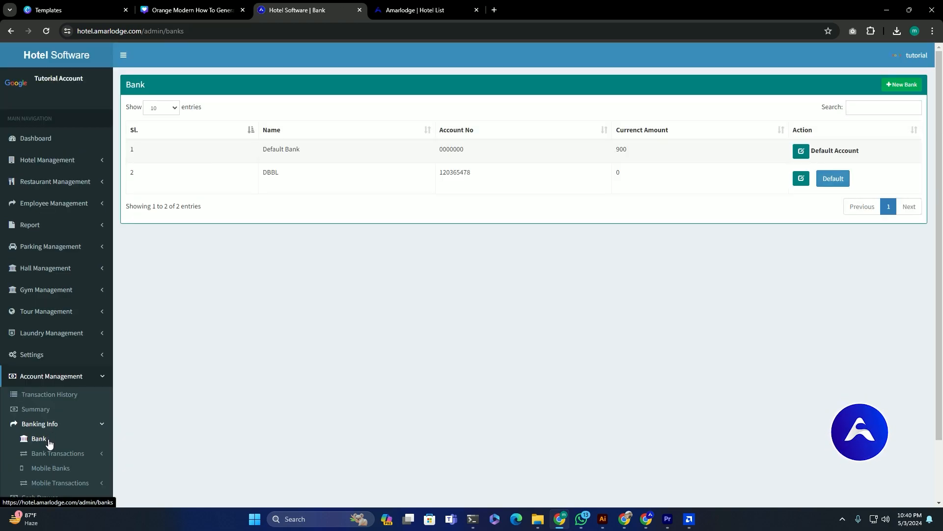
- Open the Mobile Banks list to reach the Amarlodge account summary, where every balance is 0
scroll(49, 442, "down", 1)
left_click(49, 422)
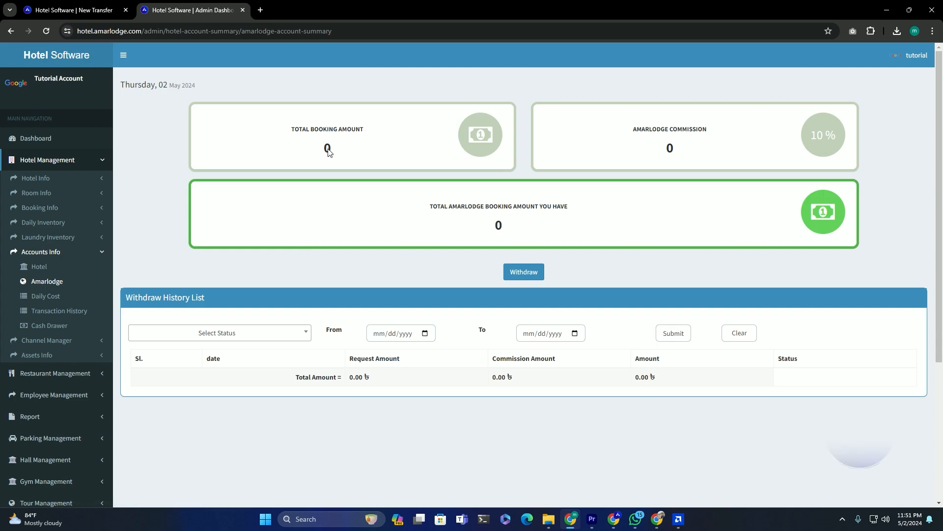
- Check Amarlodge's zero booking amount and 10% commission, then view Daily Cost totalling 100
double_click(344, 152)
double_click(669, 148)
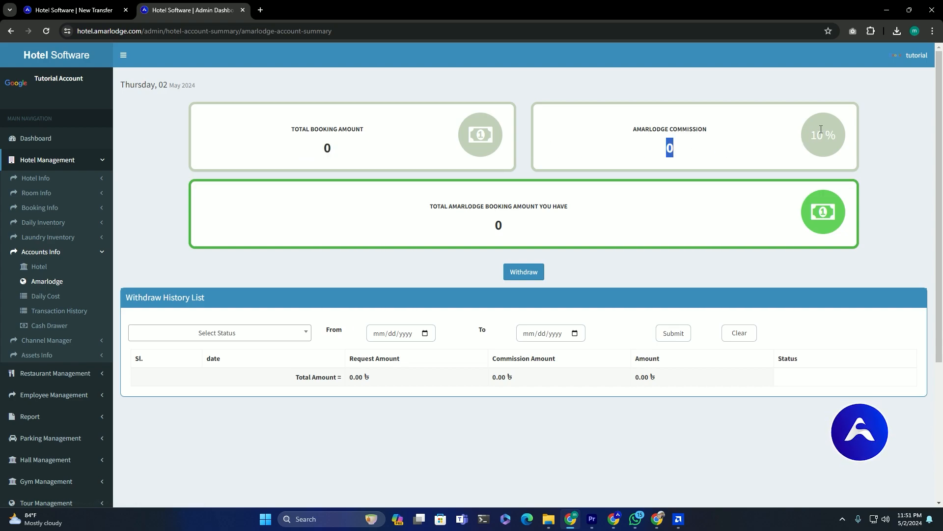
left_click_drag(818, 135, 830, 148)
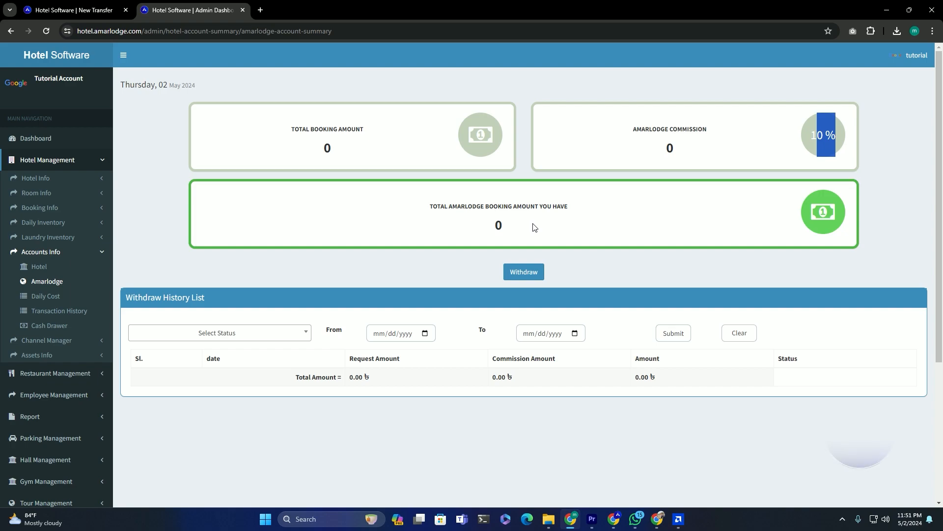
double_click(499, 226)
left_click(480, 232)
double_click(426, 257)
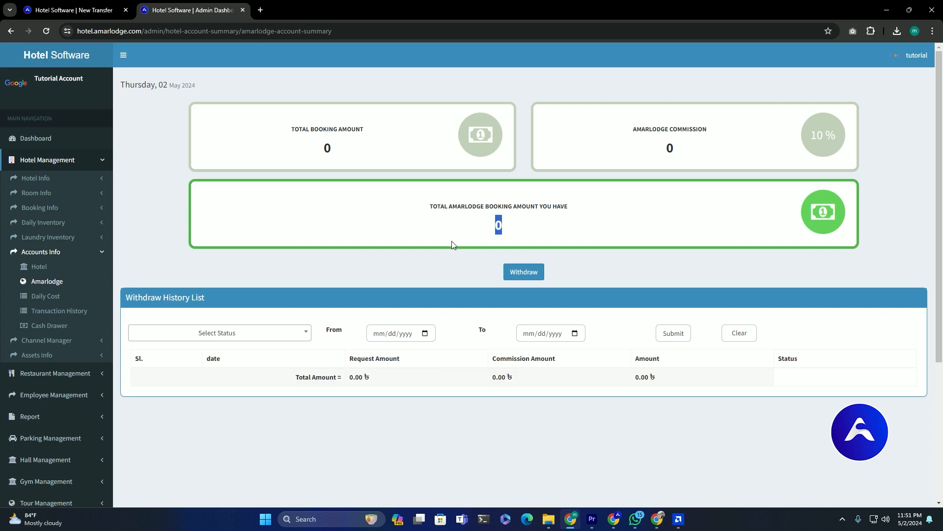
left_click(45, 296)
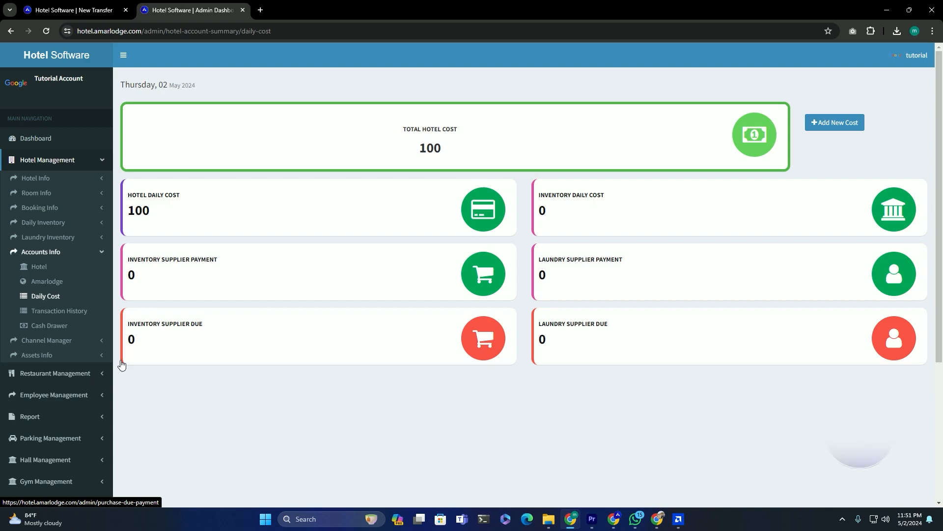
double_click(430, 150)
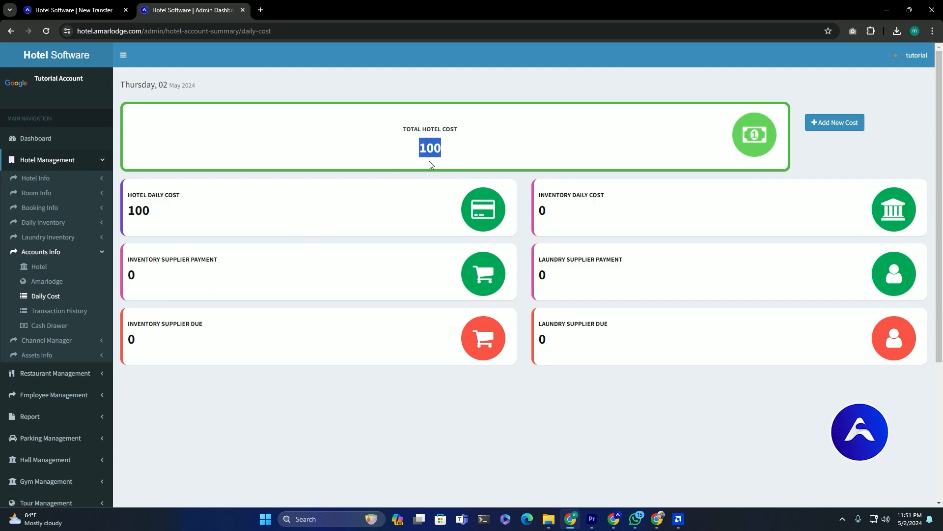
left_click_drag(618, 201, 550, 199)
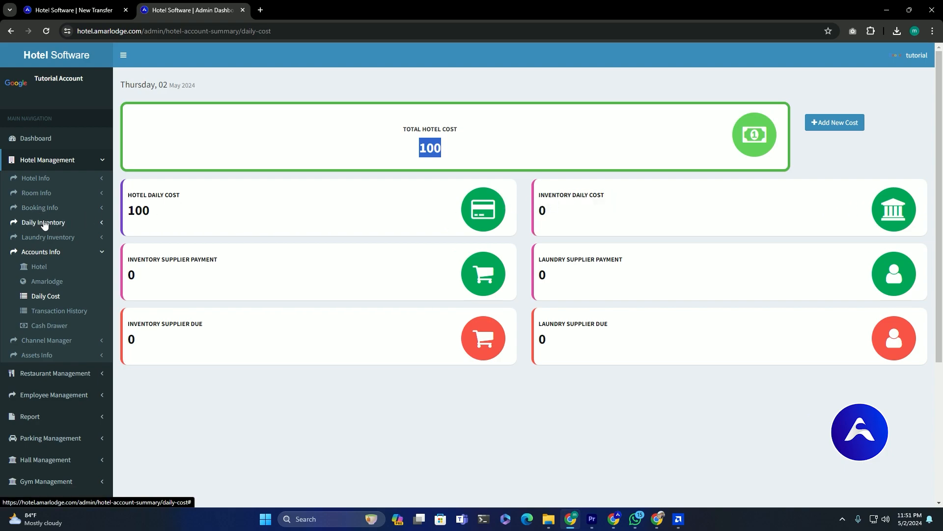
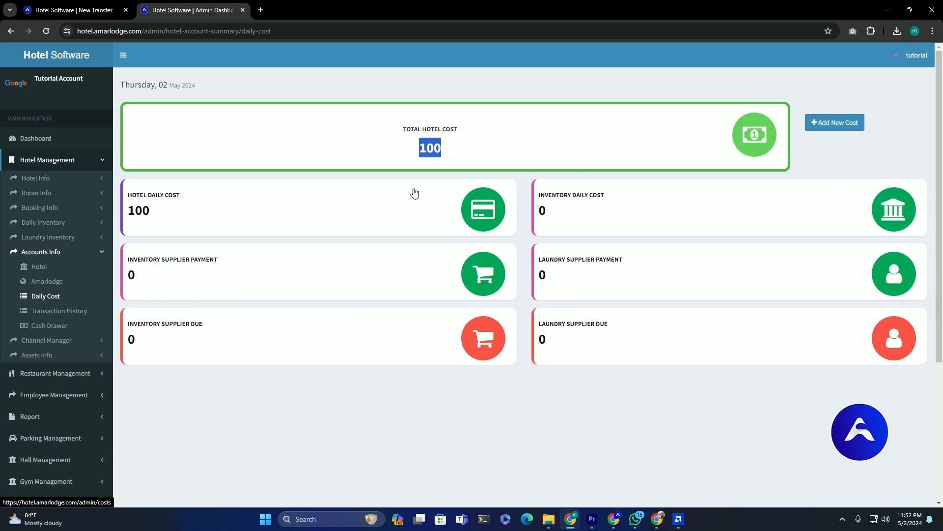
- Open Transaction History and highlight the seven cash transactions dated 02 May, 2024
left_click(45, 310)
left_click_drag(219, 161, 250, 160)
left_click_drag(322, 163, 827, 290)
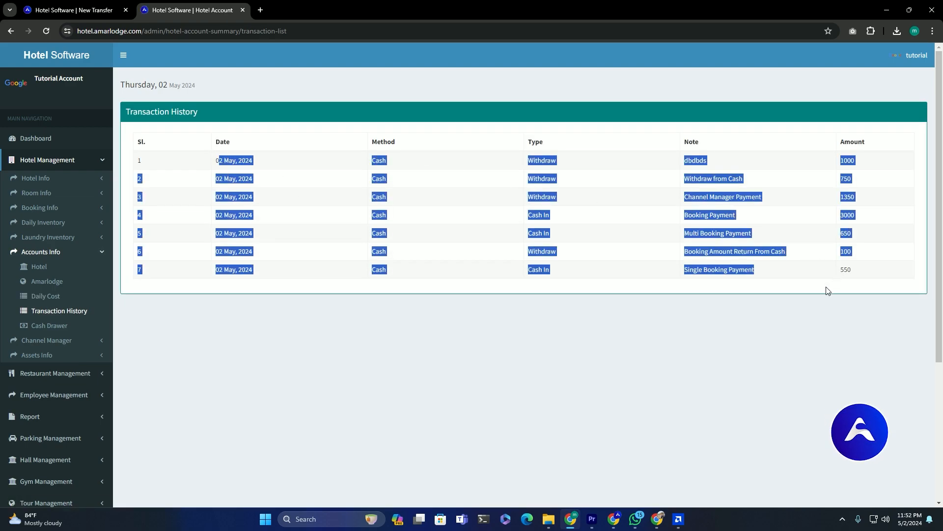
- Highlight the Cash In and Withdraw entries in the transaction history table
left_click(752, 254)
left_click_drag(533, 215, 547, 217)
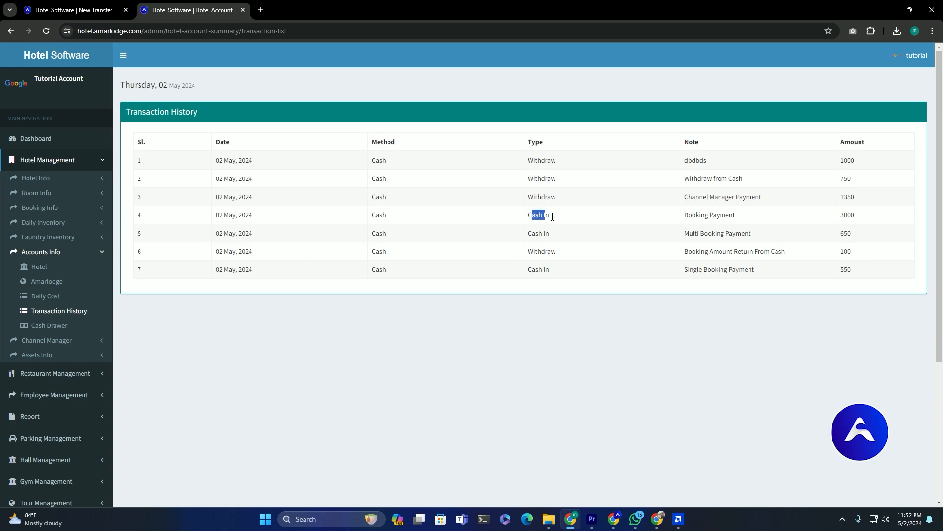
left_click_drag(557, 180, 527, 183)
- Open the Cash Drawer list and check its current amount of 1000
left_click(49, 325)
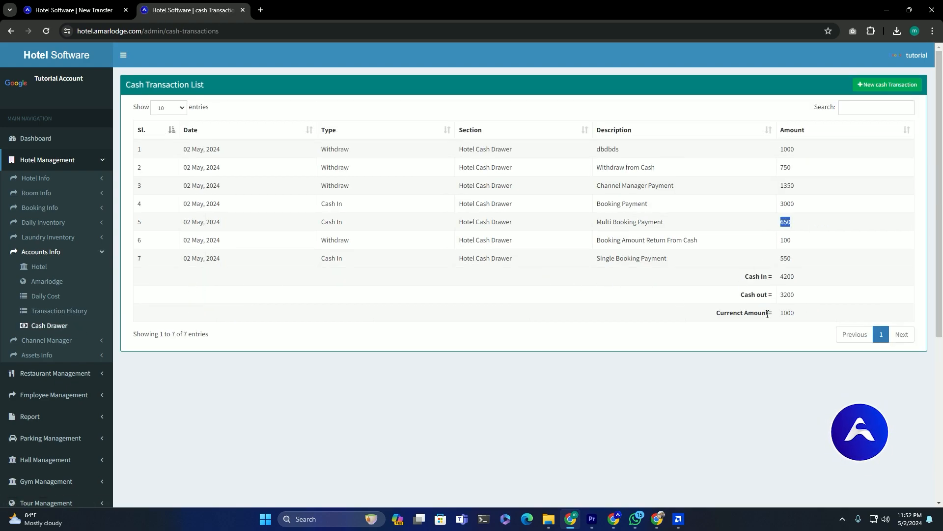
left_click_drag(783, 313, 798, 318)
left_click(804, 323)
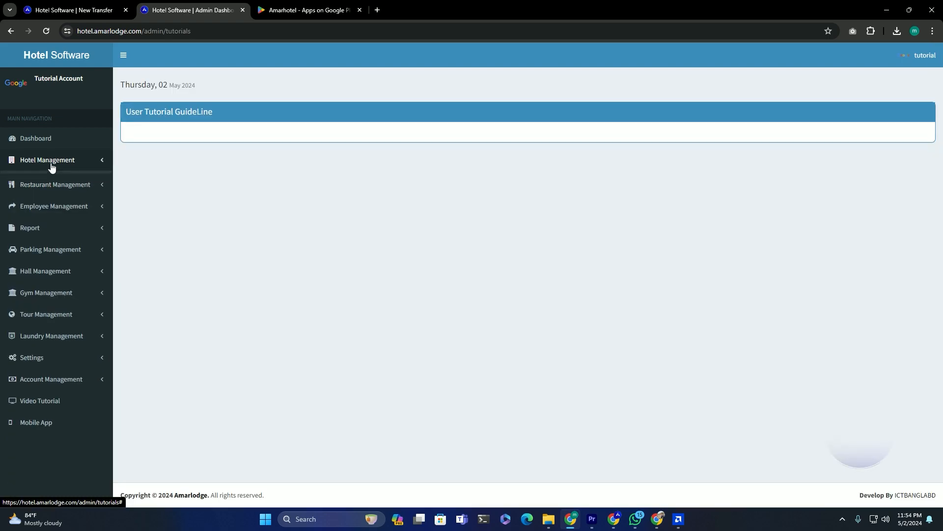
- Open the New Hotel Discount form under Hotel Info > Hotel Discounts
left_click(52, 166)
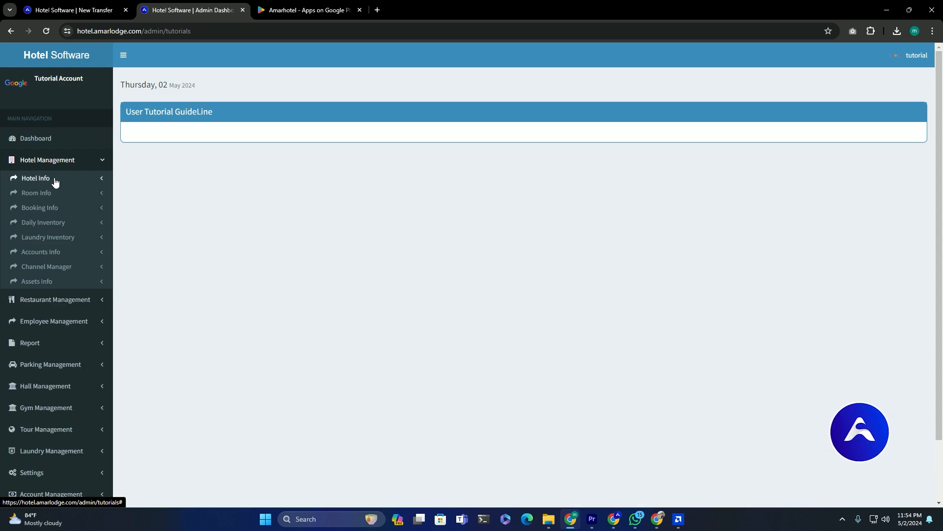
left_click(55, 182)
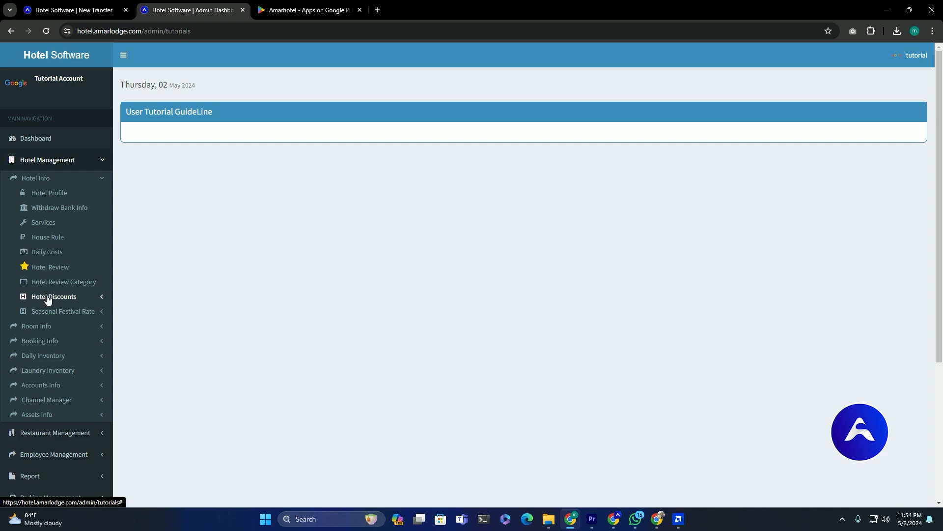
left_click(49, 297)
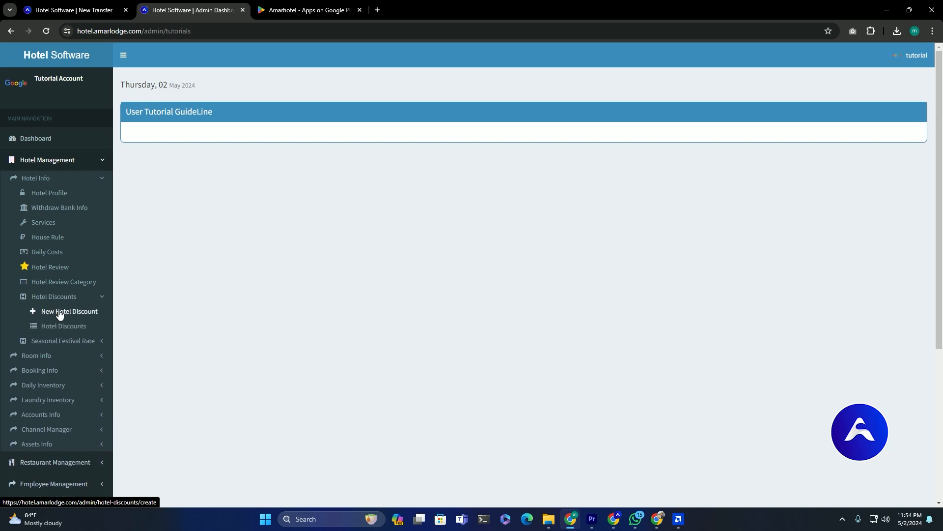
left_click(58, 311)
- Save a hotel discount of 50 from 2 May to 31 May 2024
left_click(237, 142)
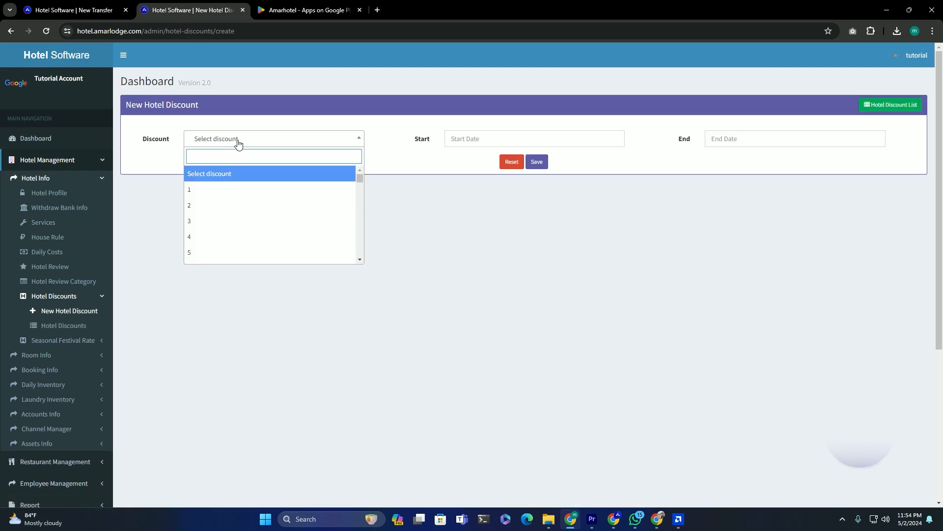
type("50")
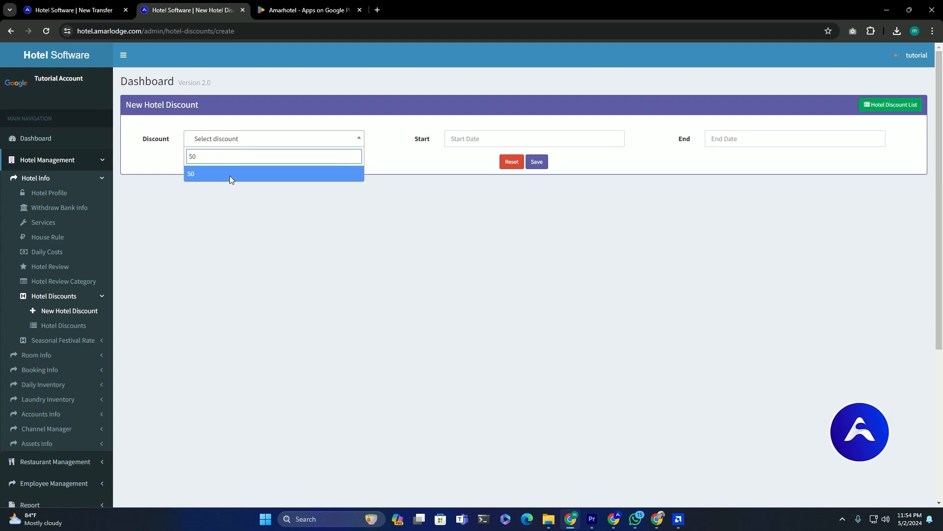
left_click(229, 175)
left_click(465, 143)
left_click(523, 192)
left_click(743, 139)
left_click(797, 242)
left_click(543, 163)
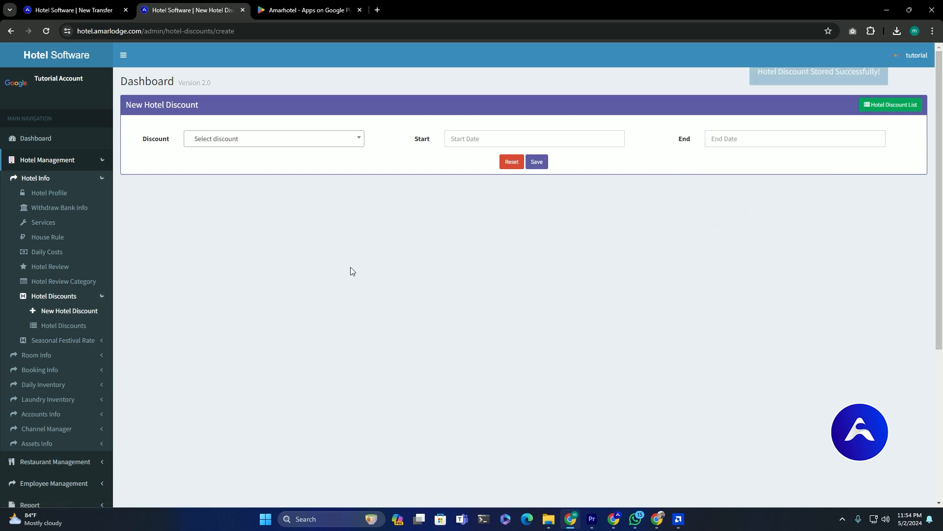
left_click(56, 6)
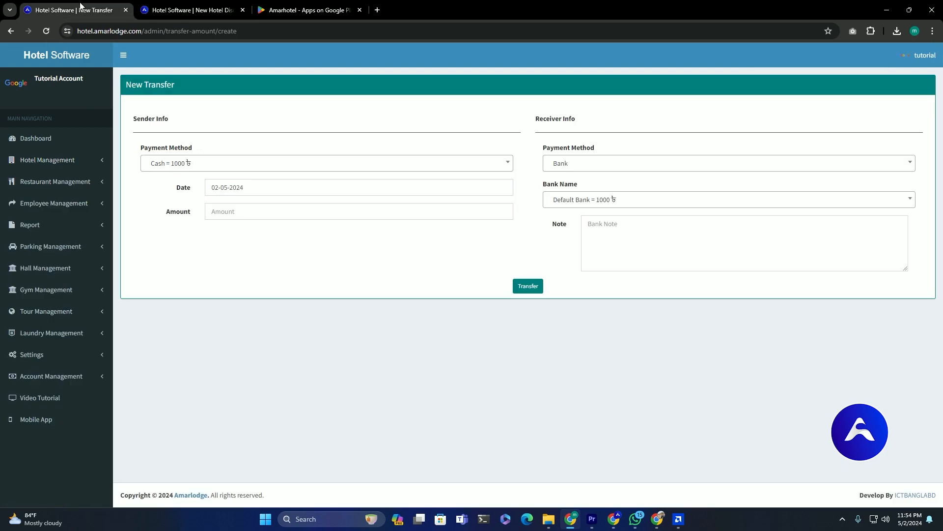
- Open room 101's check-in/reservation form from Single Room Booking
left_click(74, 166)
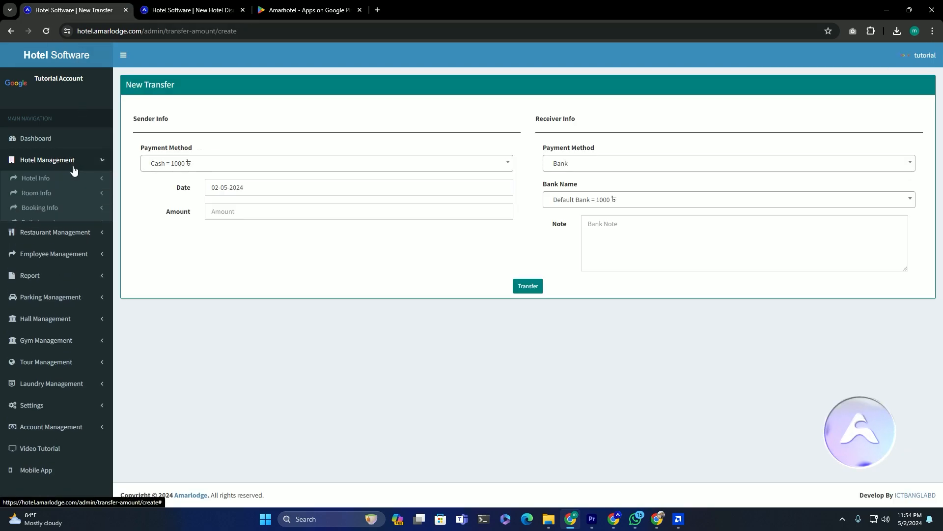
left_click(66, 209)
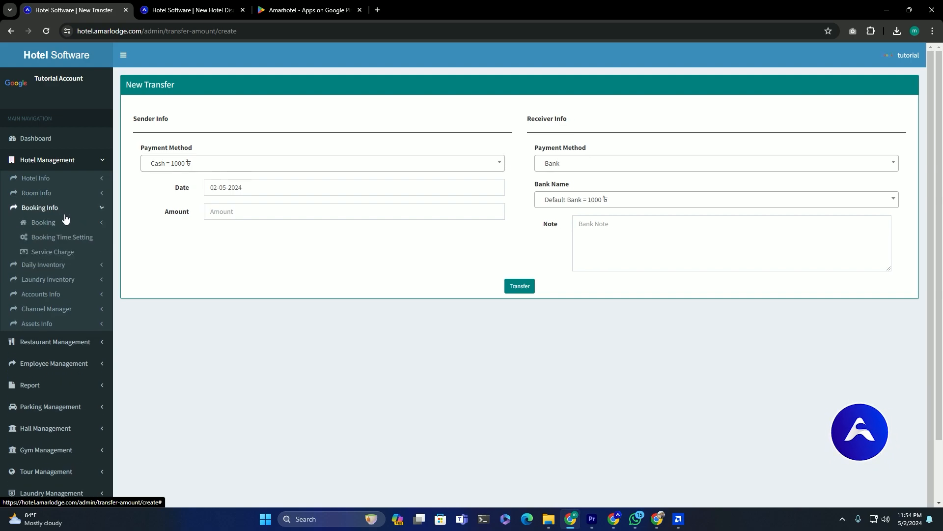
left_click(68, 225)
left_click(72, 237)
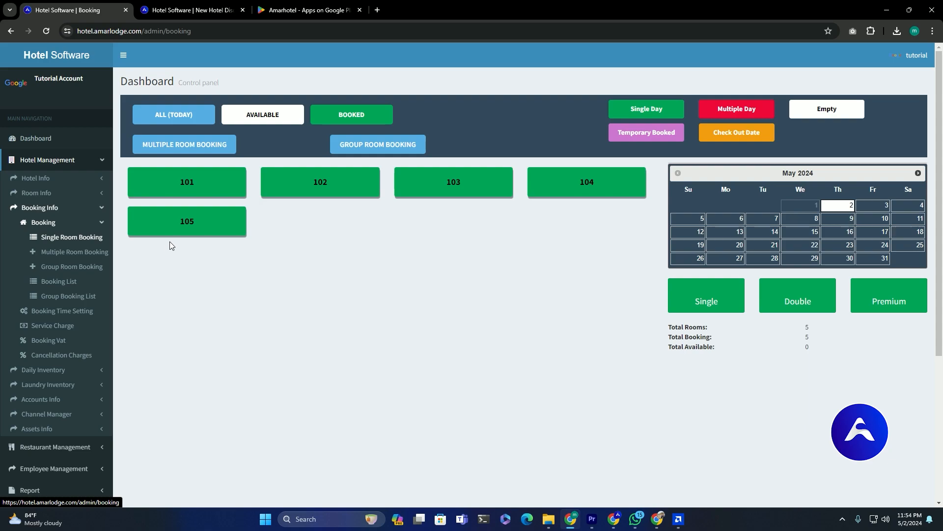
mouse_move(206, 206)
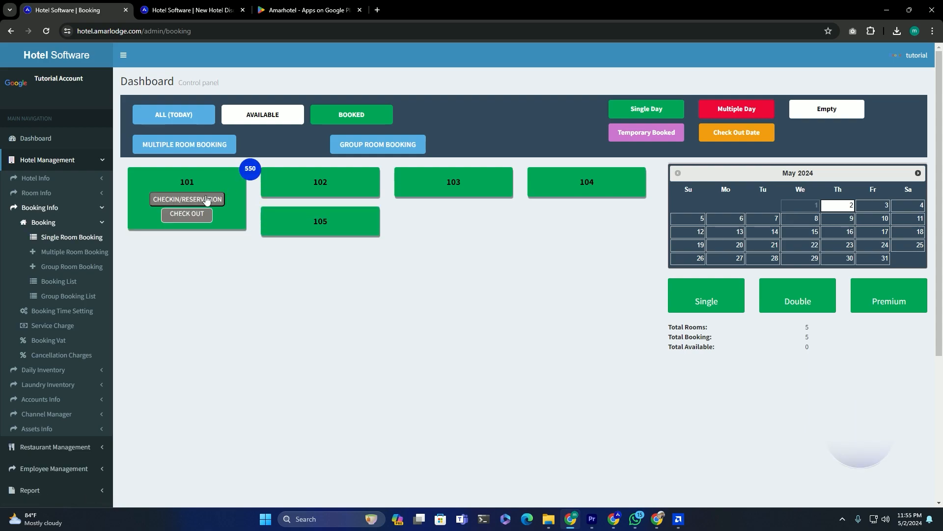
left_click(207, 199)
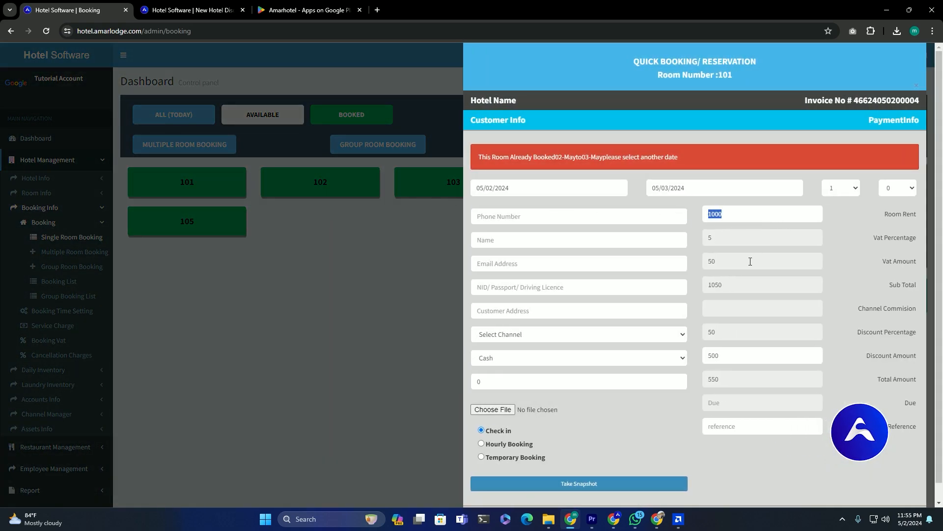
- Review room 101's figures: VAT 50, sub total 1050, discount 500, total 550
left_click_drag(727, 267, 701, 265)
left_click_drag(745, 288, 705, 287)
left_click_drag(736, 359, 704, 359)
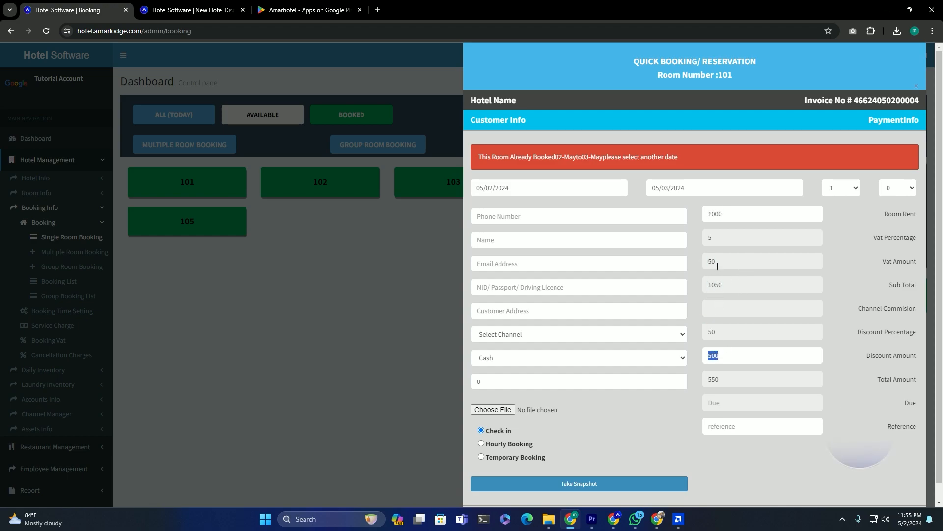
left_click(708, 355)
left_click_drag(721, 380, 710, 383)
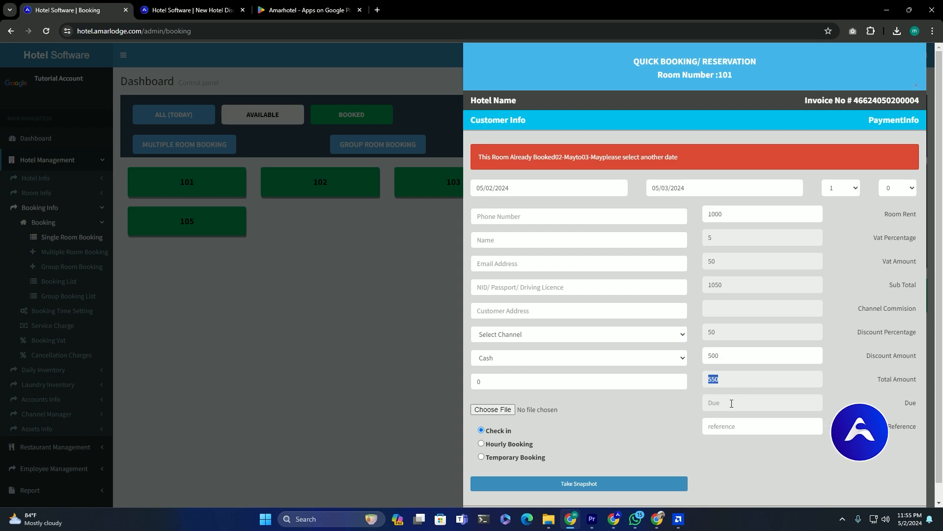
- Close the booking form and open a new Seasonal Festival Rate form
left_click(358, 254)
key("ctrl+Tab")
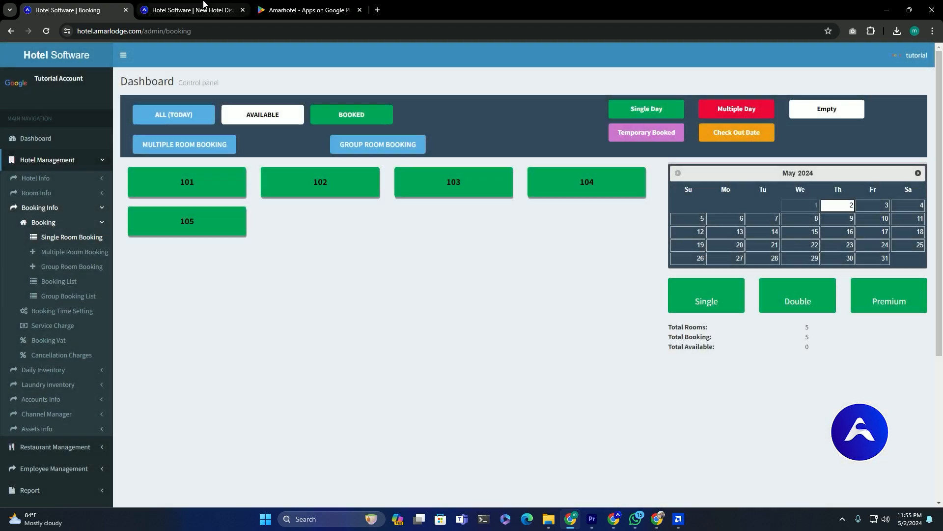
left_click(87, 341)
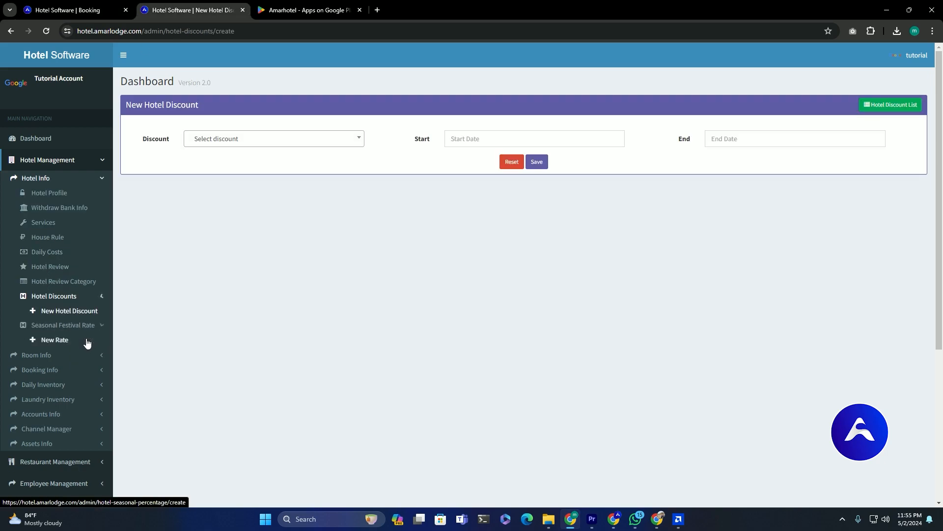
left_click(57, 329)
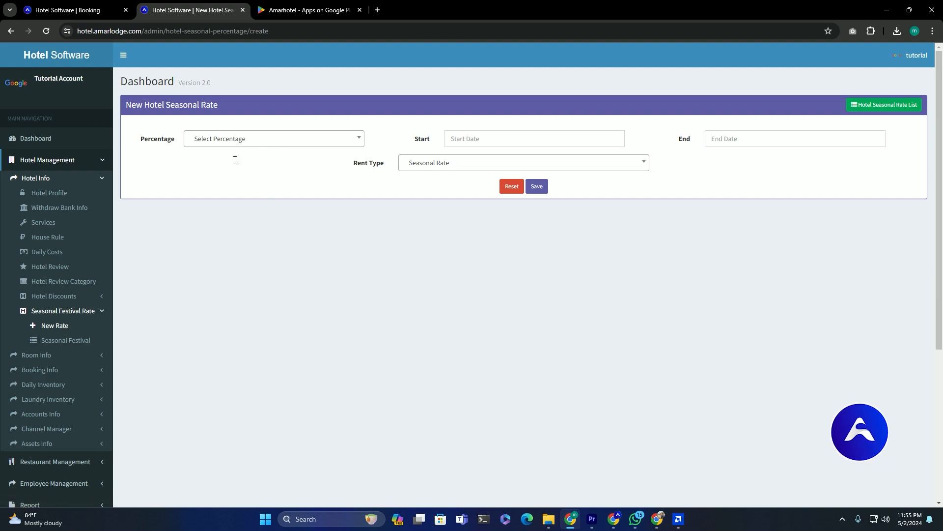
- Save a 50 percent seasonal rate from 01-05-2024 to 31-05-2024
left_click(235, 141)
type("50")
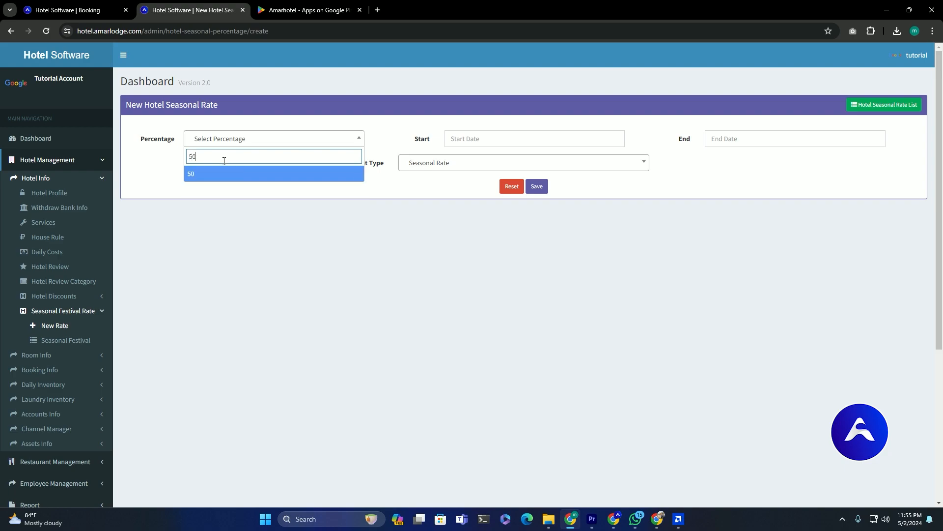
key("Return")
left_click(480, 139)
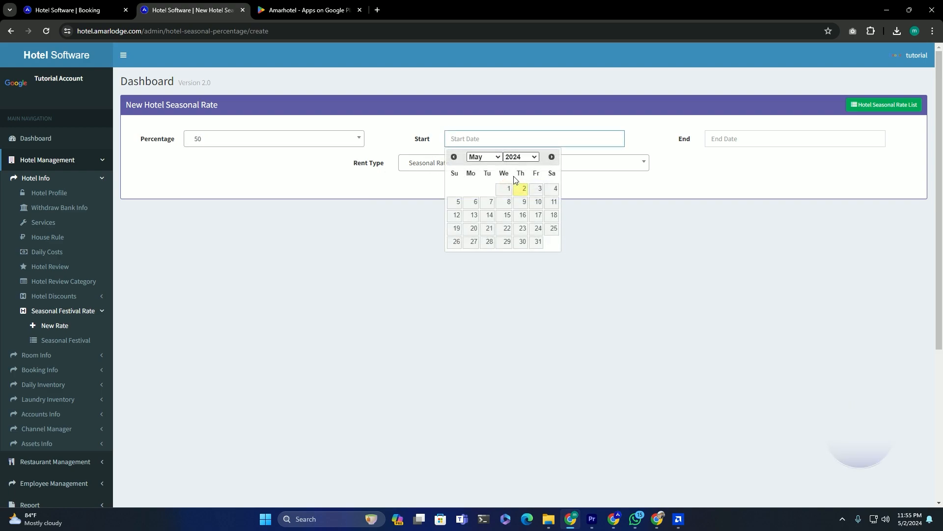
left_click(509, 190)
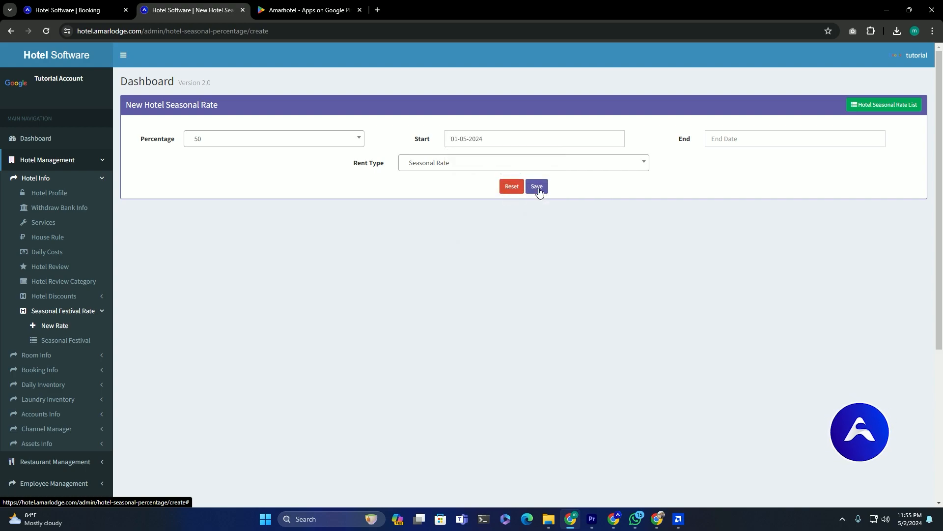
left_click(729, 140)
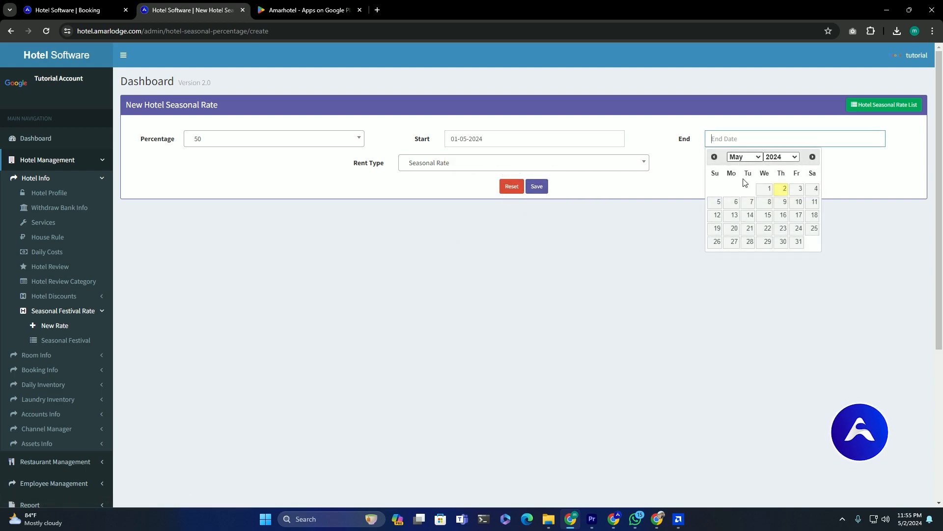
left_click(799, 243)
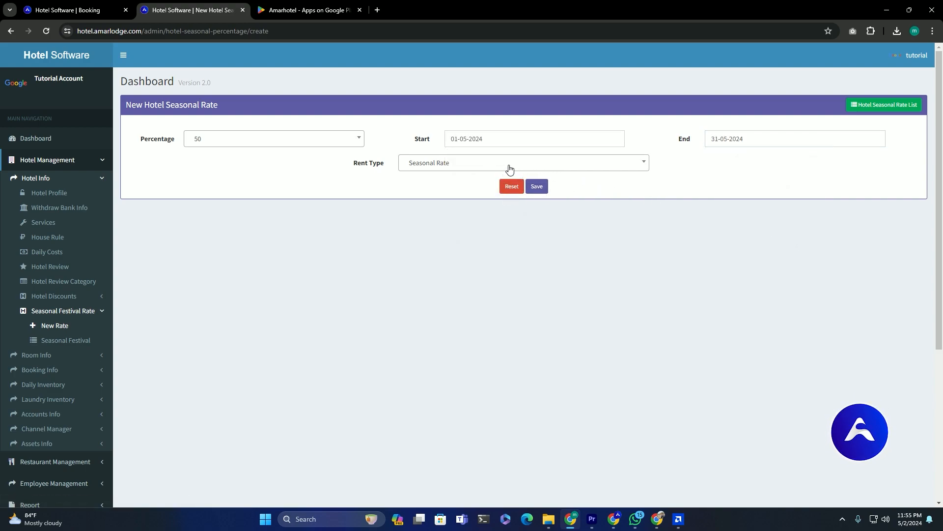
left_click(539, 188)
left_click(73, 10)
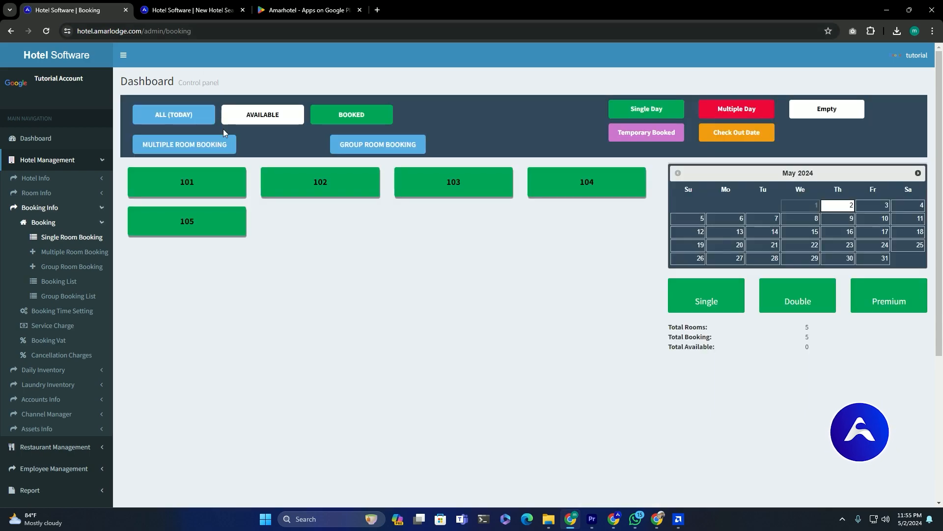
- Open room 101's booking form, now showing a room rent of 1500
mouse_move(227, 192)
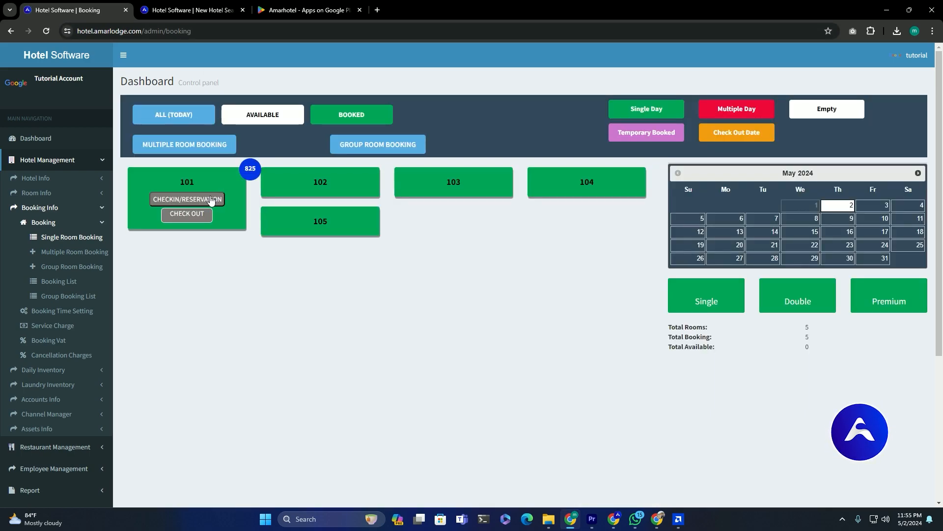
left_click(212, 199)
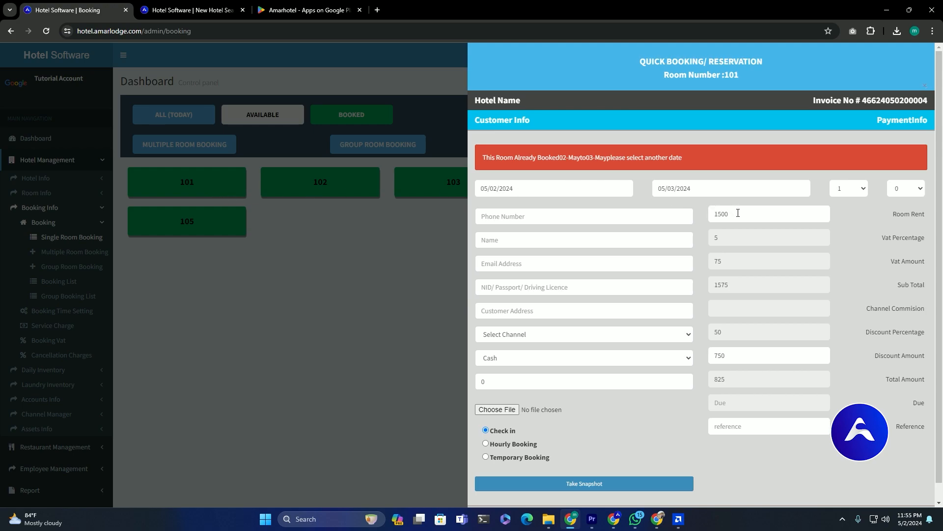
mouse_move(714, 214)
left_mouse_down()
mouse_move(716, 241)
mouse_move(709, 230)
left_mouse_up()
left_click_drag(730, 215, 709, 219)
- Check the 750 discount and 75 VAT, then change room 101's rent to 2500
left_click_drag(755, 352, 717, 337)
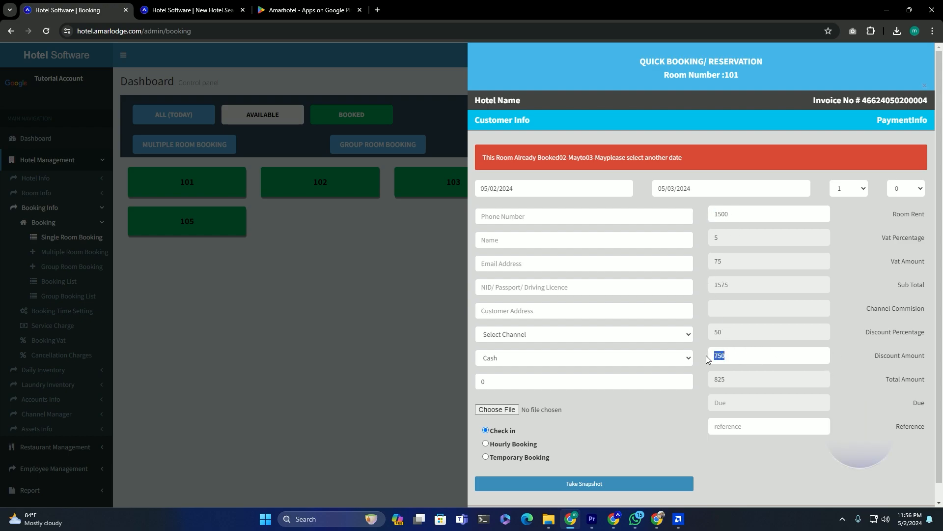
left_click_drag(723, 262, 712, 265)
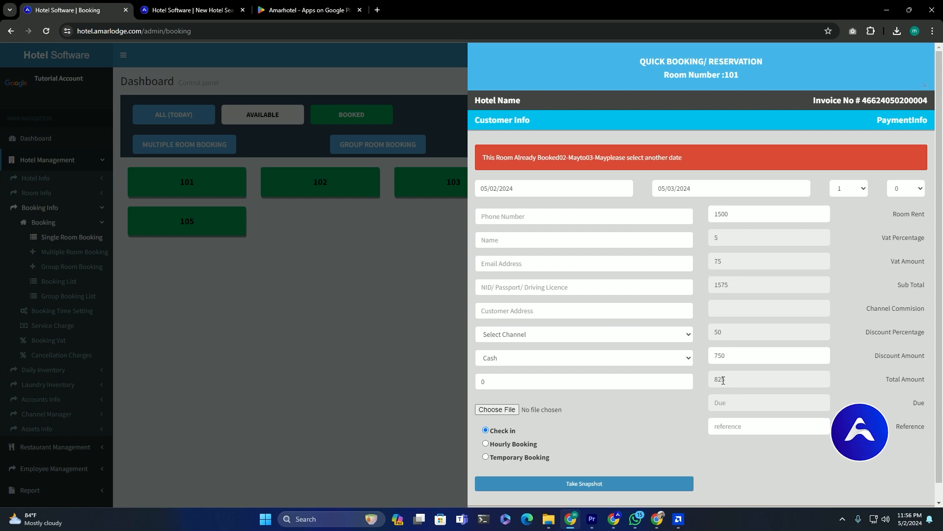
left_click_drag(750, 218, 704, 218)
type("250")
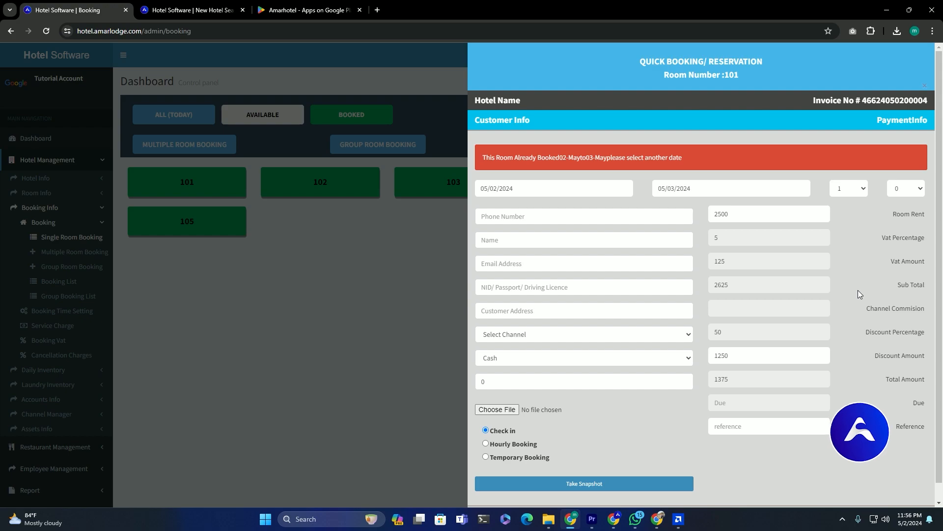
- Delete the 50% entry from the Hotel Discounts list
left_click(376, 267)
left_click(189, 10)
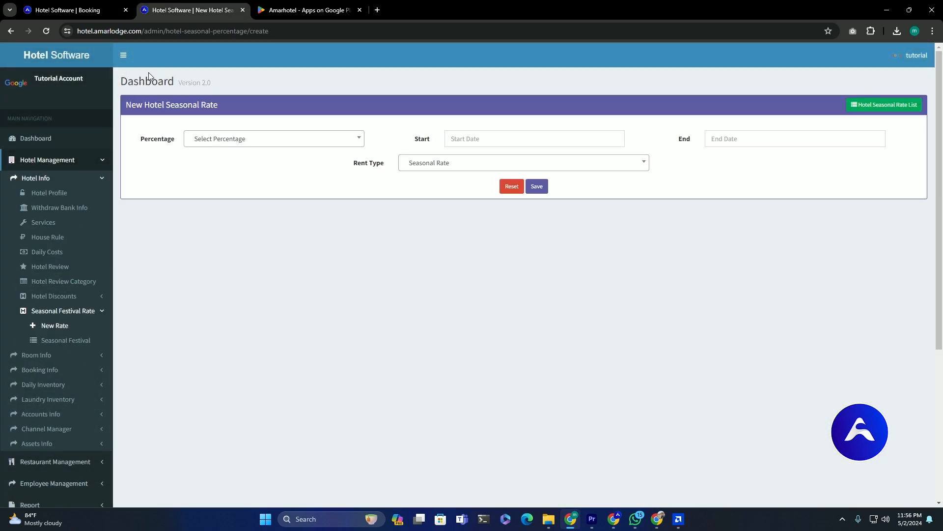
left_click(59, 296)
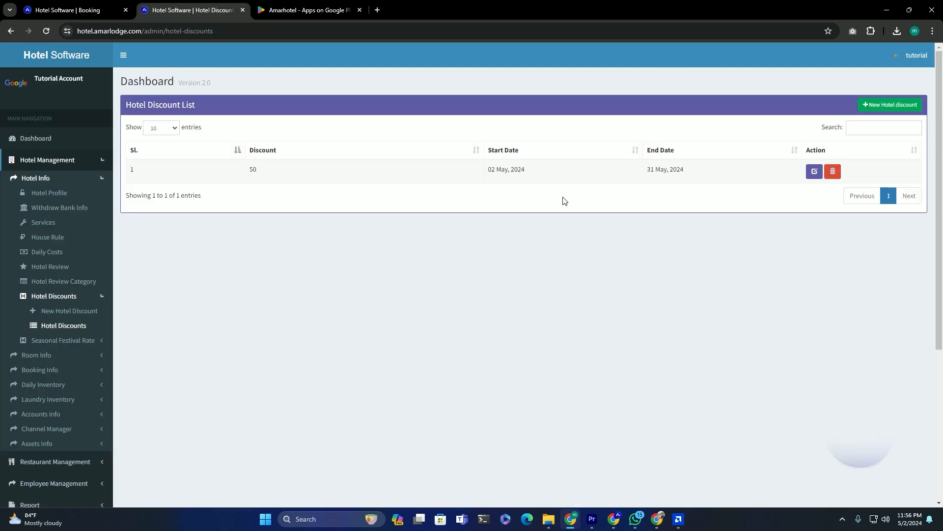
left_click(833, 171)
left_click(515, 89)
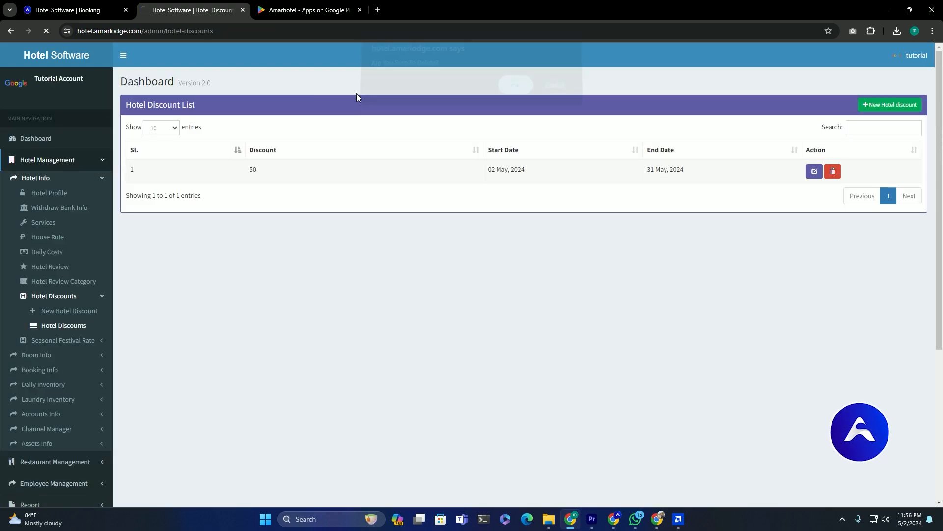
- Reload the room booking dashboard, where room 101 now shows 1575
left_click(74, 9)
left_click(130, 30)
key("Return")
mouse_move(224, 174)
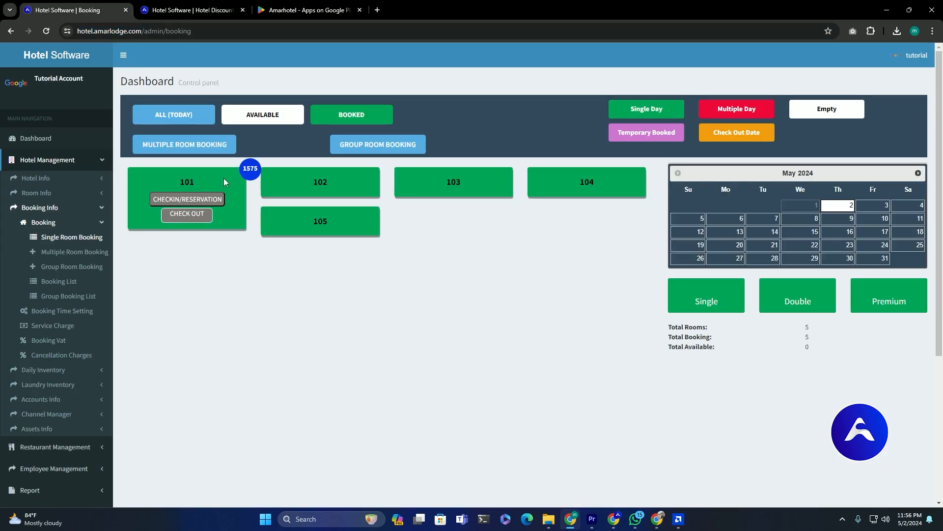
left_click(197, 199)
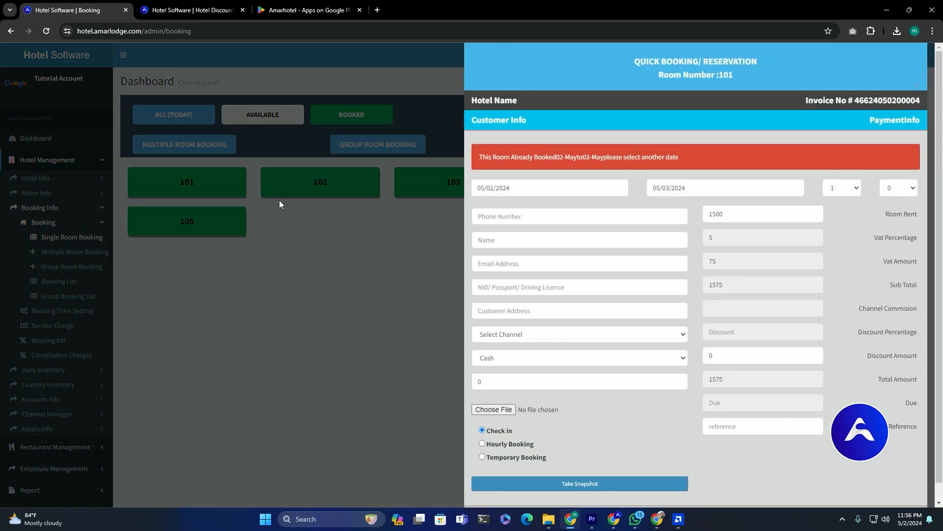
left_click_drag(731, 214, 707, 215)
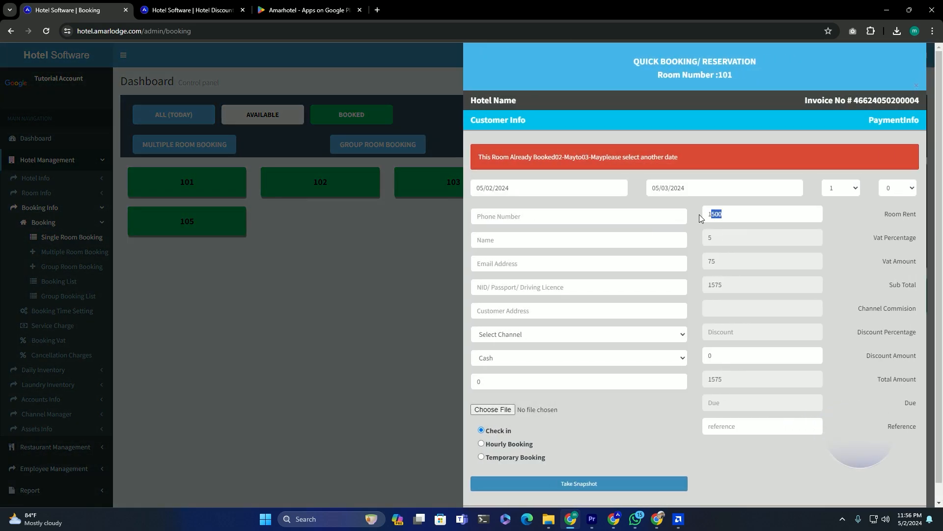
left_click(713, 262)
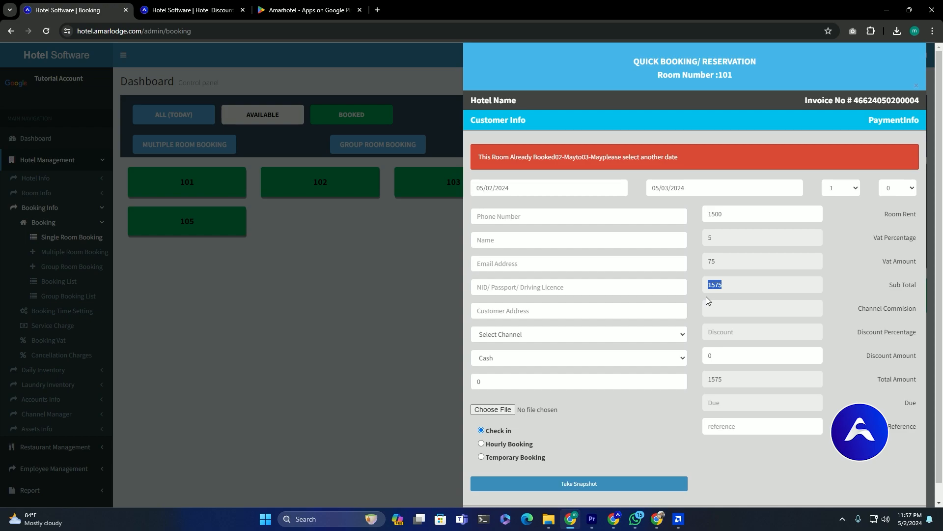
left_click(293, 275)
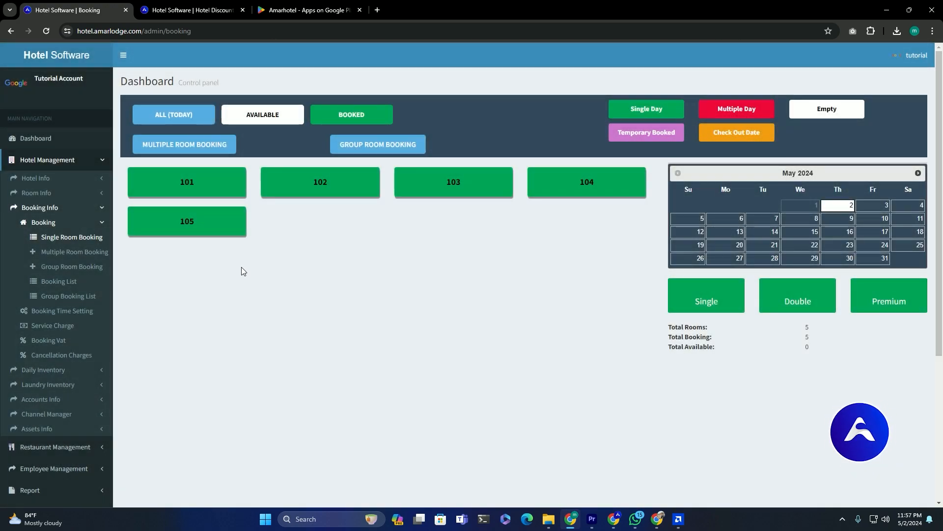
- Mark the four-room booking's checkout as a cancellation and check the 10 cancellation charge rate
left_click(61, 283)
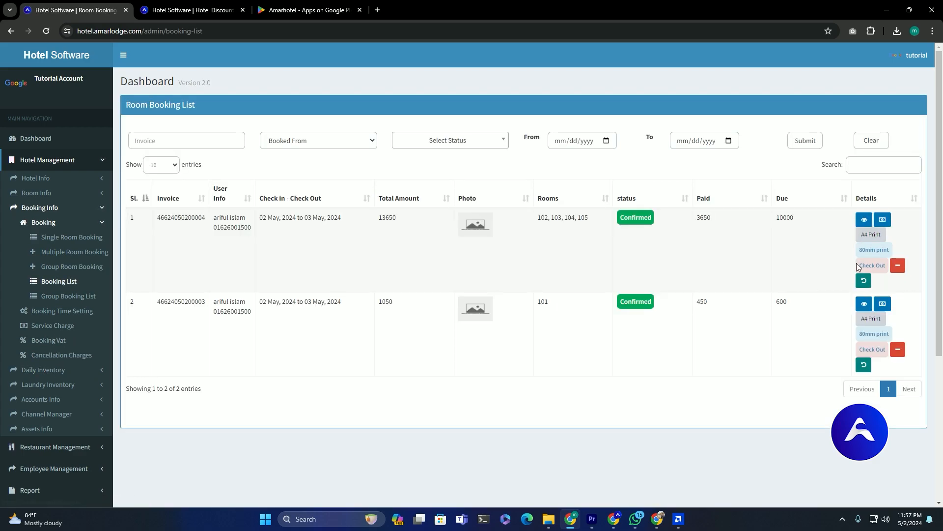
left_click(868, 270)
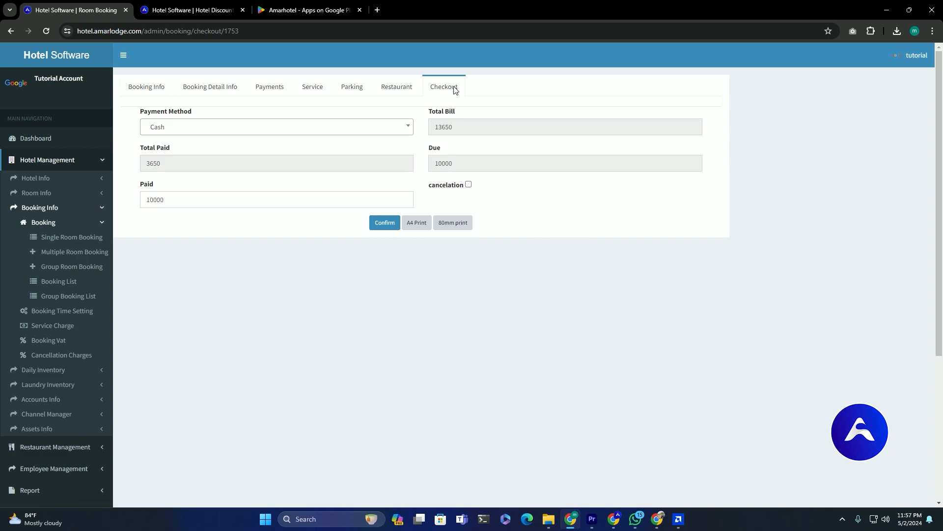
left_click(468, 185)
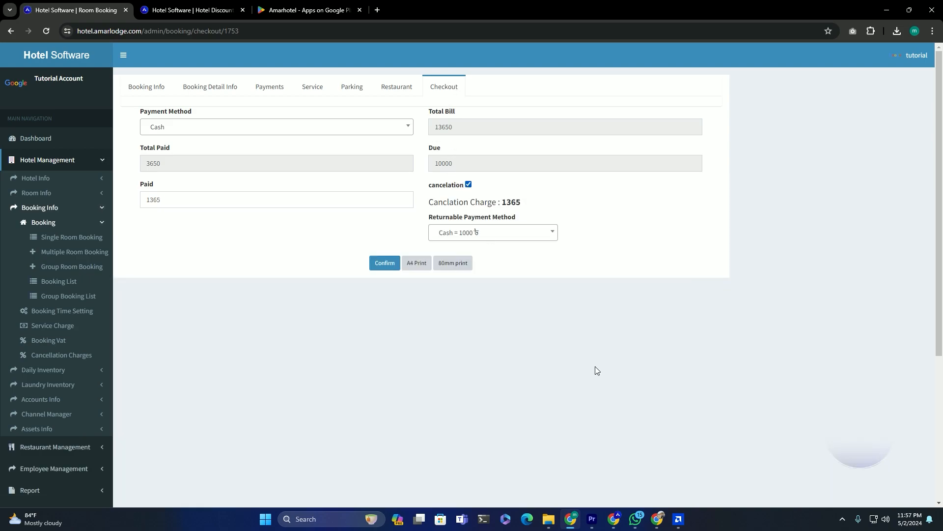
left_click(69, 356)
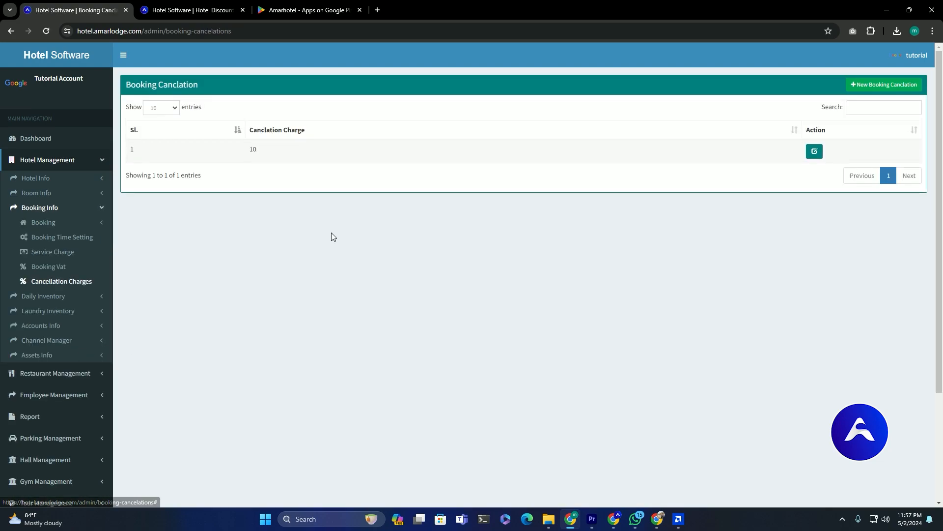
left_click_drag(282, 153, 221, 154)
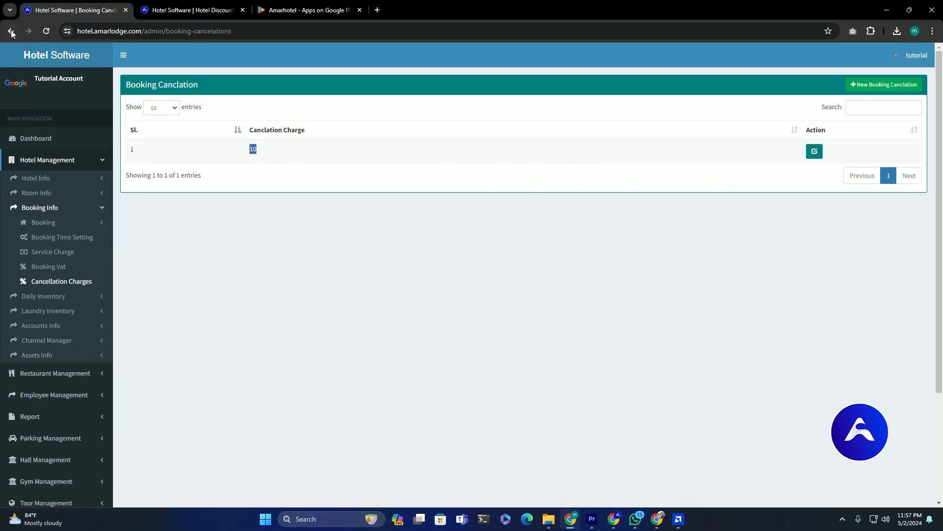
left_click(11, 31)
- Compare with the 13650 booking total and confirm the 1365 cancellation charge at checkout
left_click(468, 185)
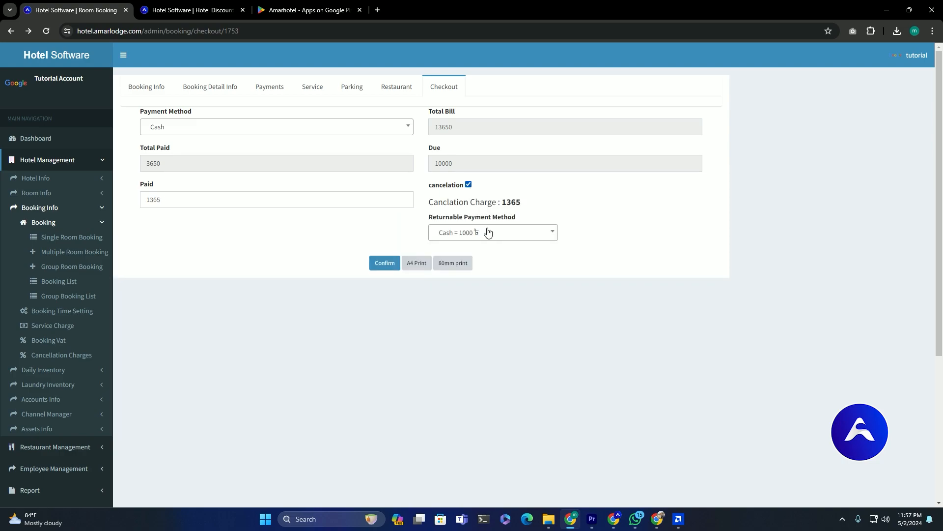
left_click(384, 263)
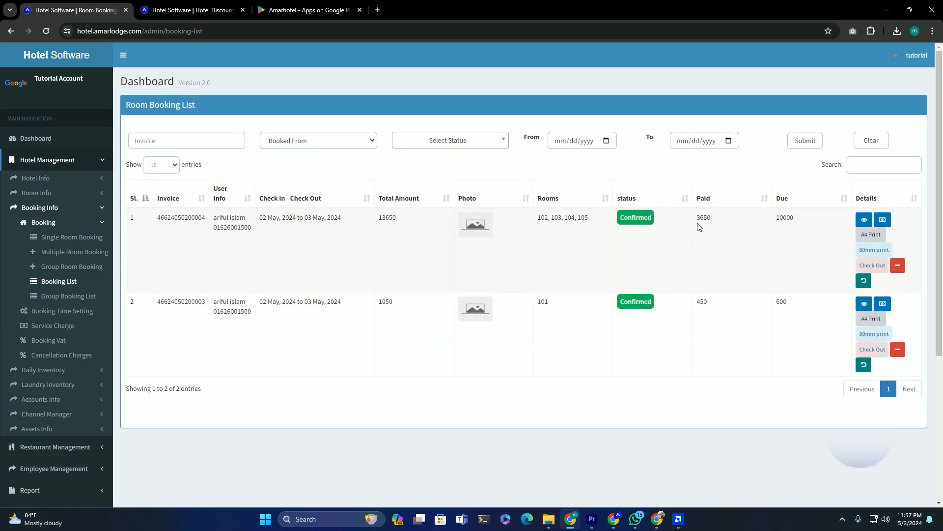
left_click_drag(379, 220, 400, 221)
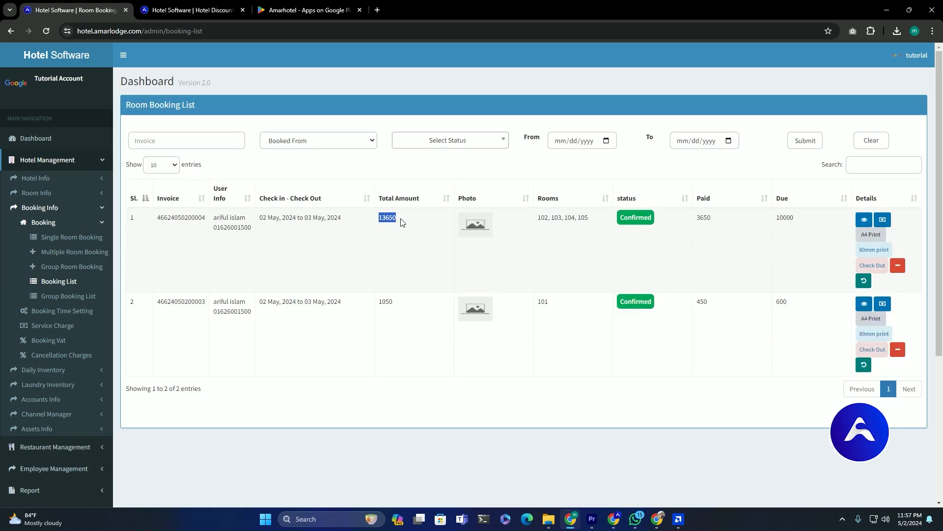
left_click(877, 272)
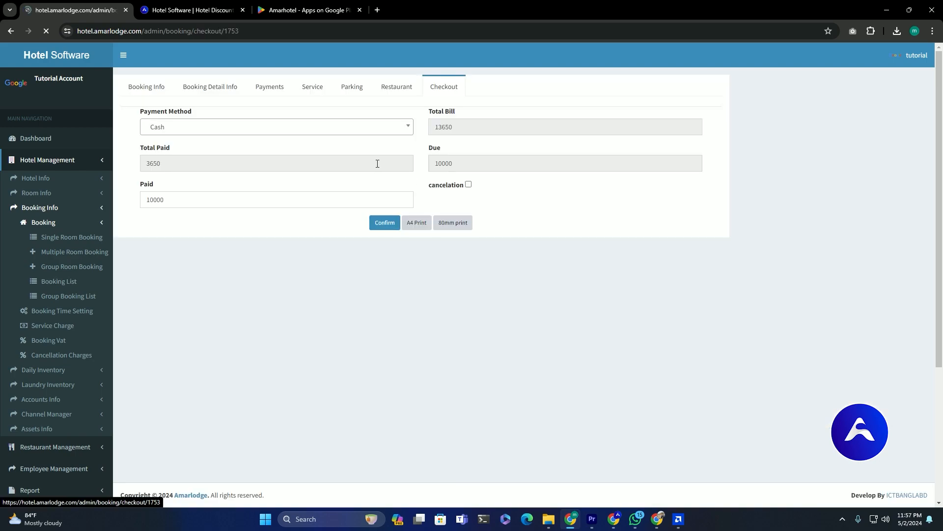
left_click(469, 185)
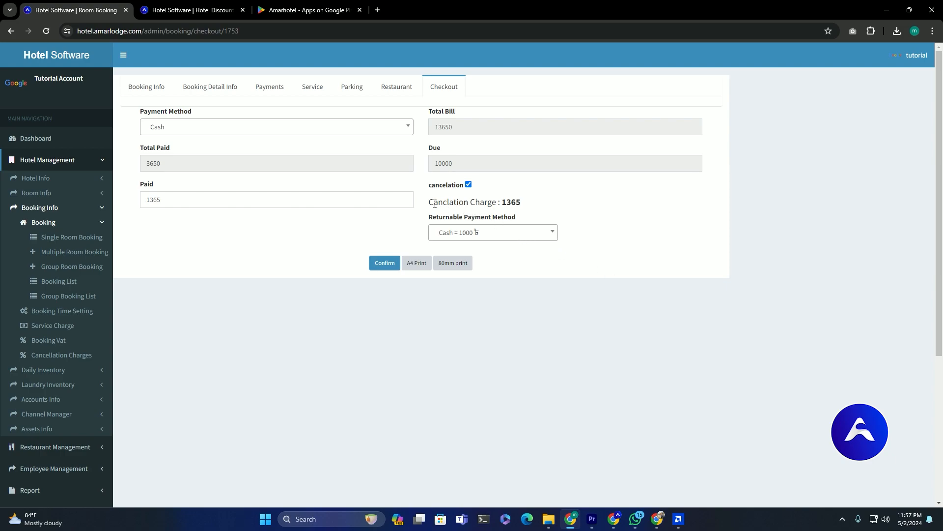
left_click_drag(431, 203, 559, 204)
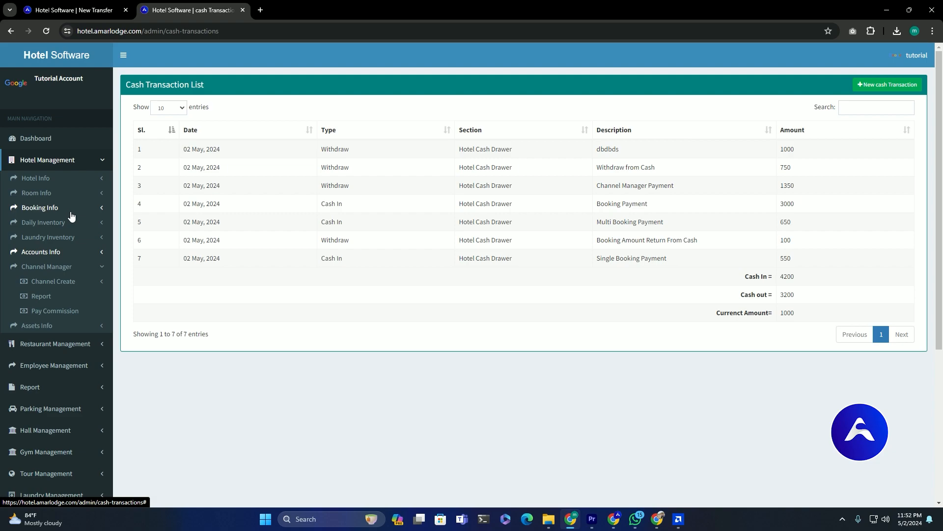
- Expand the Hotel, Booking, Restaurant and Employee management sidebar sections beside the cash transaction list
left_click(65, 343)
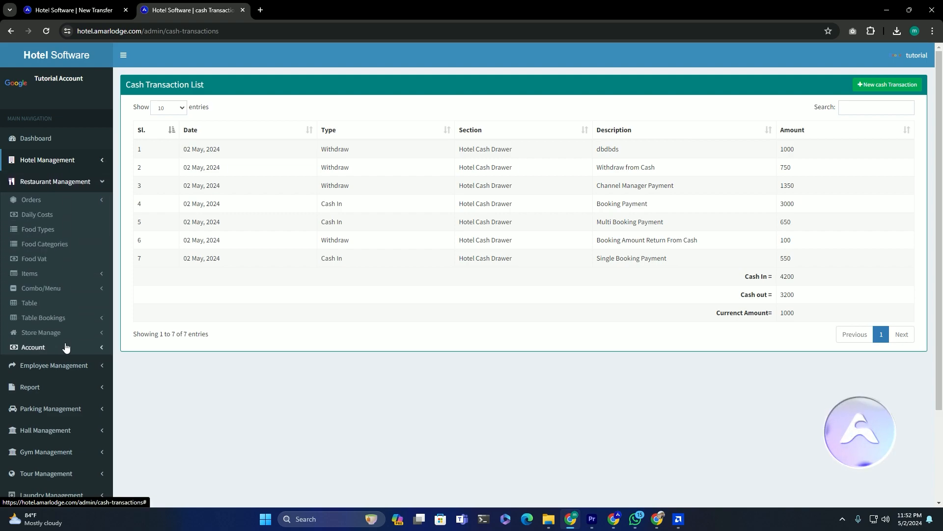
left_click(91, 162)
left_click(81, 208)
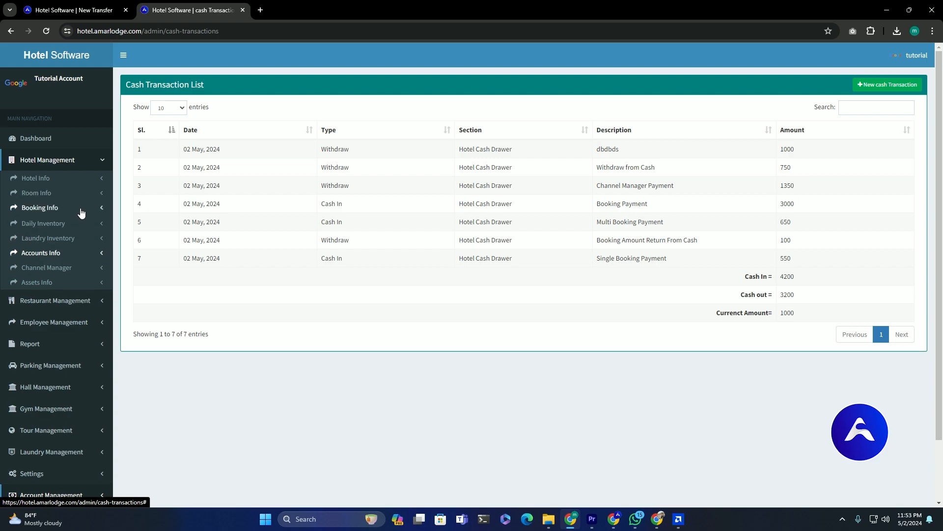
left_click(73, 224)
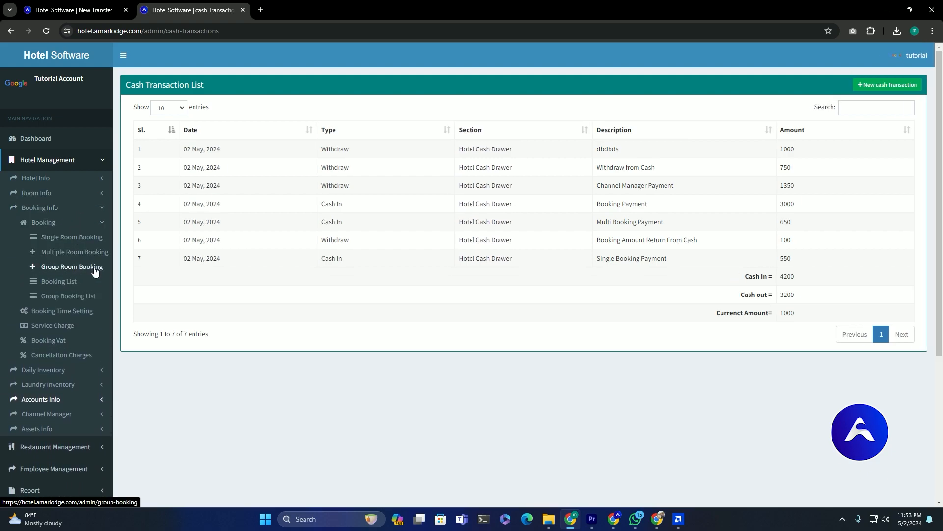
scroll(91, 273, "down", 2)
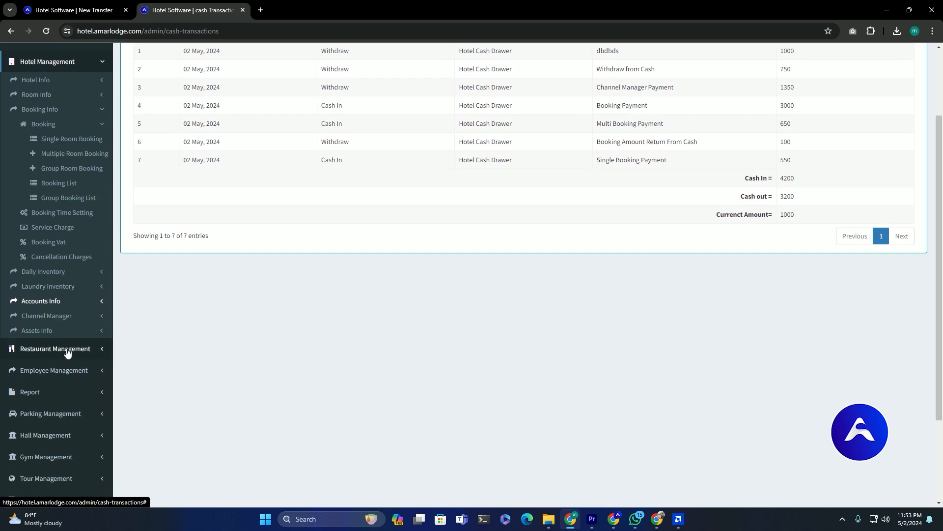
left_click(74, 348)
left_click(65, 272)
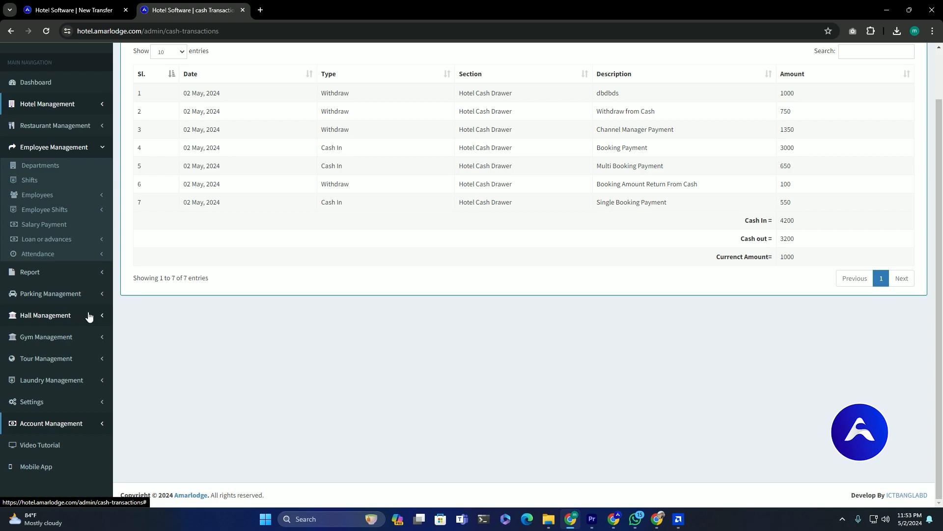
scroll(352, 301, "up", 1)
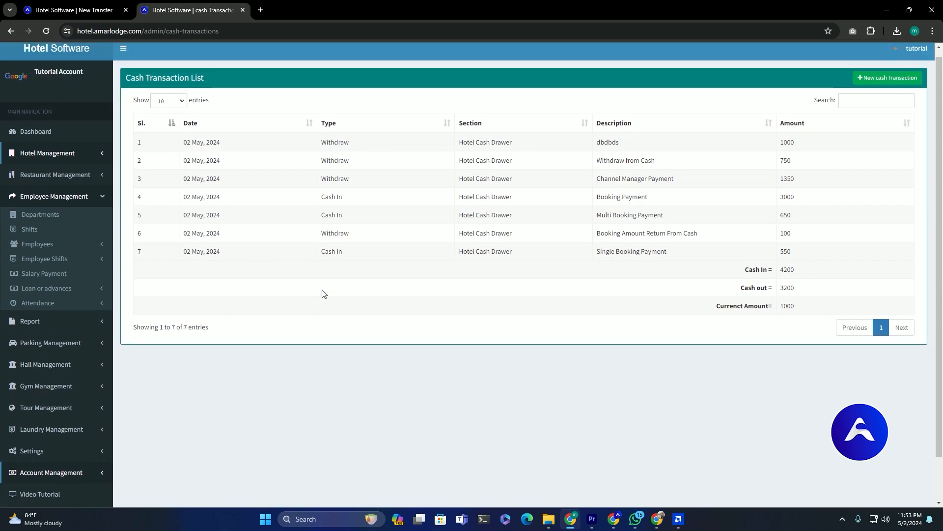
scroll(324, 293, "down", 1)
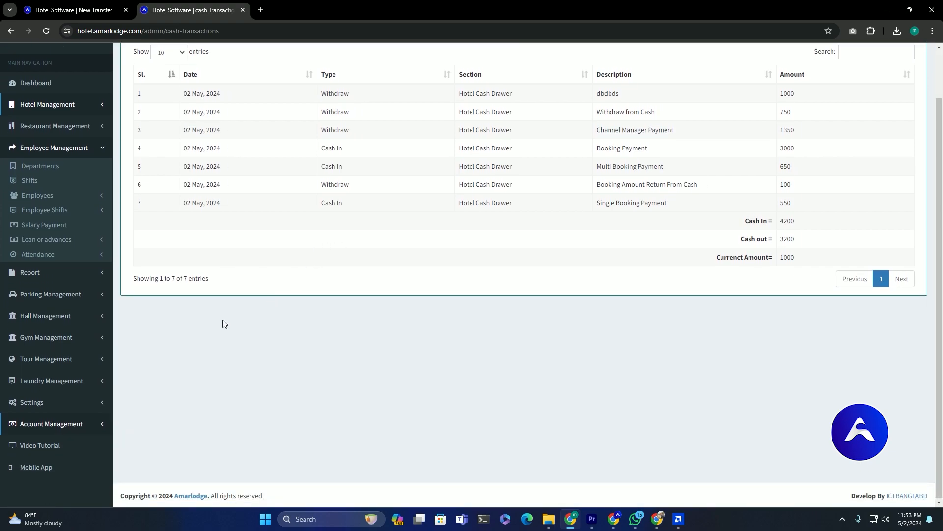
- View the Amarhotel Google Play listing, then return and open the Video Tutorial page
left_click(31, 468)
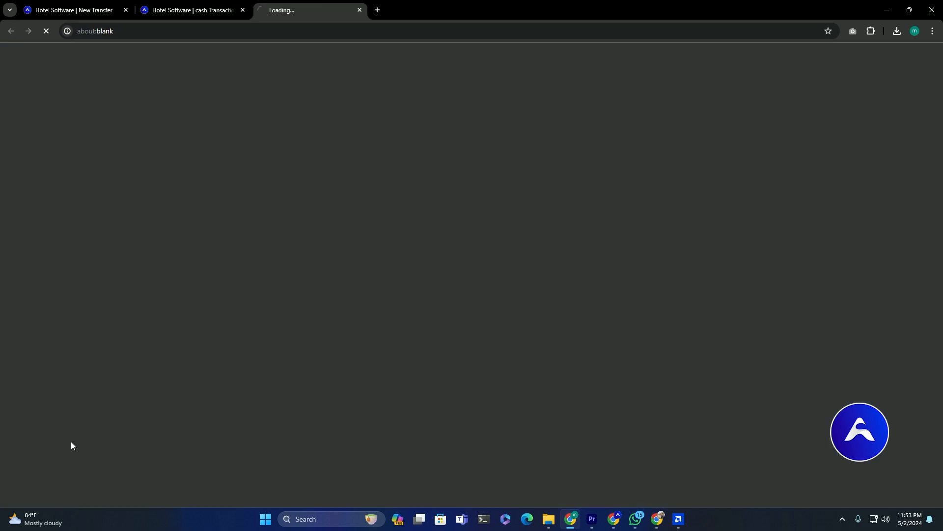
left_click_drag(159, 114, 337, 194)
left_click(358, 187)
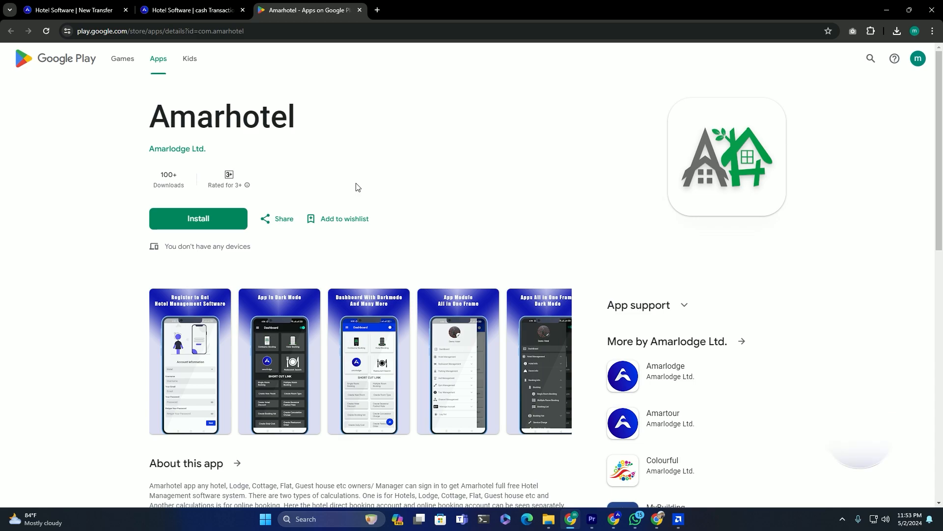
left_click(163, 6)
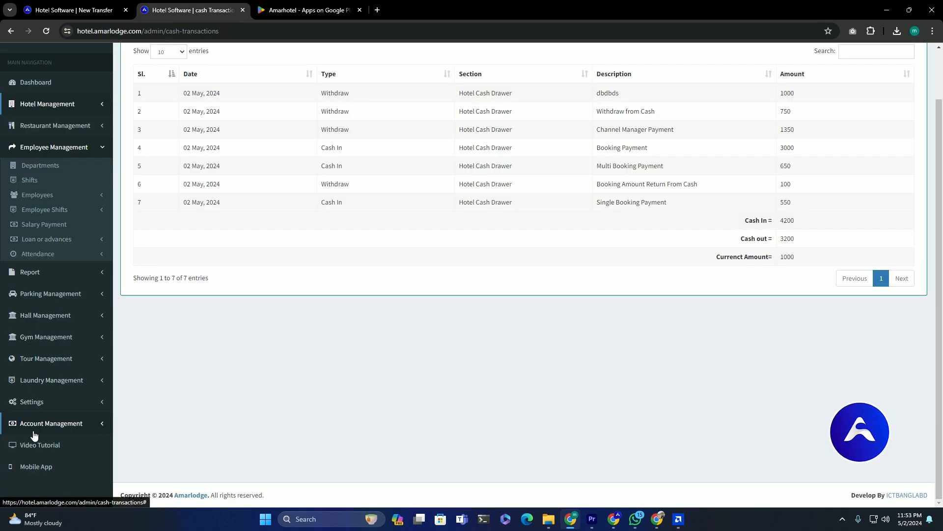
left_click(38, 445)
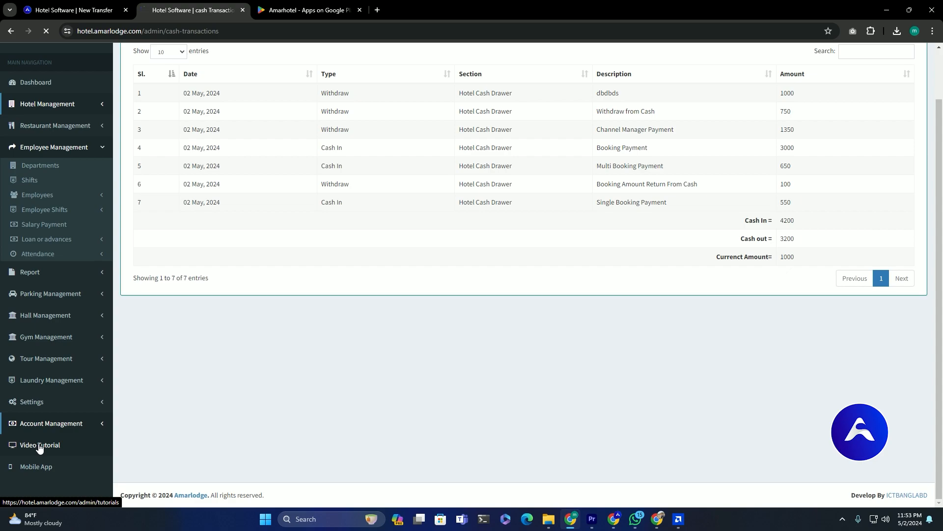